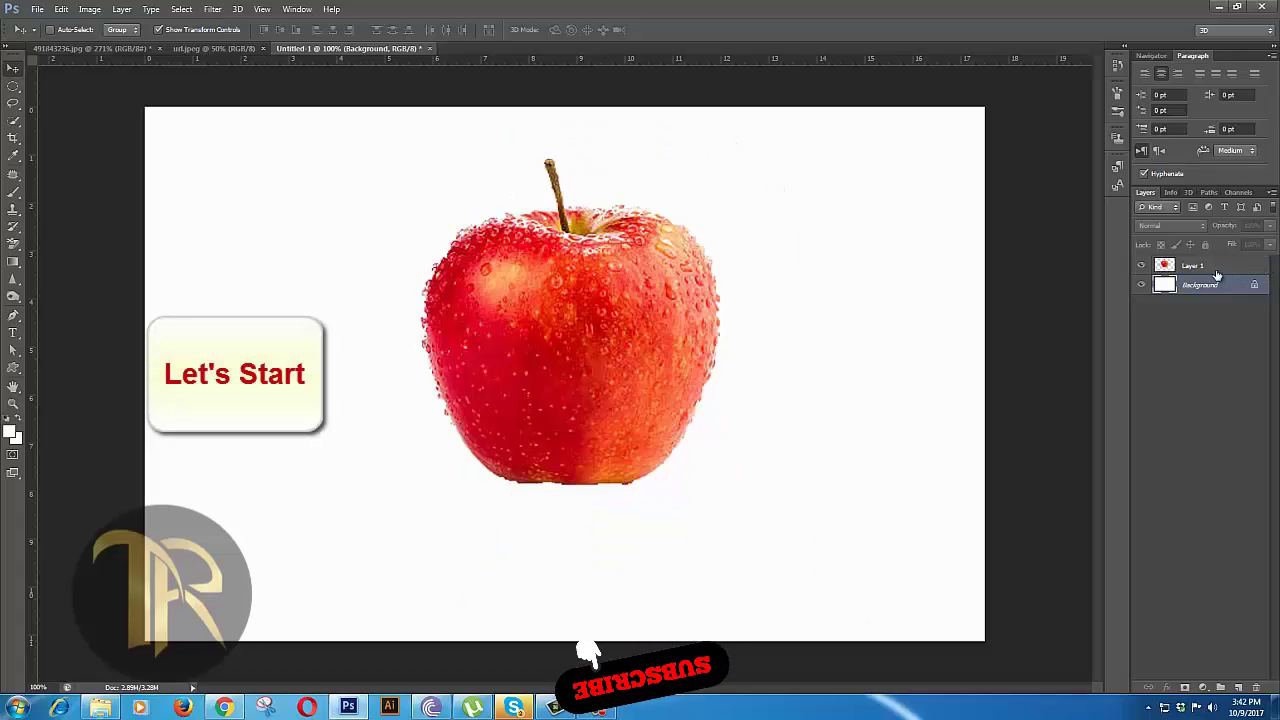
Step: Move the apple on Layer 1 up and slightly left on the white canvas
left_click(1212, 268)
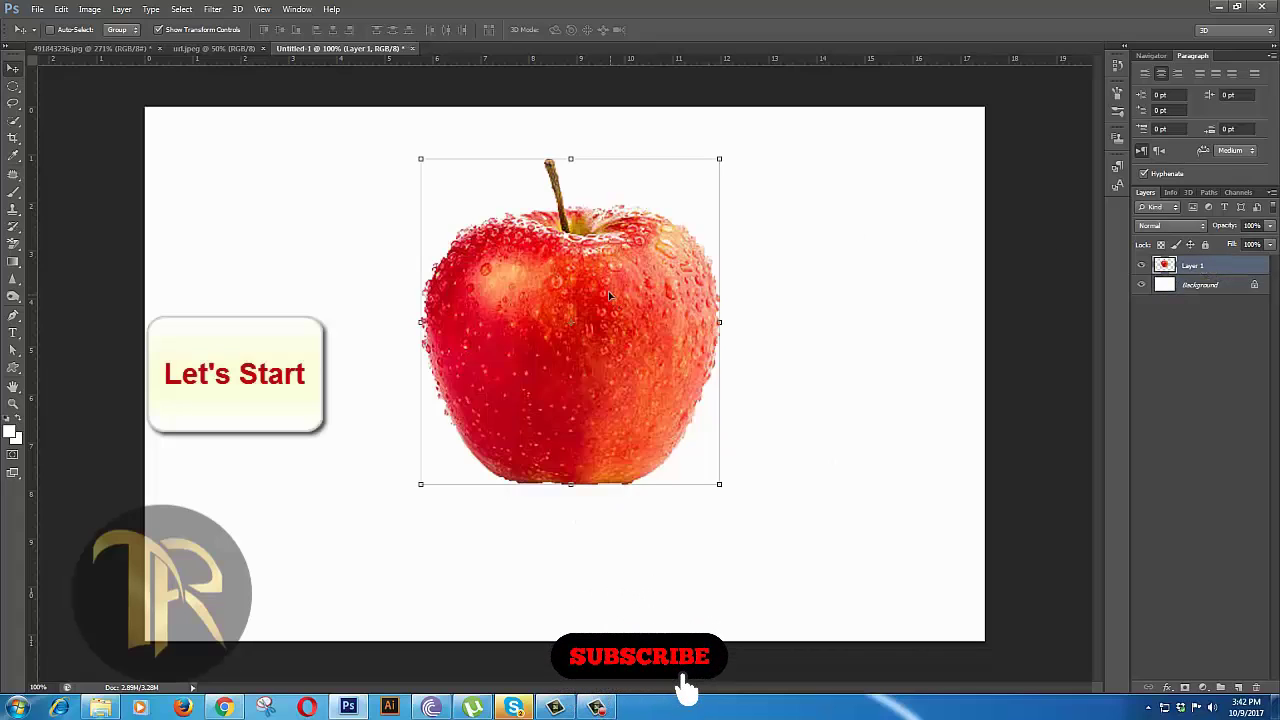
left_click_drag(610, 296, 609, 259)
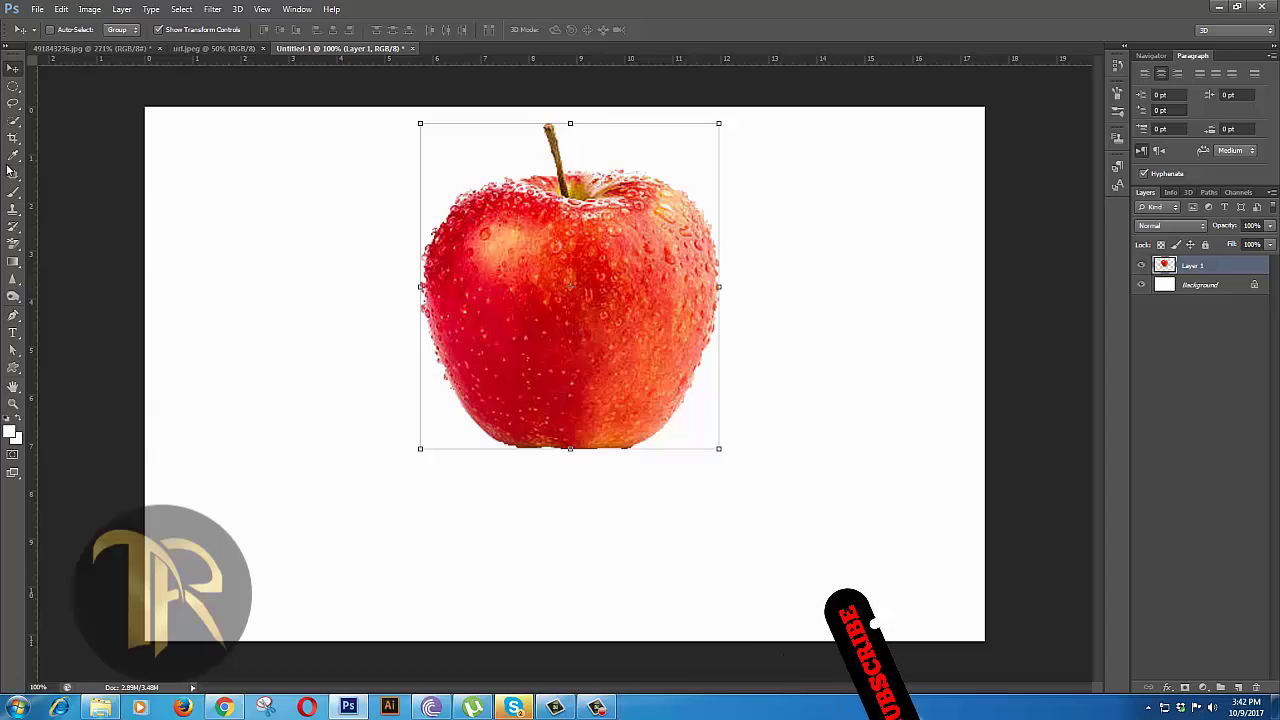
left_click_drag(542, 226, 531, 223)
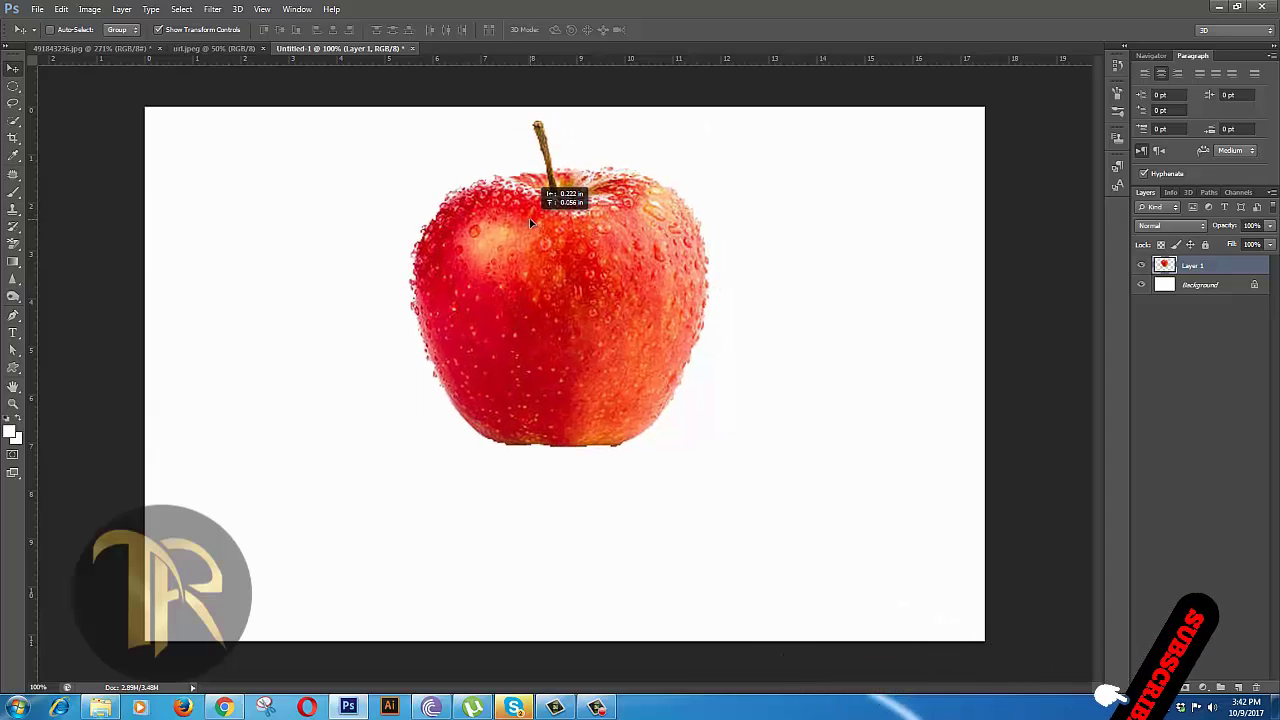
left_click(1190, 283)
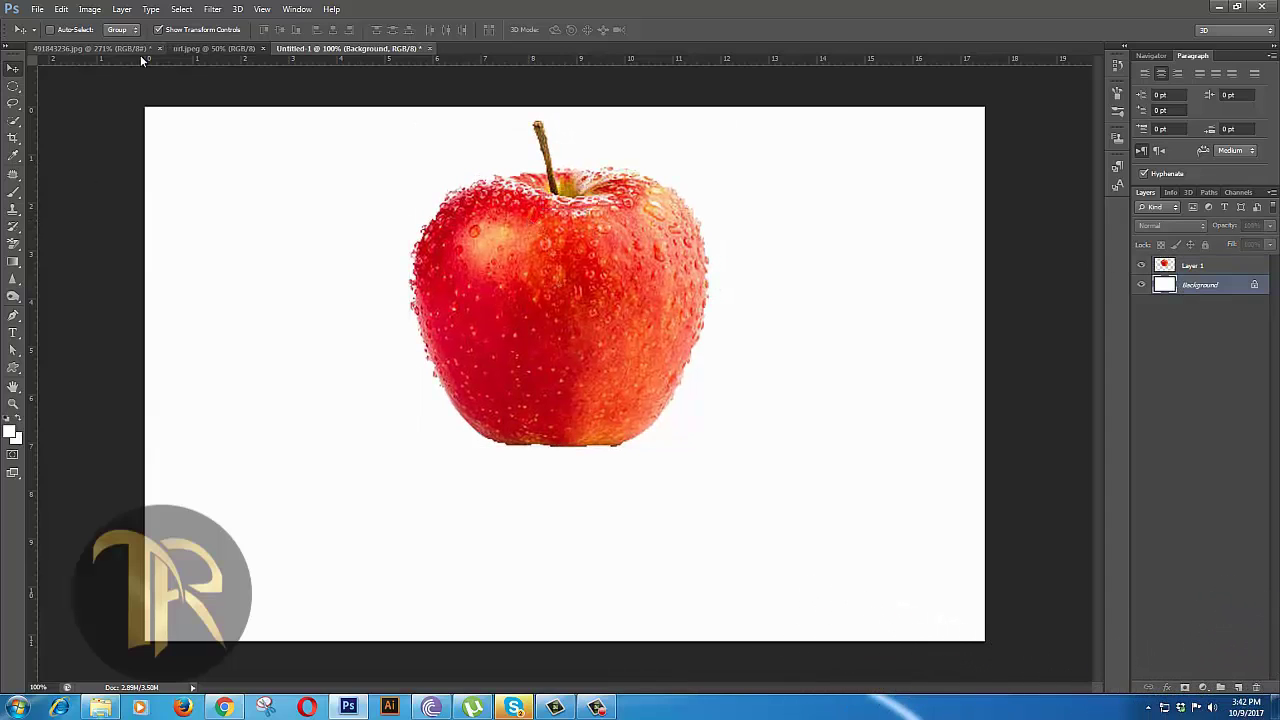
Step: Switch to the url.jpeg splash photo and pick the Quick Selection tool with a resized brush
key("ctrl+Tab")
key("ctrl+Tab")
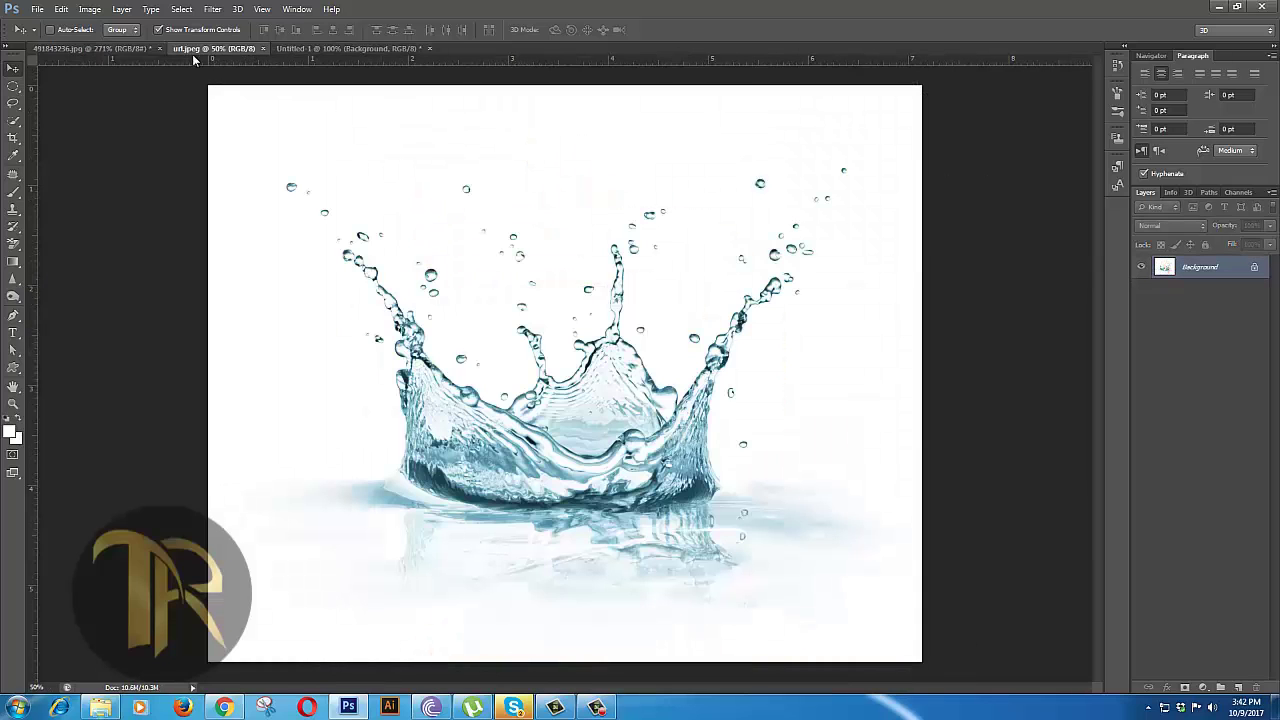
left_click(17, 123)
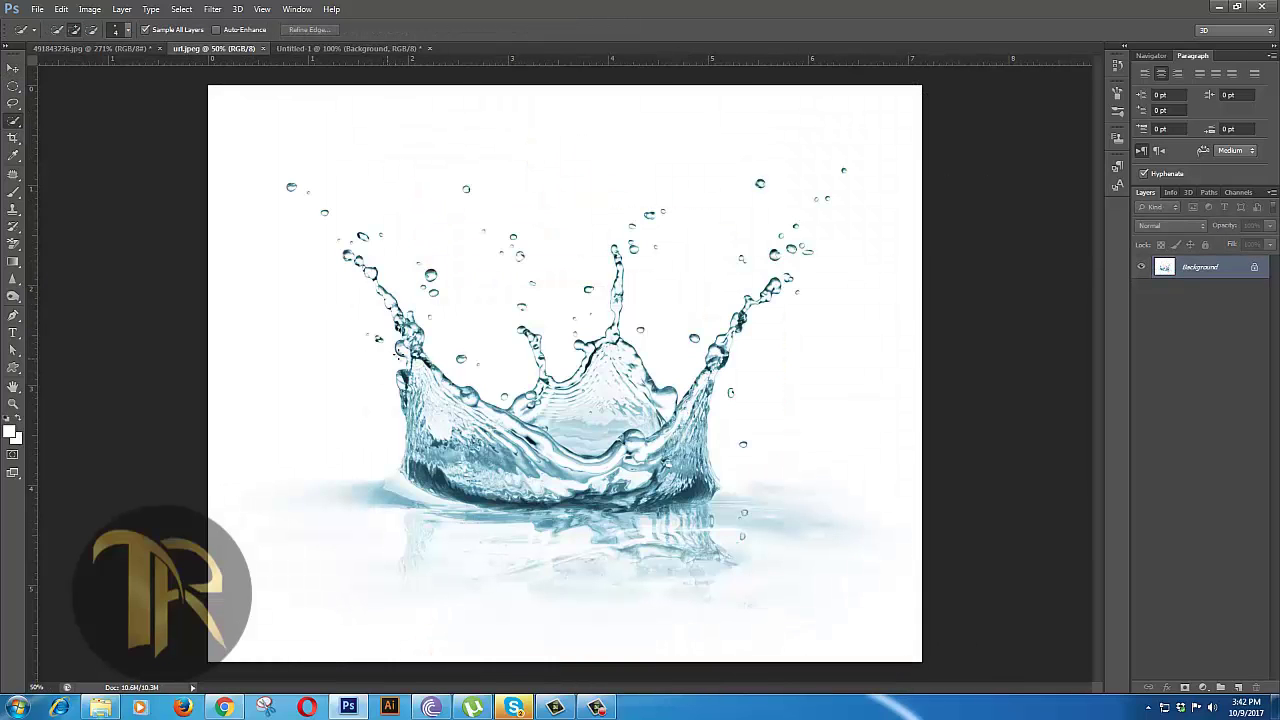
key("bracketright")
key("bracketright")
key("bracketright")
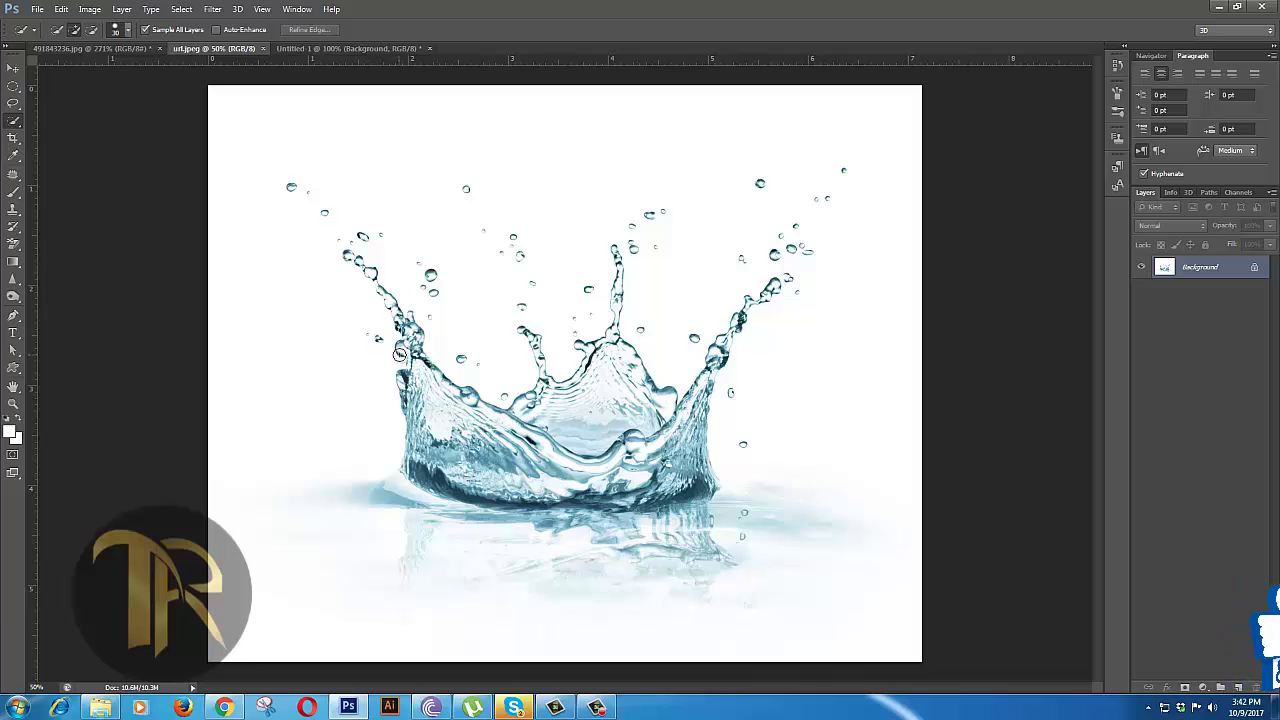
key("bracketright")
key("bracketright")
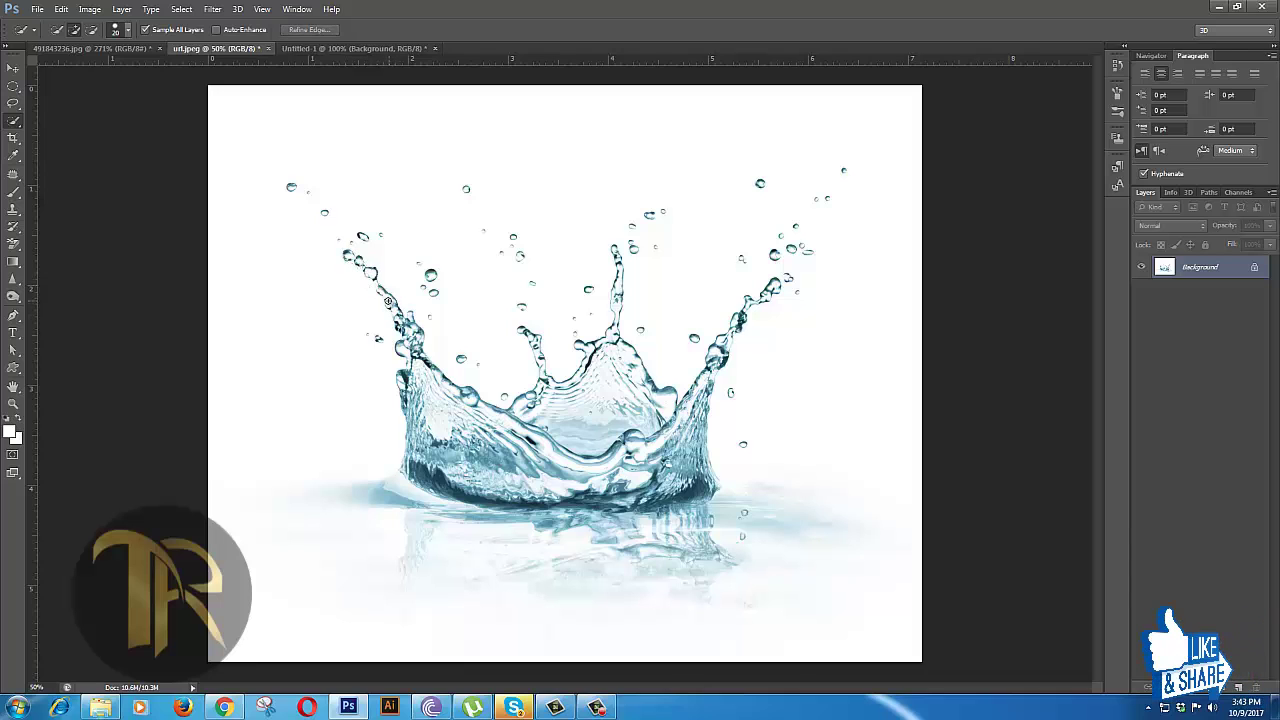
key("bracketleft")
Step: Paint a selection over the splash crown's left arm, centre, central spike and lower-left base
mouse_move(362, 263)
left_mouse_down()
mouse_move(350, 256)
mouse_move(409, 330)
mouse_move(436, 398)
left_mouse_up()
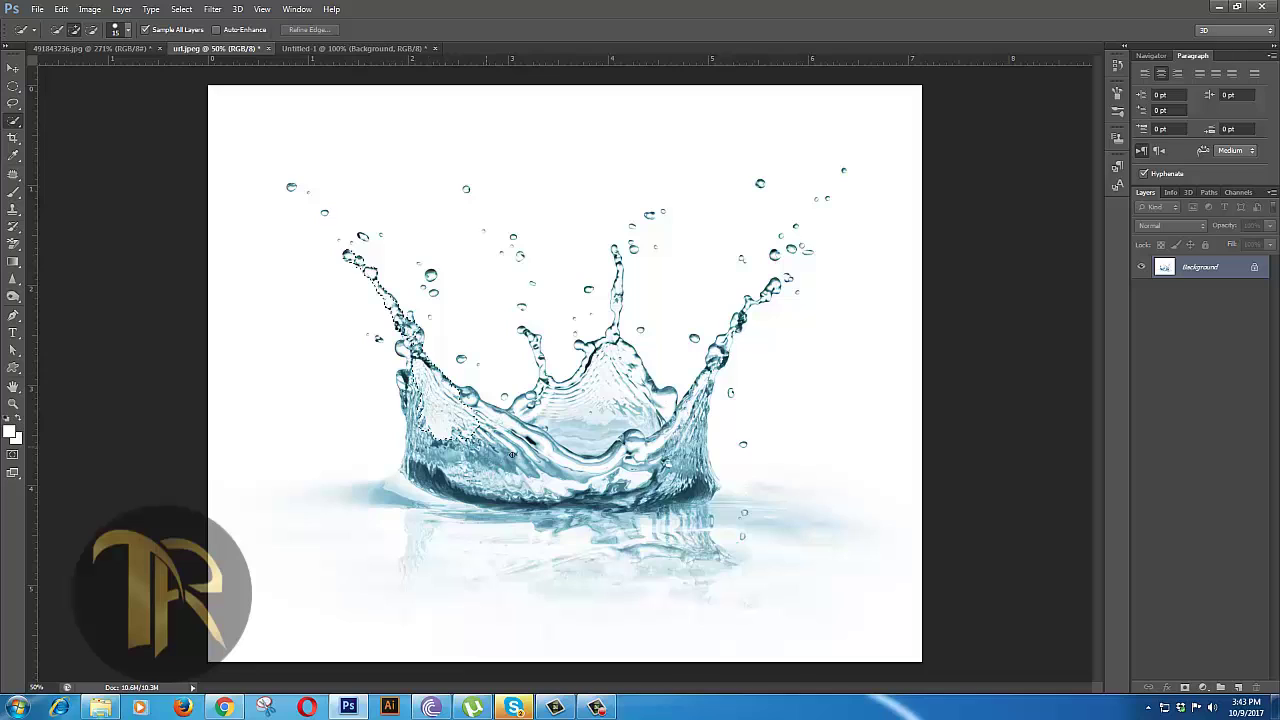
left_click_drag(596, 434, 549, 421)
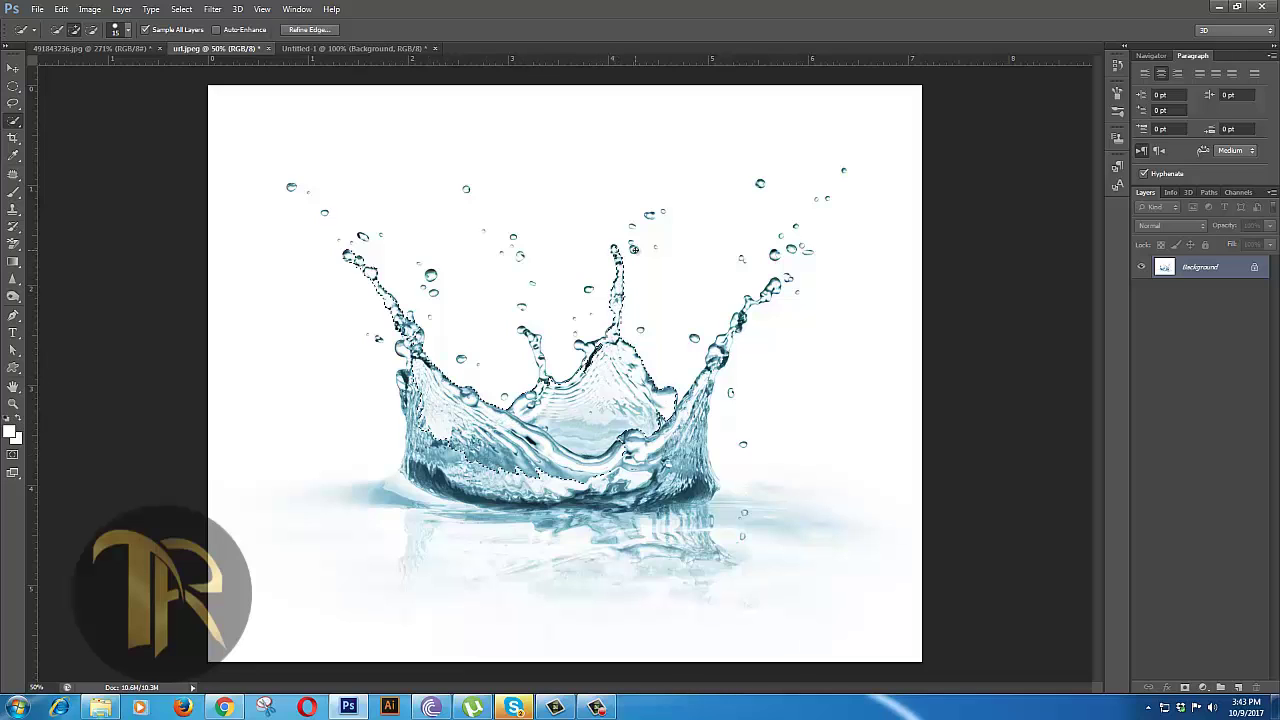
left_click_drag(633, 249, 633, 252)
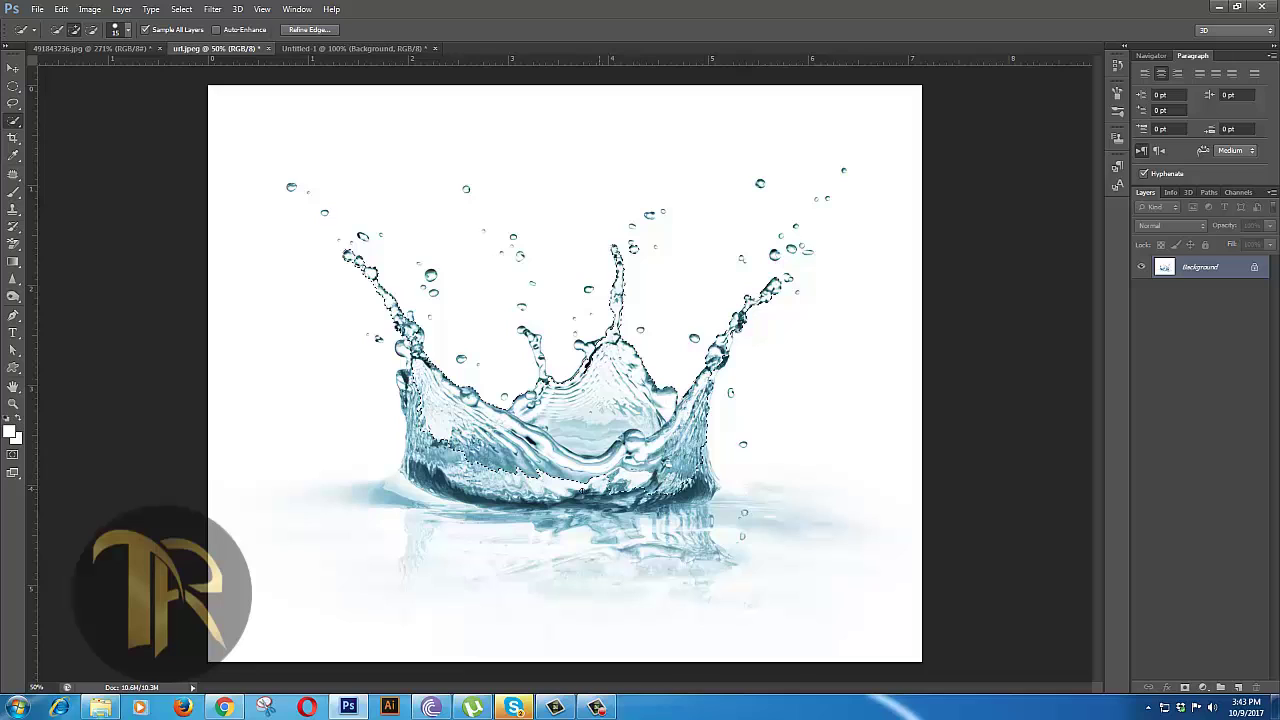
left_click_drag(515, 490, 440, 485)
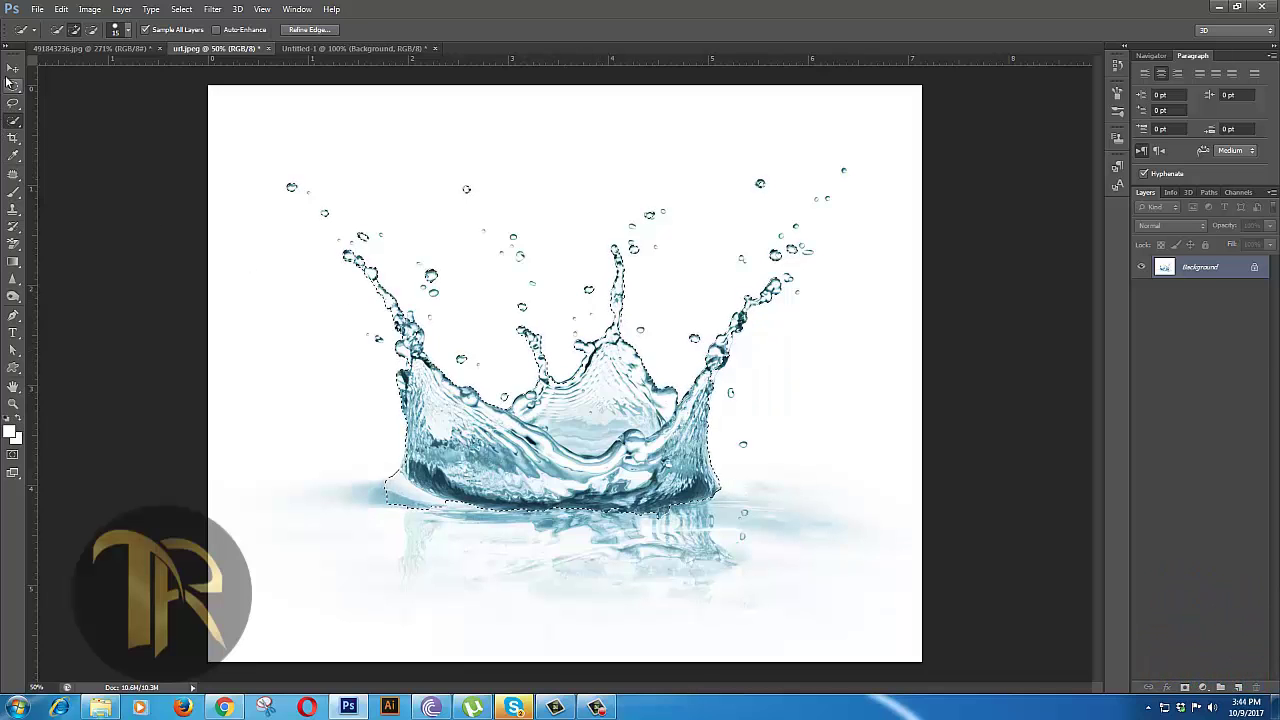
Step: Drag the selected splash into Untitled-1 as Layer 2, stack it above Layer 1 and lower it
left_click(13, 67)
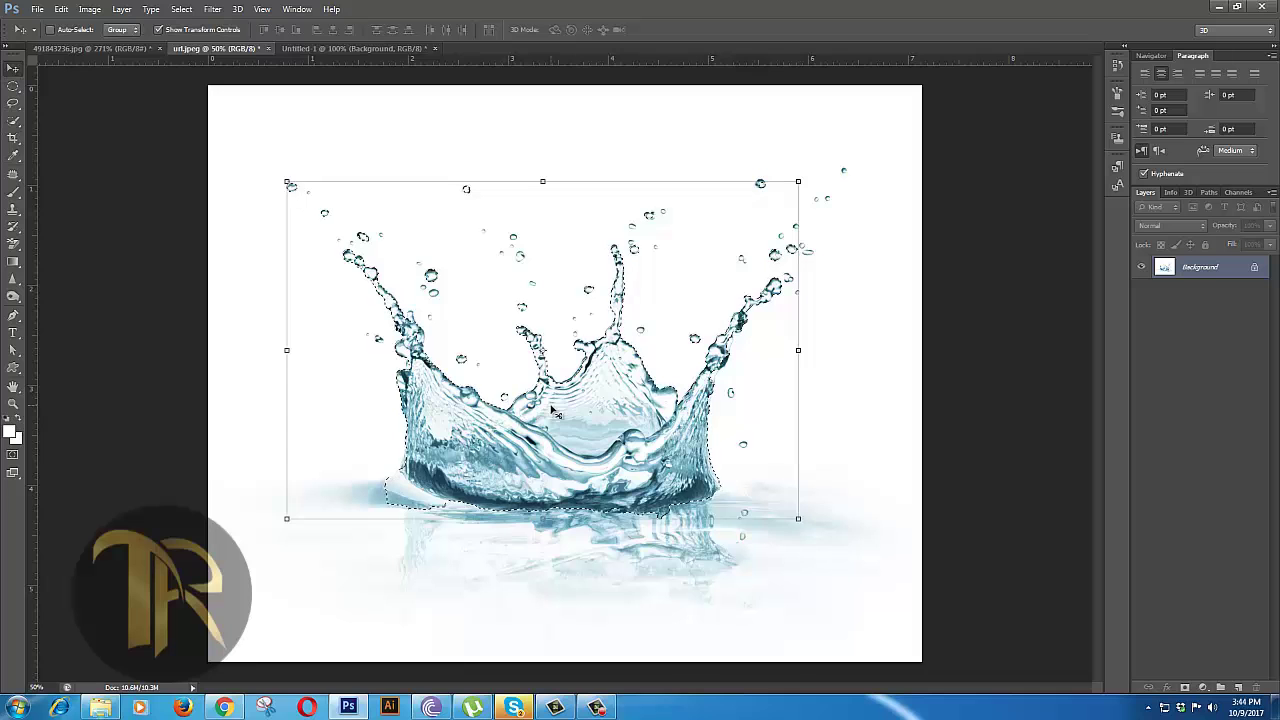
left_click_drag(572, 418, 392, 48)
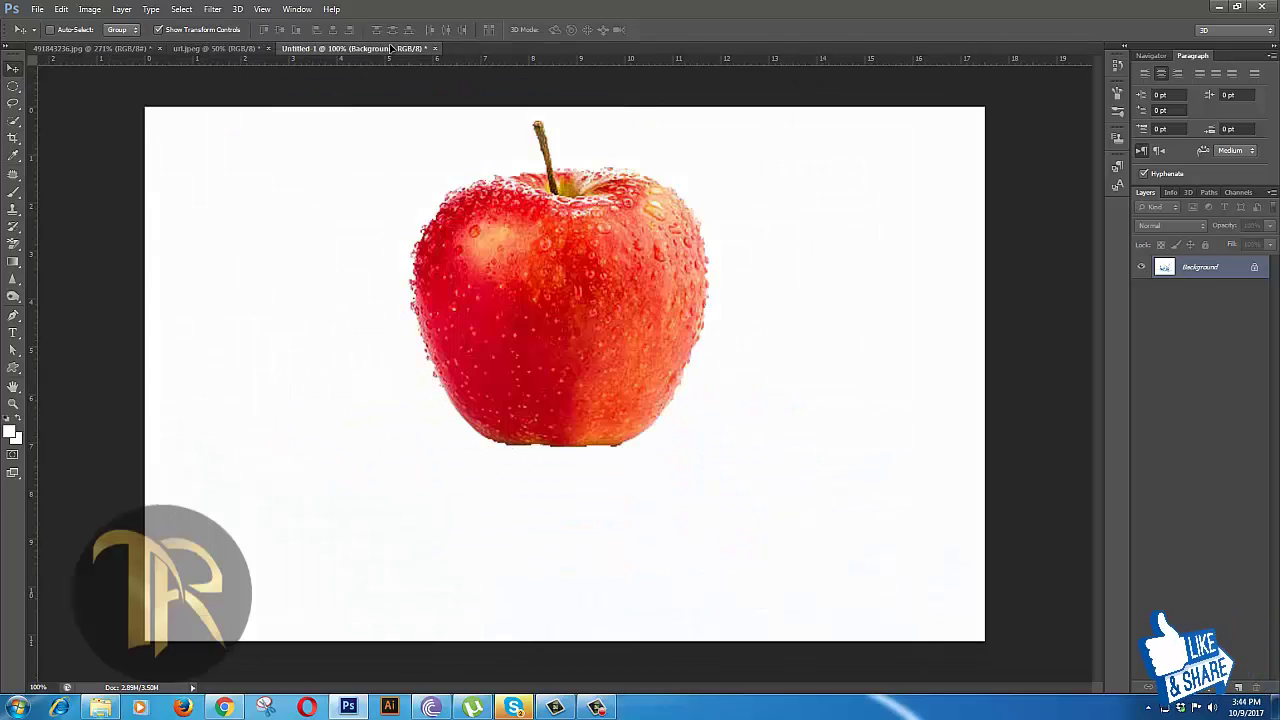
left_click_drag(392, 48, 622, 337)
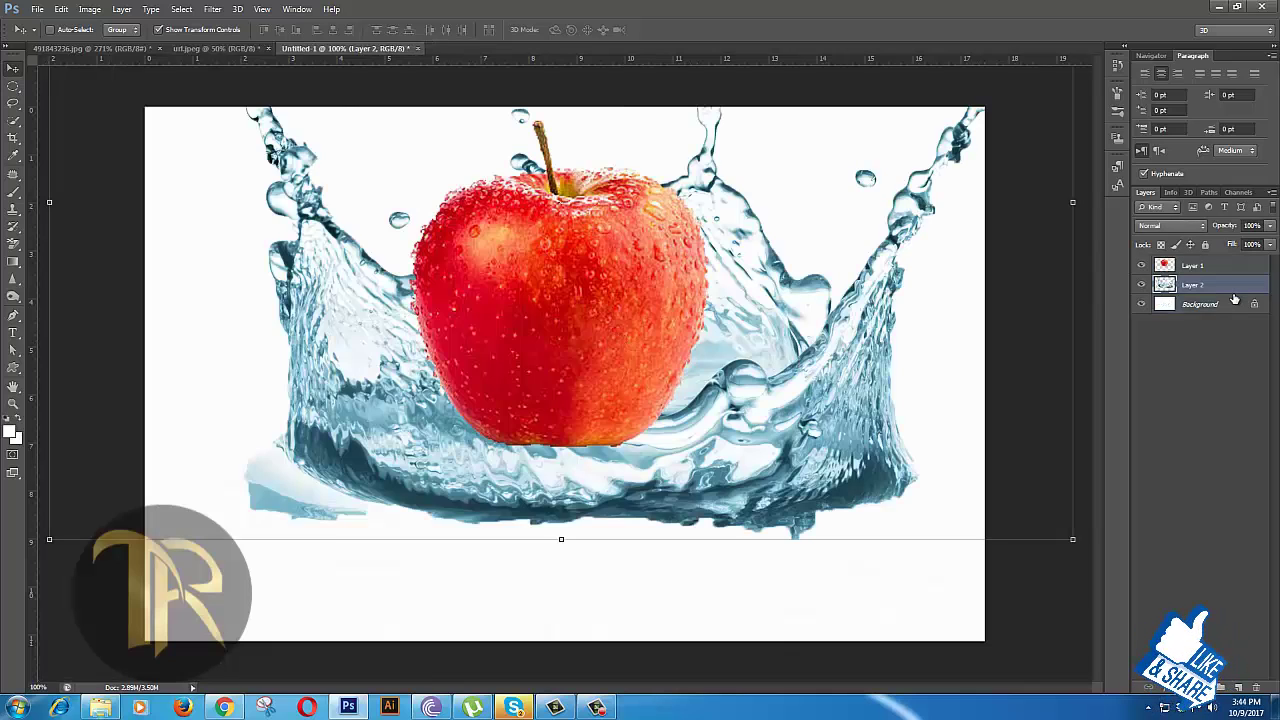
left_click_drag(1231, 286, 1220, 262)
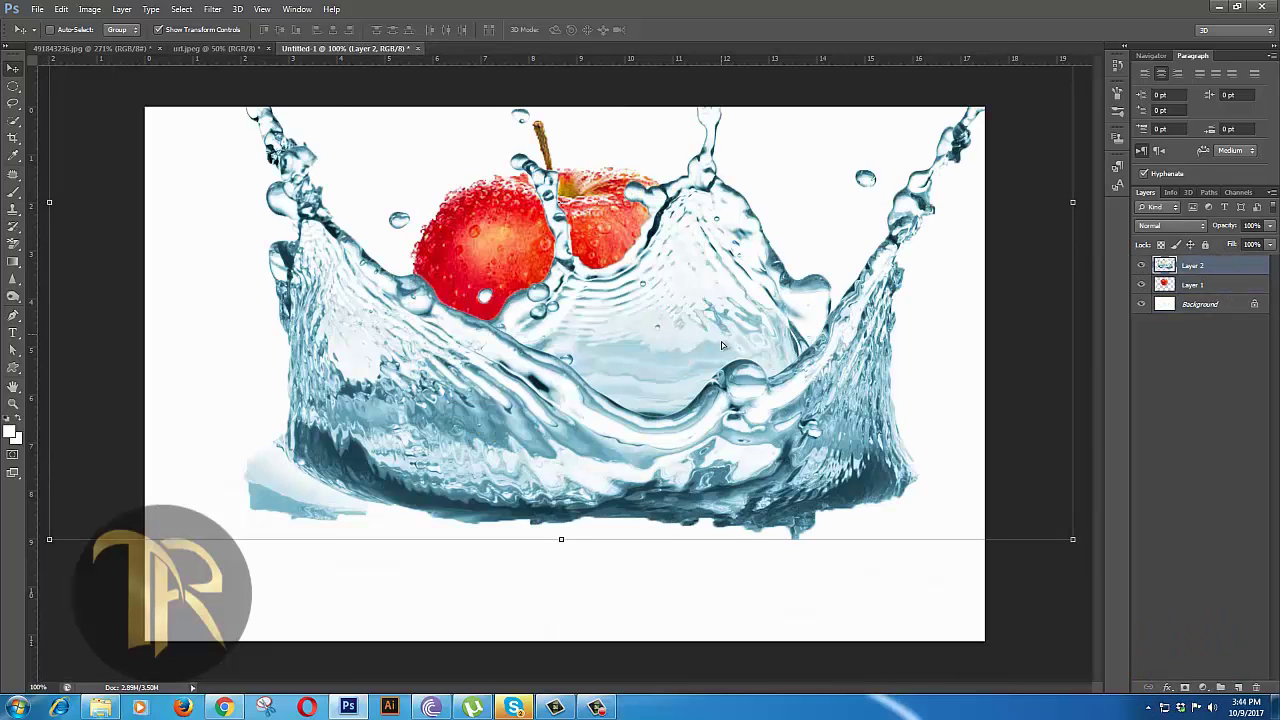
left_click_drag(721, 345, 698, 343)
left_click_drag(506, 364, 572, 620)
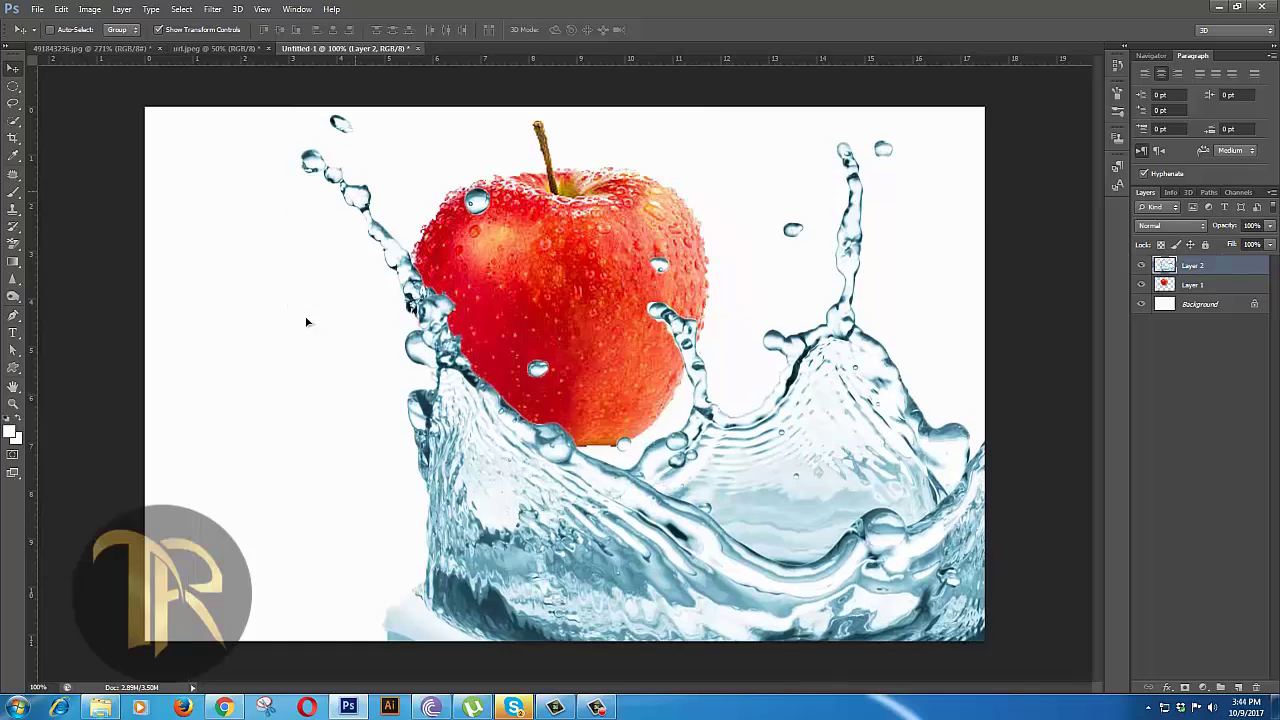
Step: Scale the splash to about 44%, rotate it 180° and place it under the apple
left_click_drag(113, 151, 400, 343)
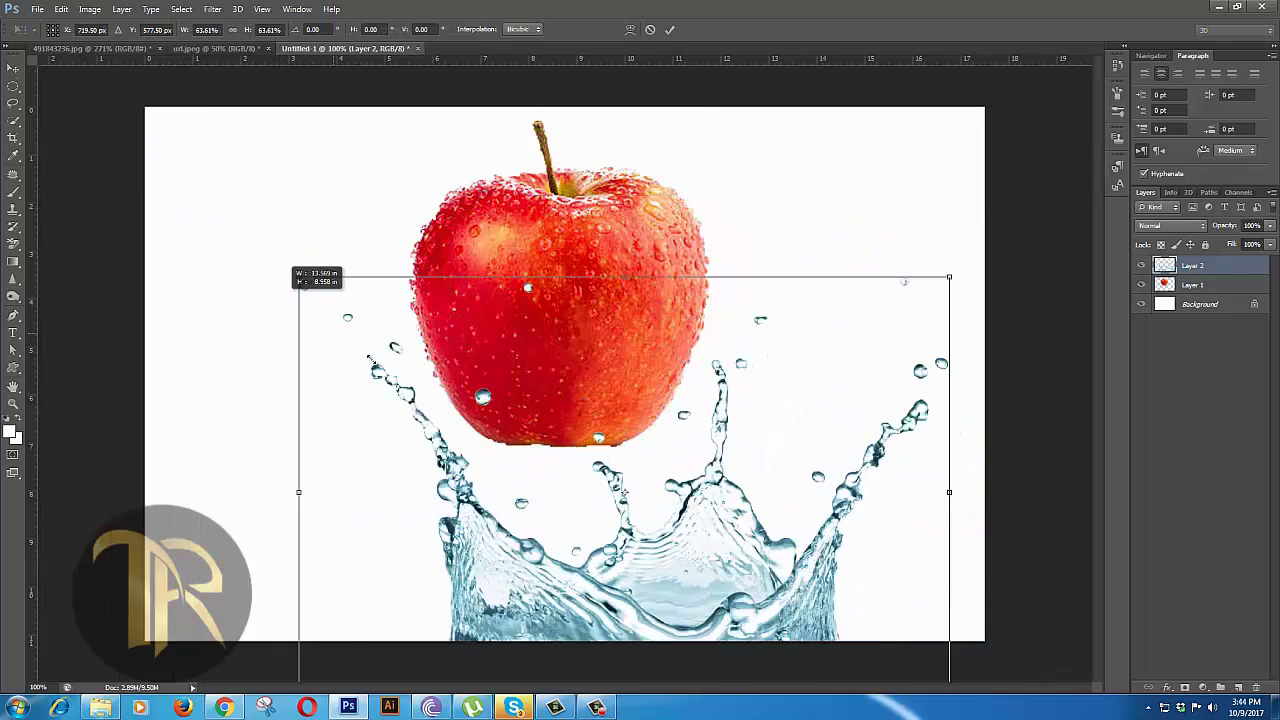
left_click_drag(661, 463, 560, 376)
right_click(620, 425)
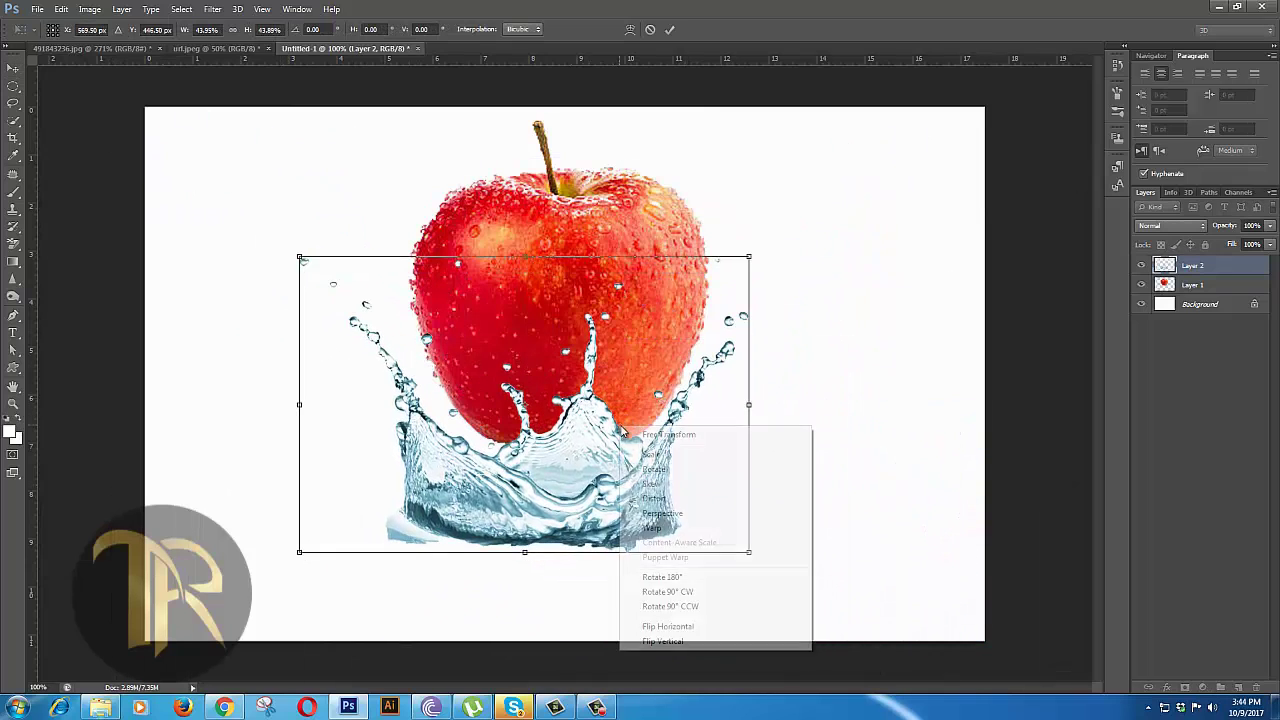
left_click(665, 577)
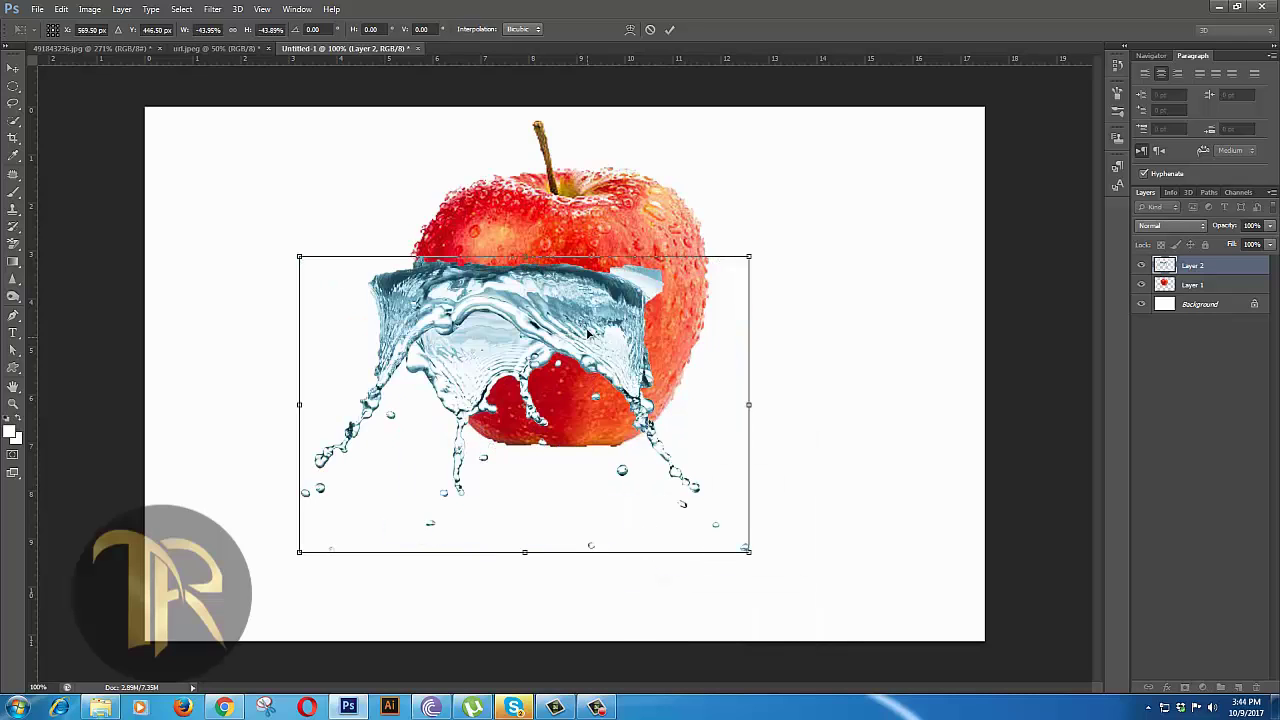
left_click_drag(588, 333, 633, 467)
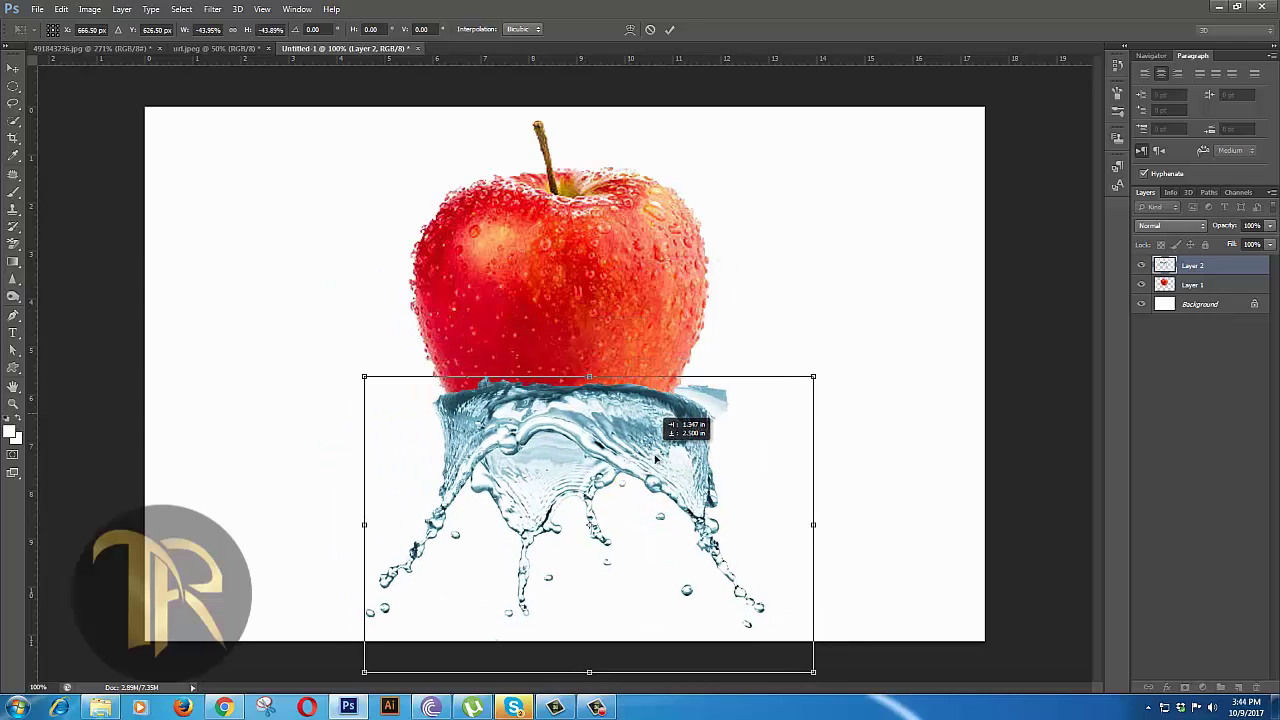
left_click(669, 31)
Step: Shrink the apple on Layer 1 slightly and raise it to sit on the splash
left_click(1166, 284)
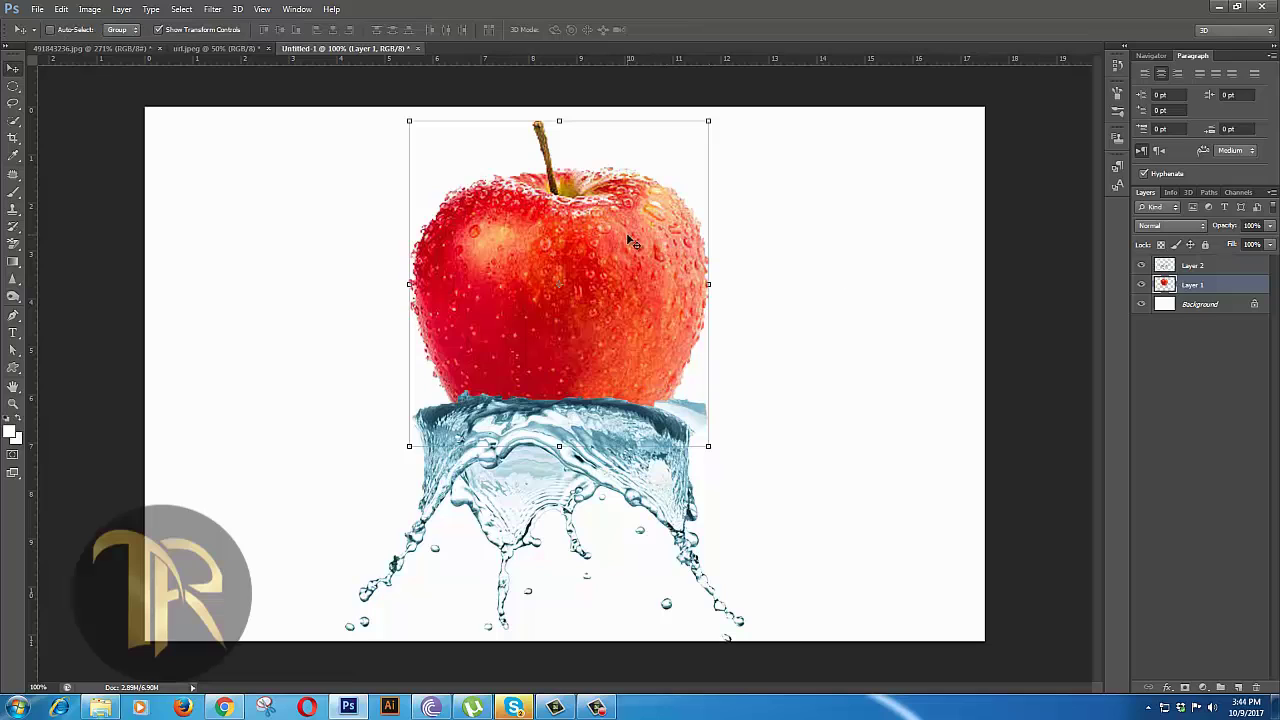
left_click_drag(409, 121, 433, 148)
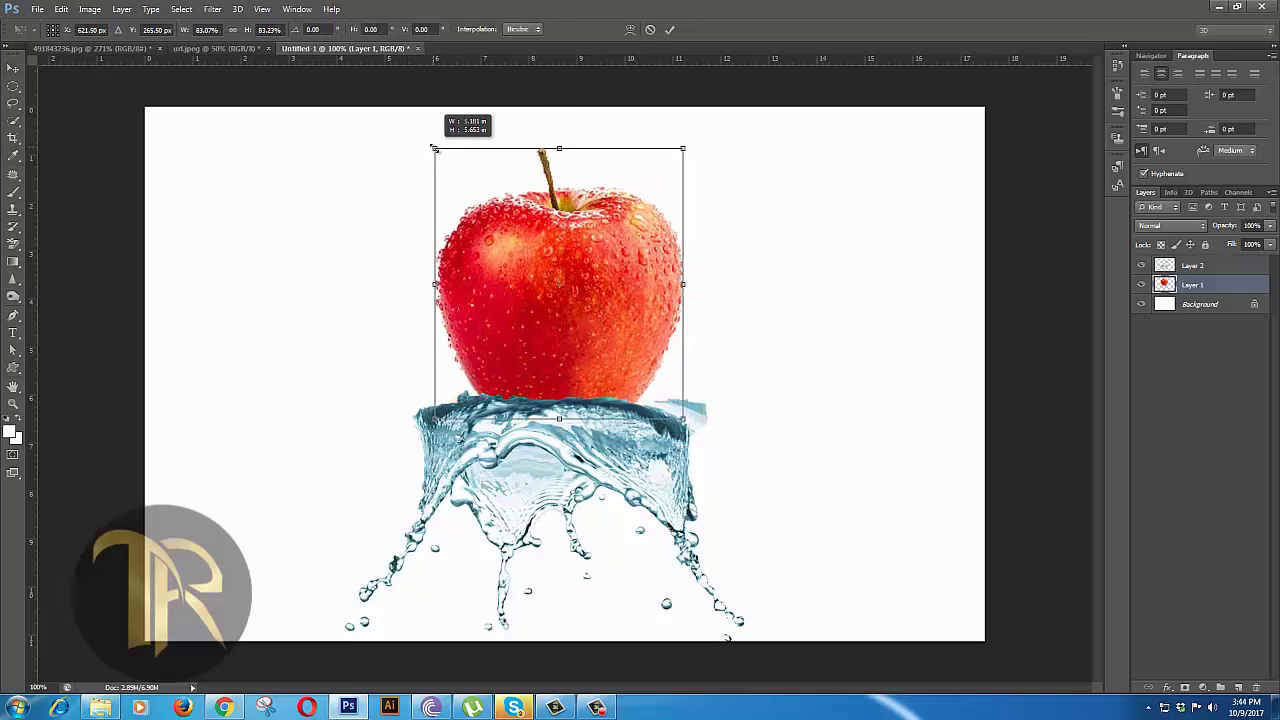
left_click_drag(604, 283, 600, 267)
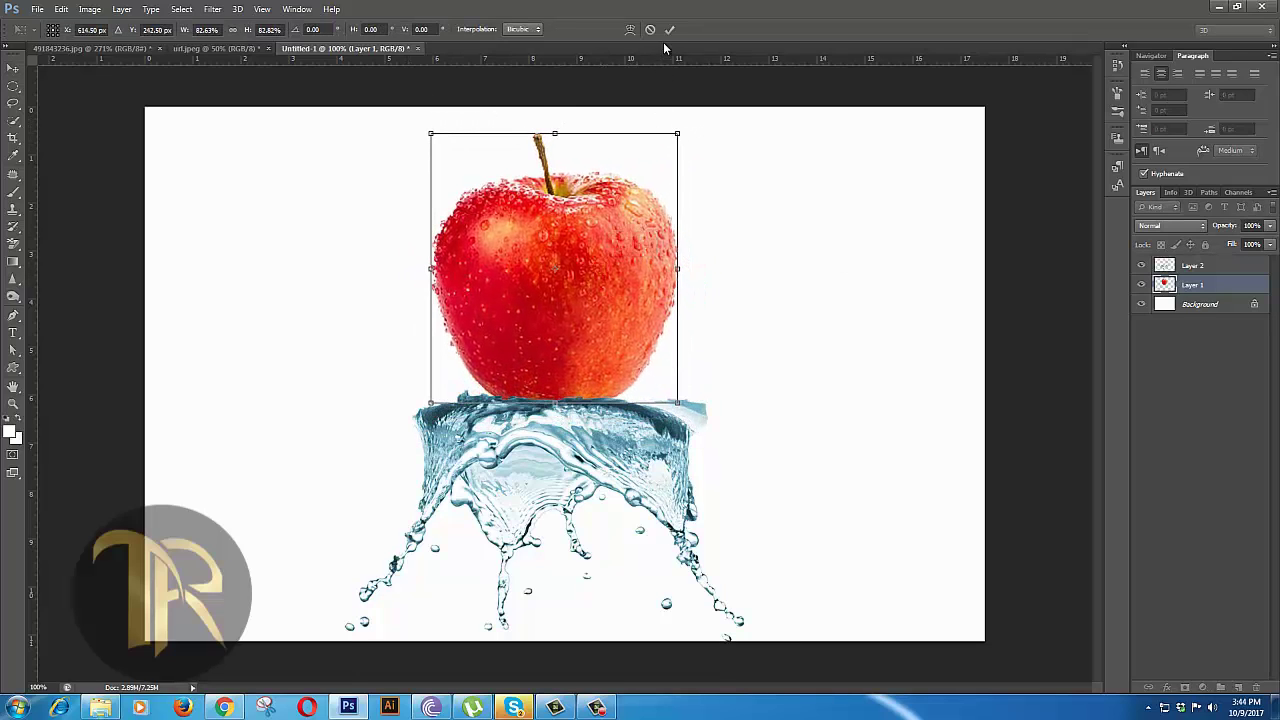
key("Return")
left_click(718, 484, "ctrl")
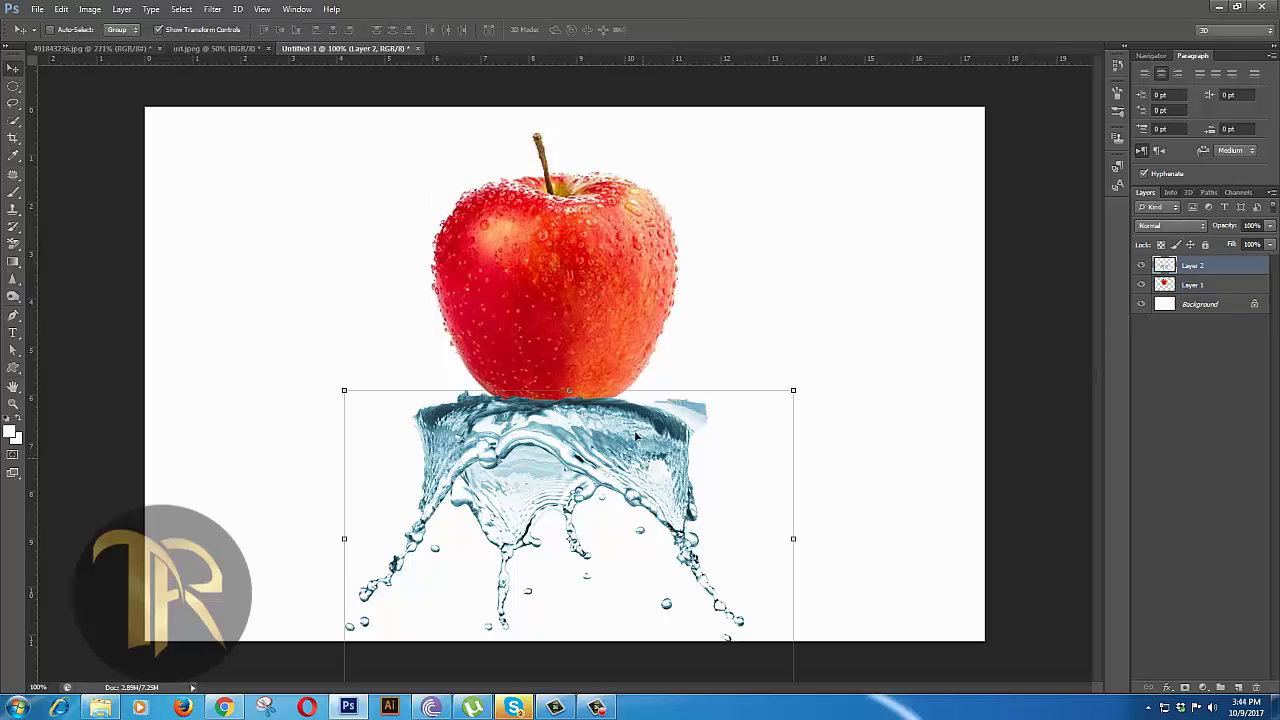
Step: Scale the splash to about 87.7% and fit it just under the apple
left_click_drag(636, 436, 636, 398)
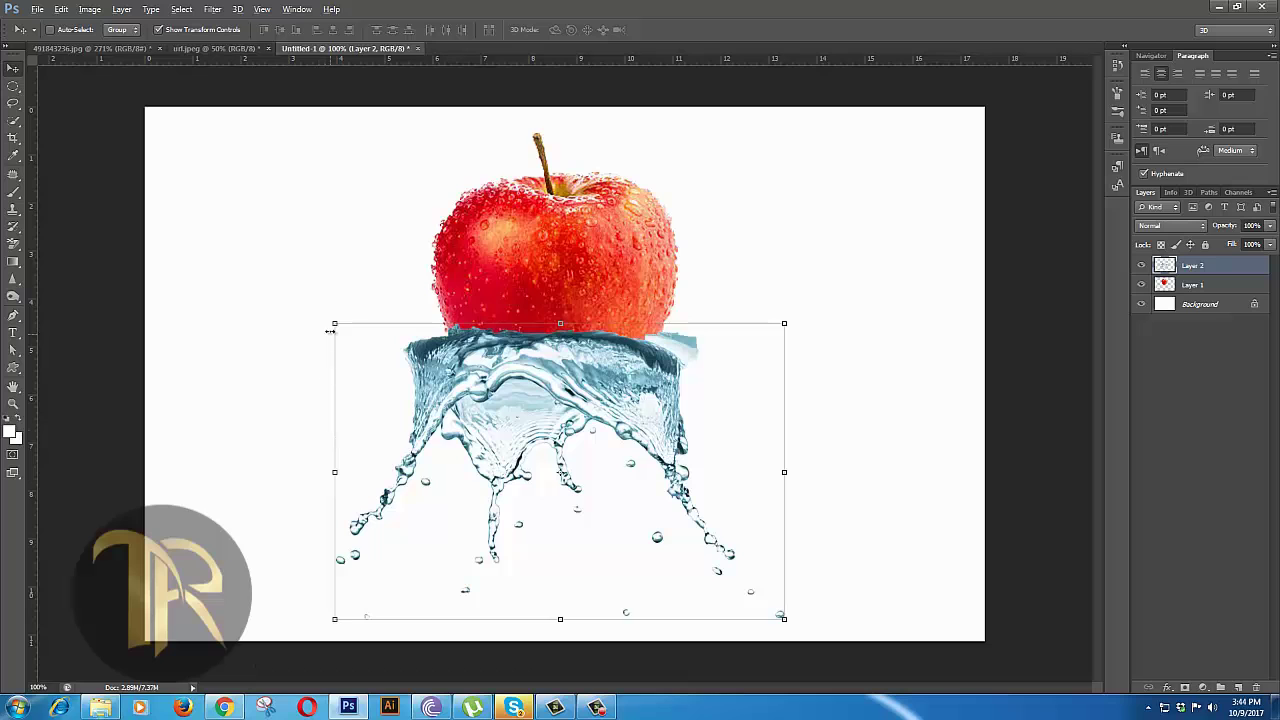
left_click_drag(330, 331, 343, 330)
left_click_drag(568, 395, 563, 447)
left_click_drag(348, 381, 366, 395)
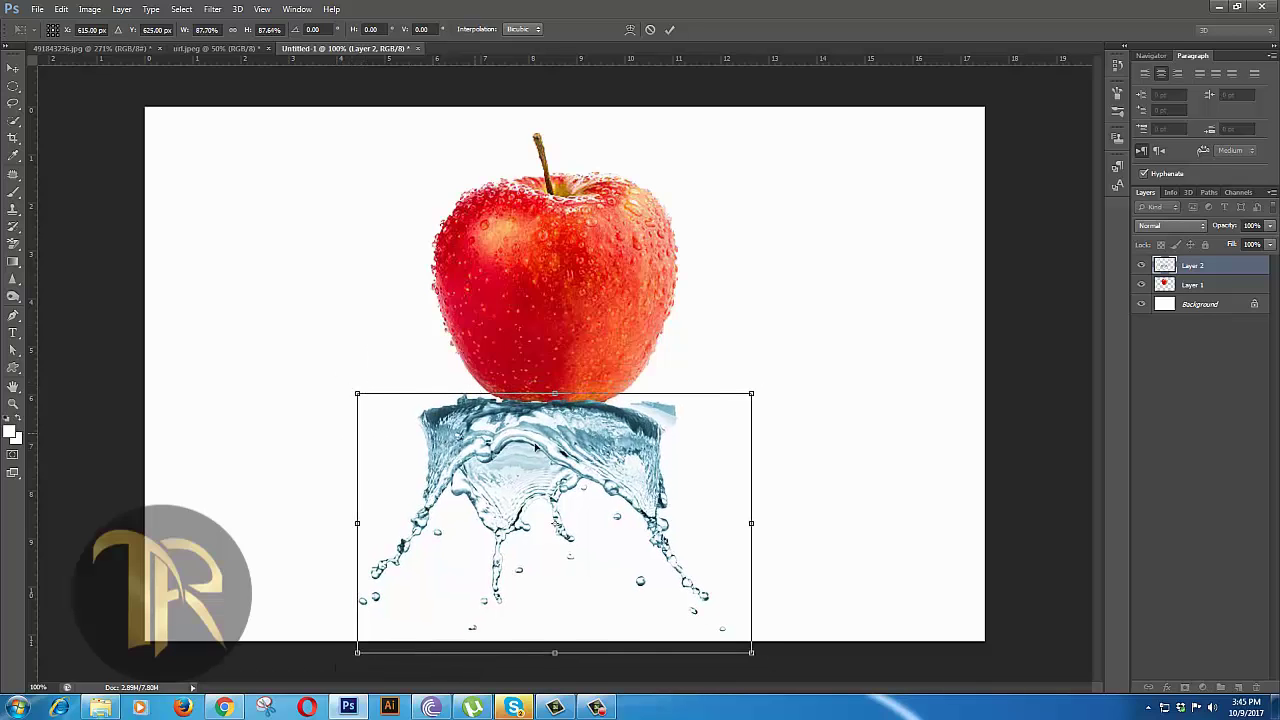
left_click_drag(543, 446, 547, 417)
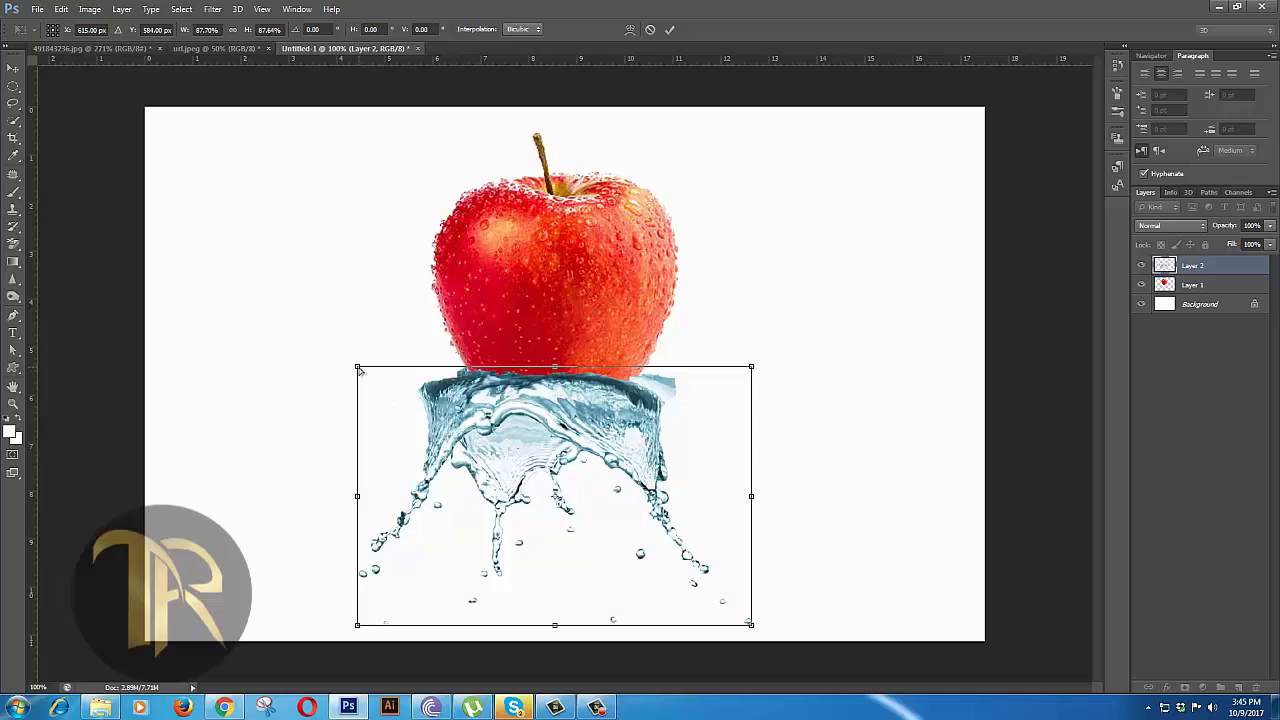
Step: Distort the splash by pulling all four corners inward to hug the apple's base
left_click_drag(357, 368, 404, 361)
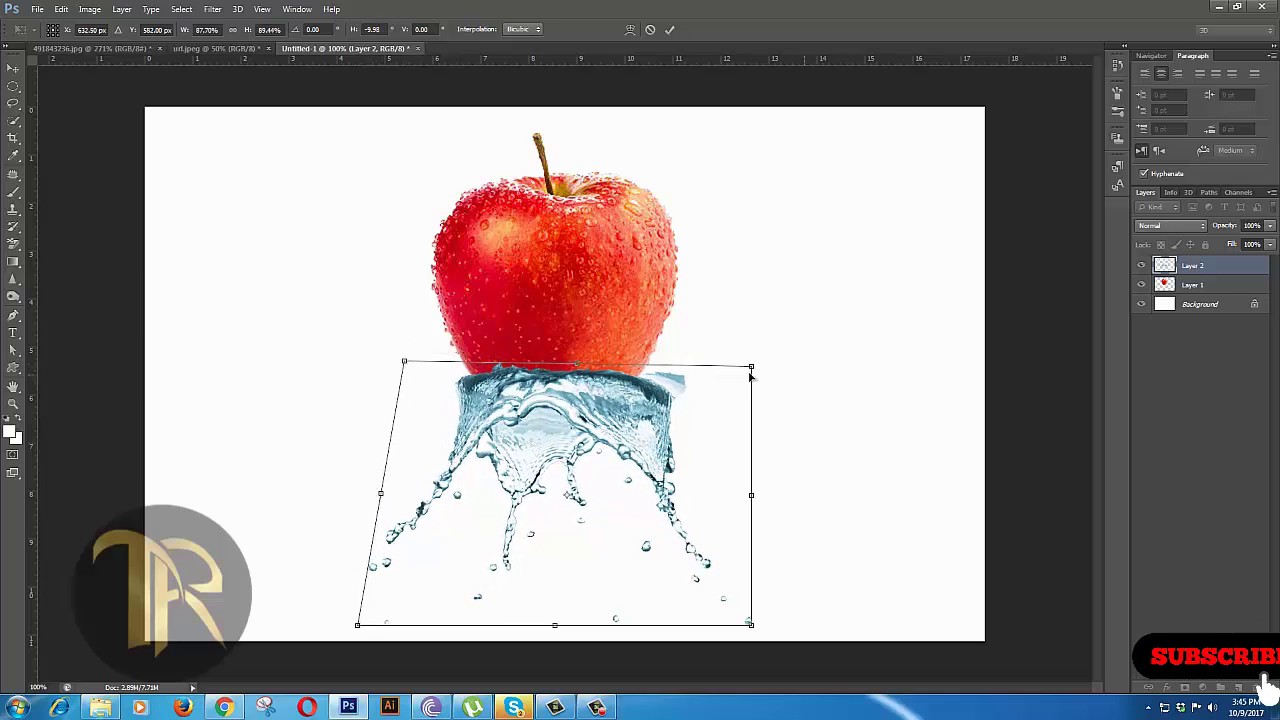
left_click_drag(751, 368, 693, 356)
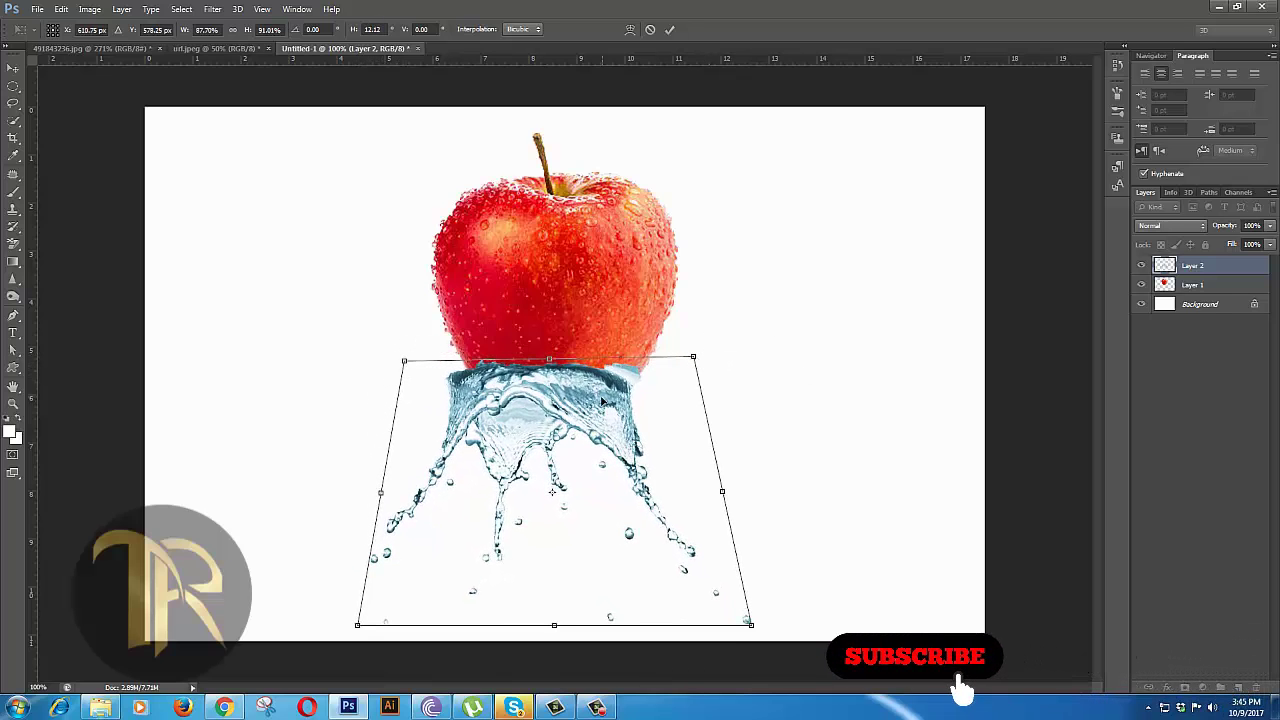
left_click_drag(602, 401, 615, 401)
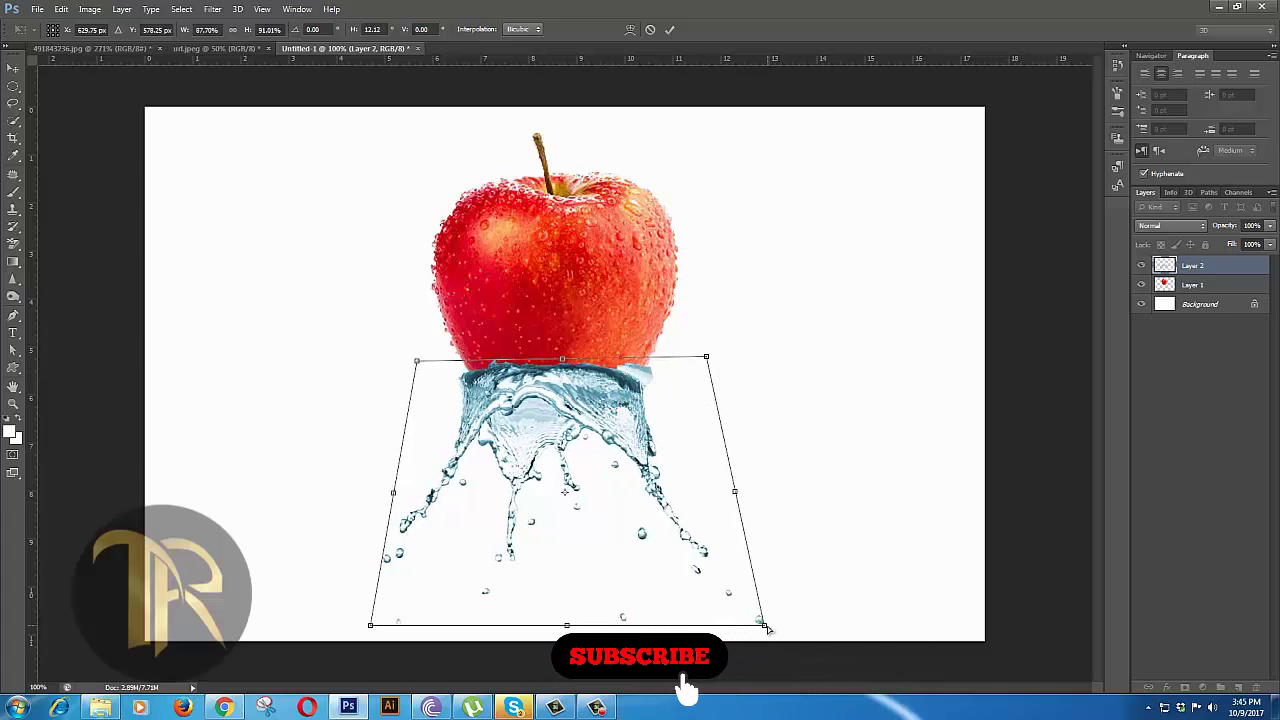
left_click_drag(766, 627, 740, 587)
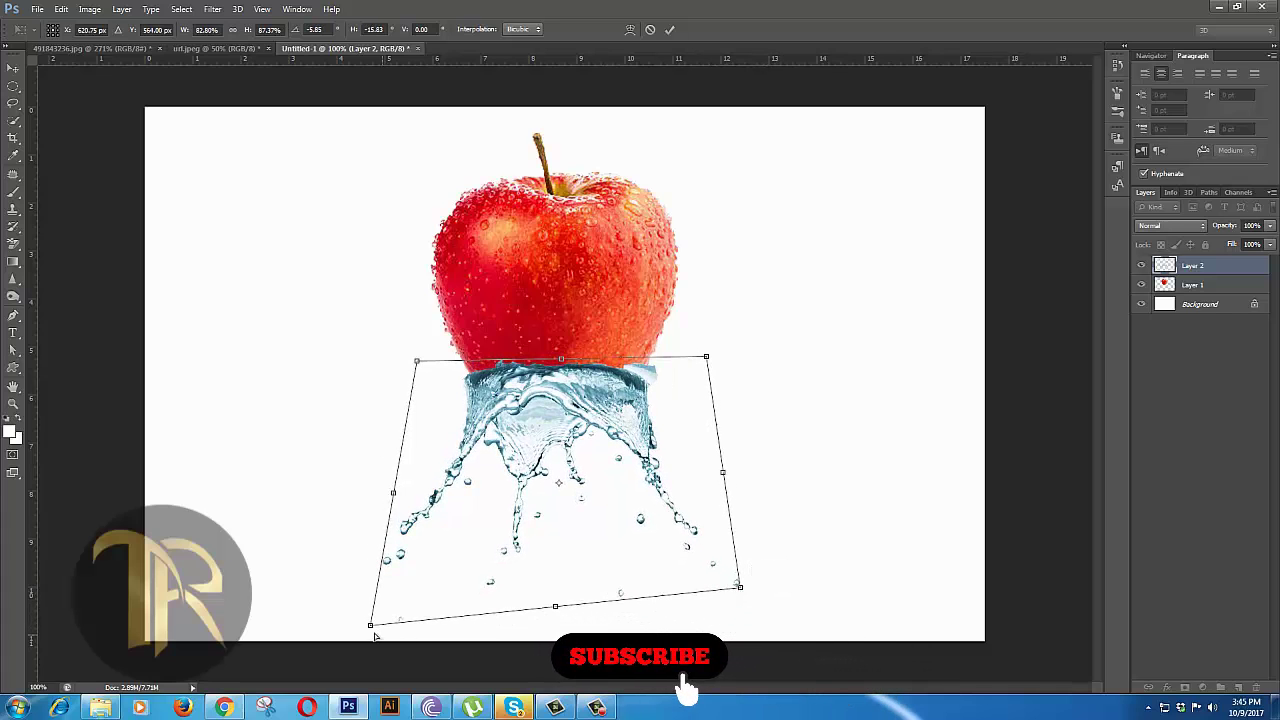
left_click_drag(370, 628, 397, 584)
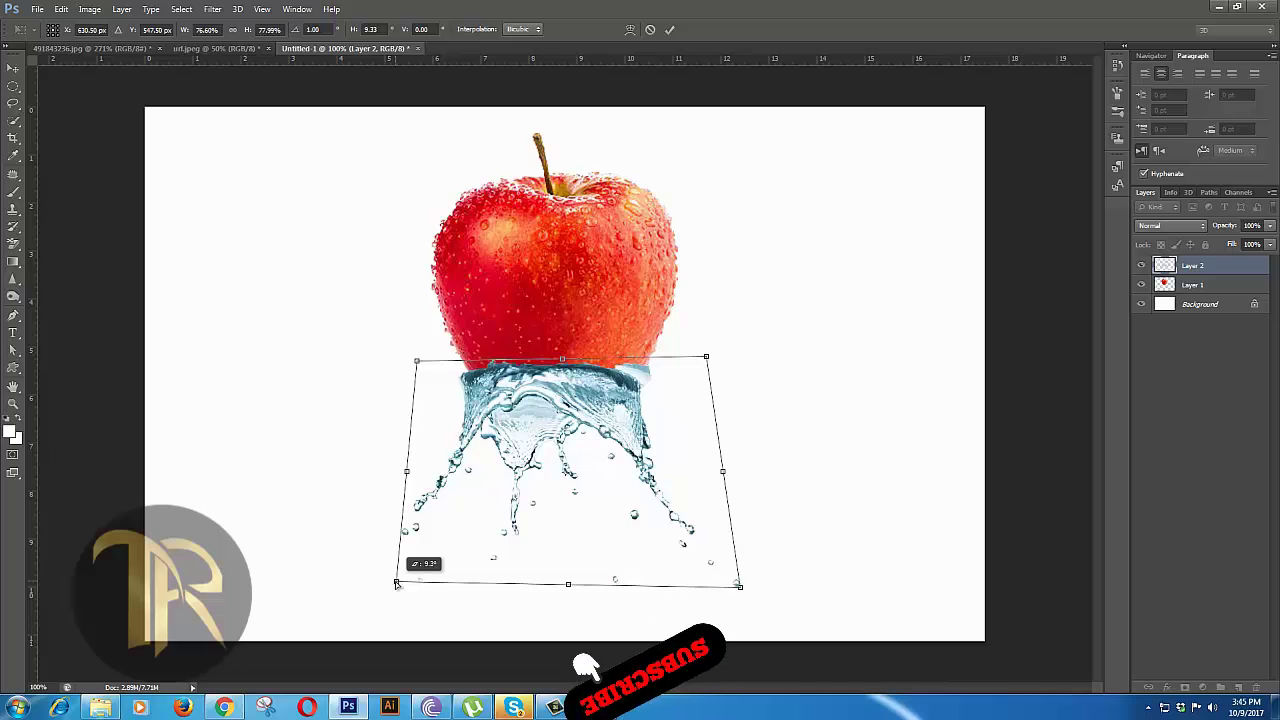
left_click_drag(560, 372, 570, 371)
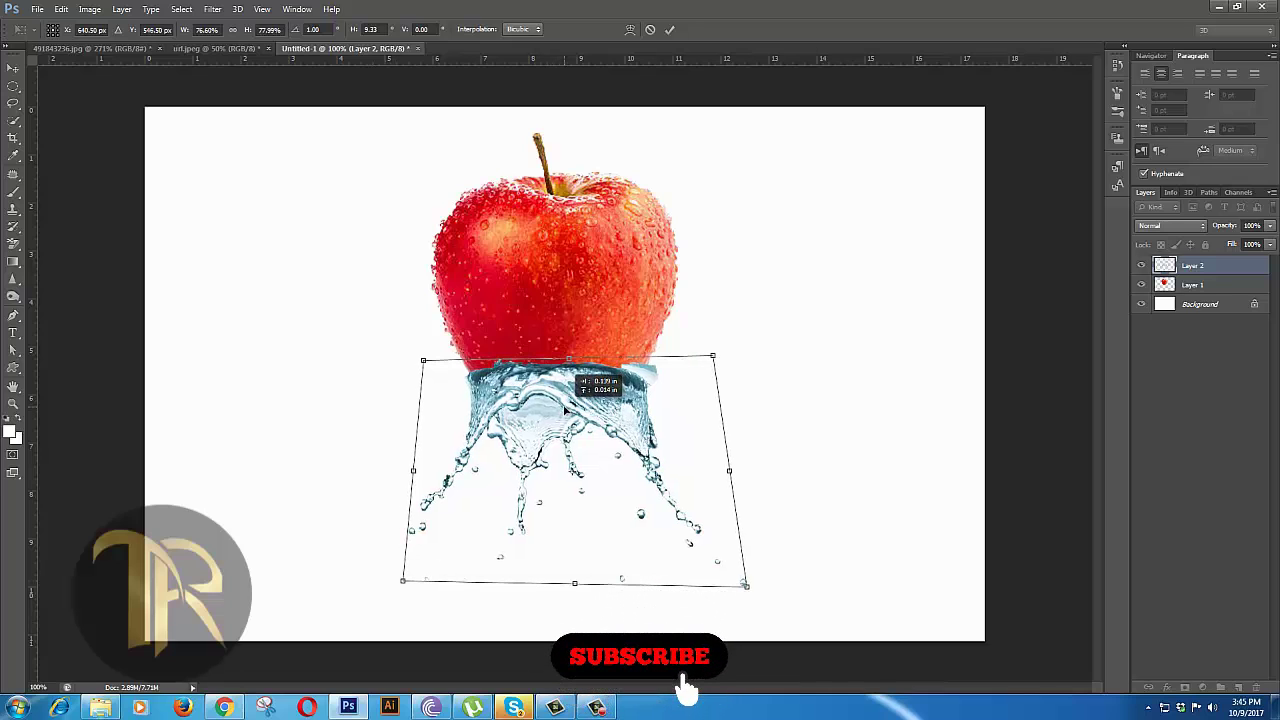
left_click_drag(745, 586, 723, 568)
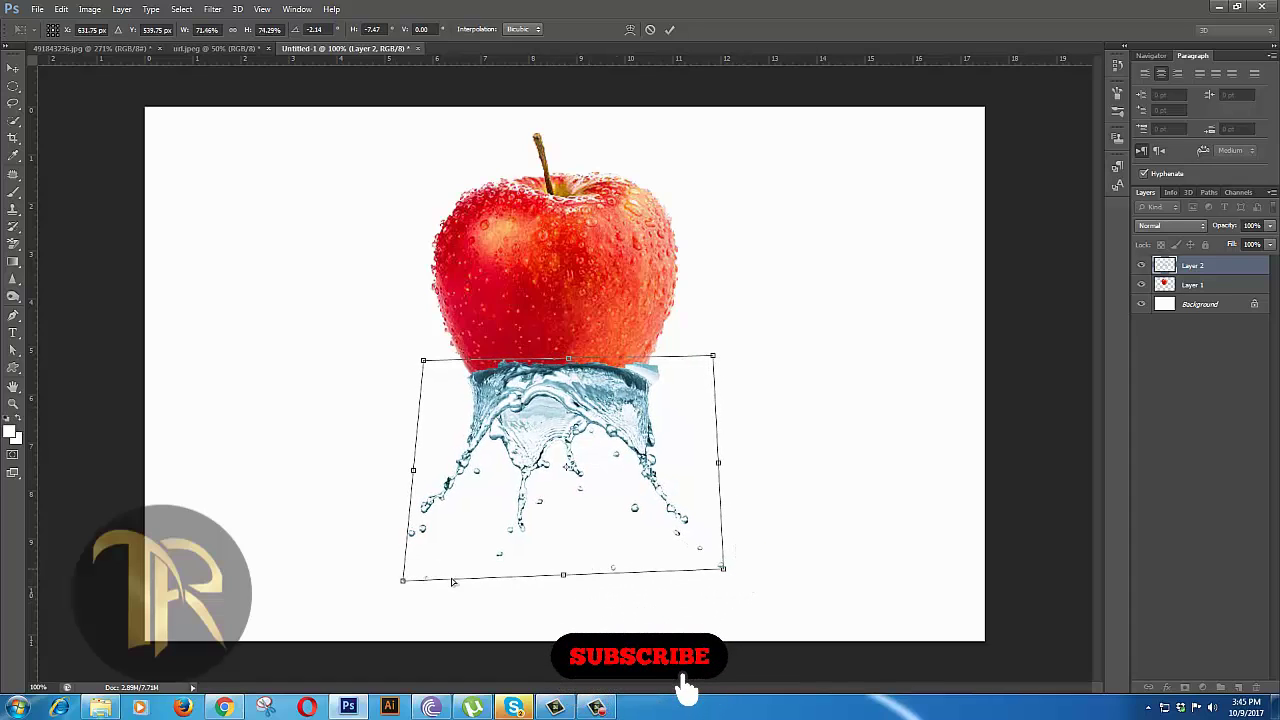
mouse_move(404, 588)
left_mouse_down()
mouse_move(408, 574)
mouse_move(424, 584)
left_mouse_up()
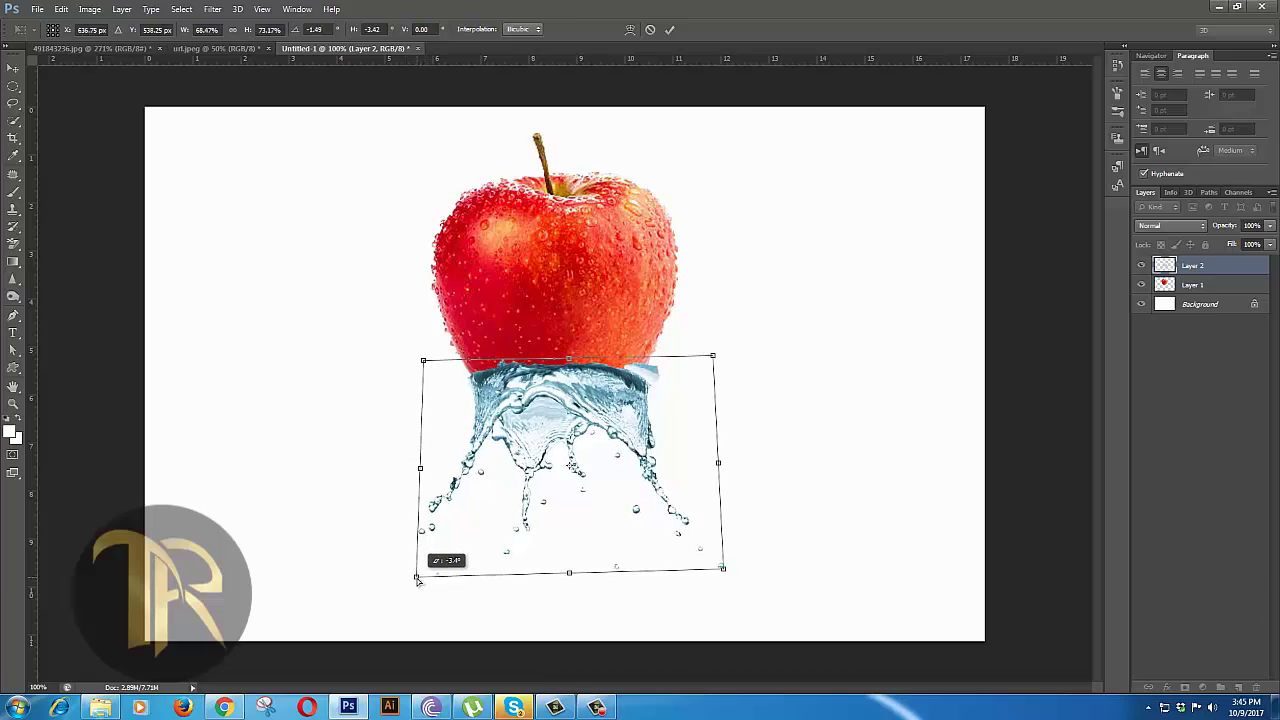
left_click_drag(424, 584, 422, 578)
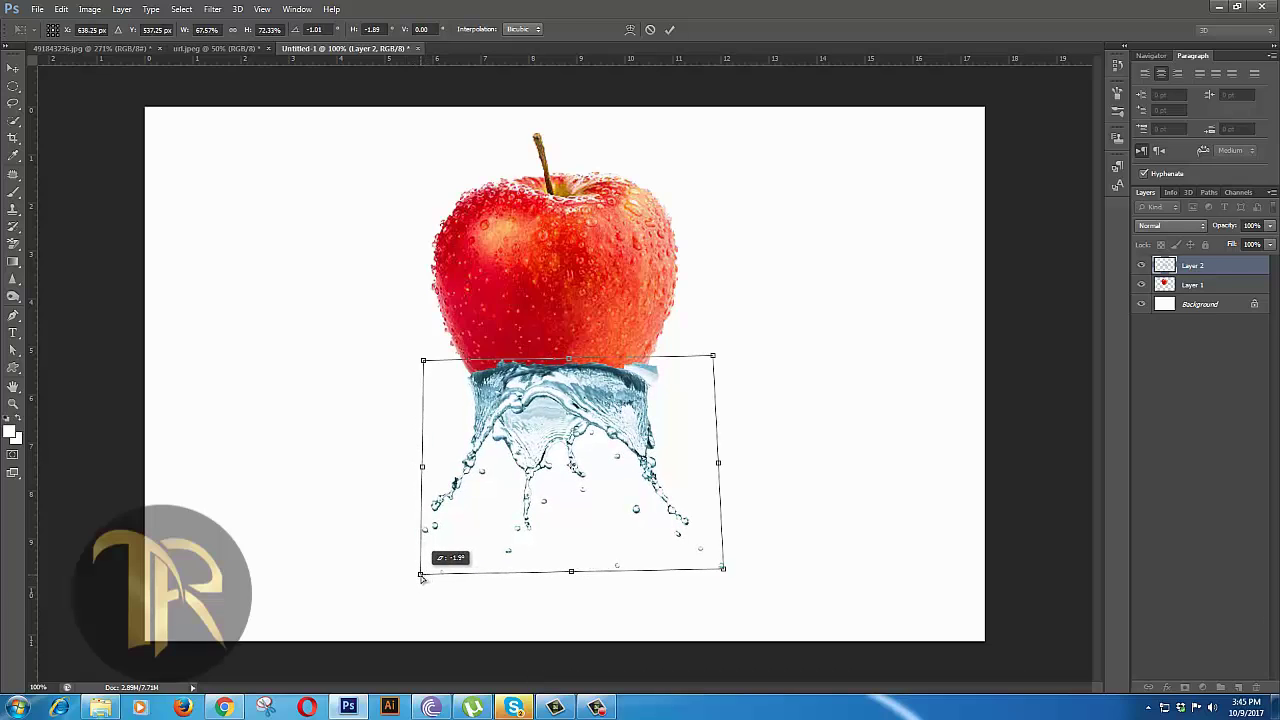
Step: Fine-tune the splash corners, stretch it taller, raise it against the apple and apply
left_click_drag(425, 363, 426, 358)
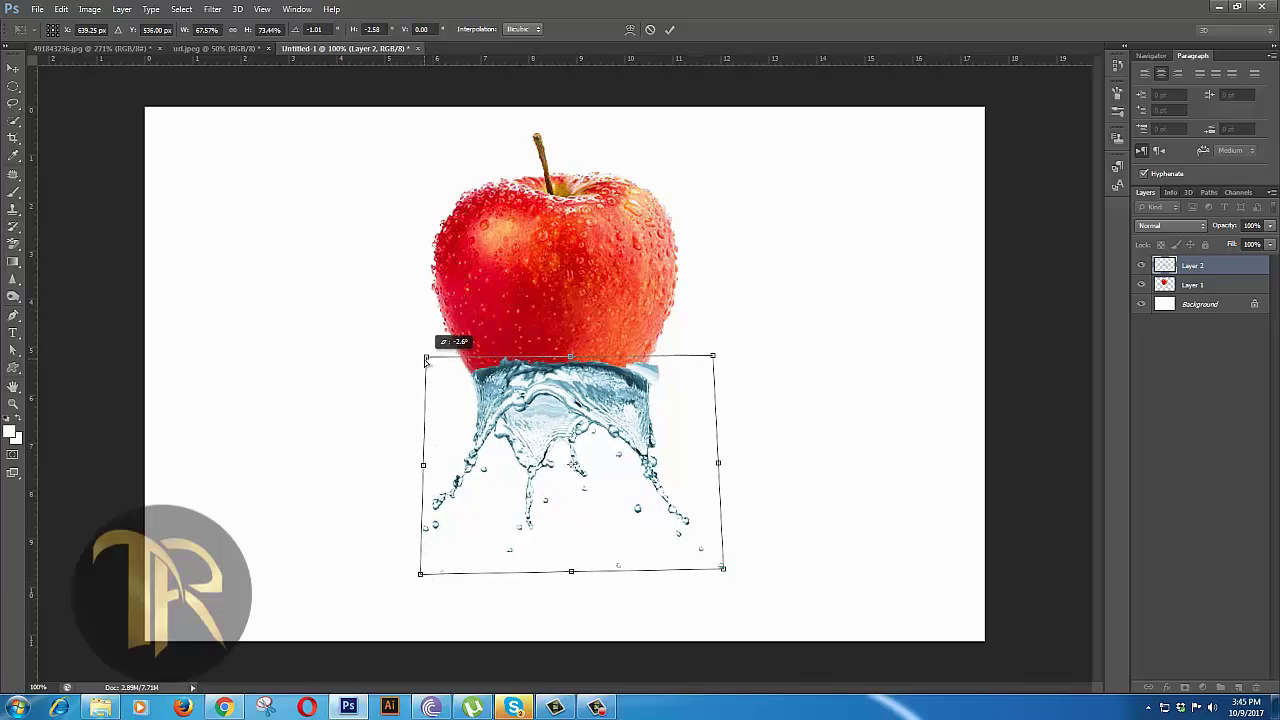
left_click_drag(714, 358, 706, 357)
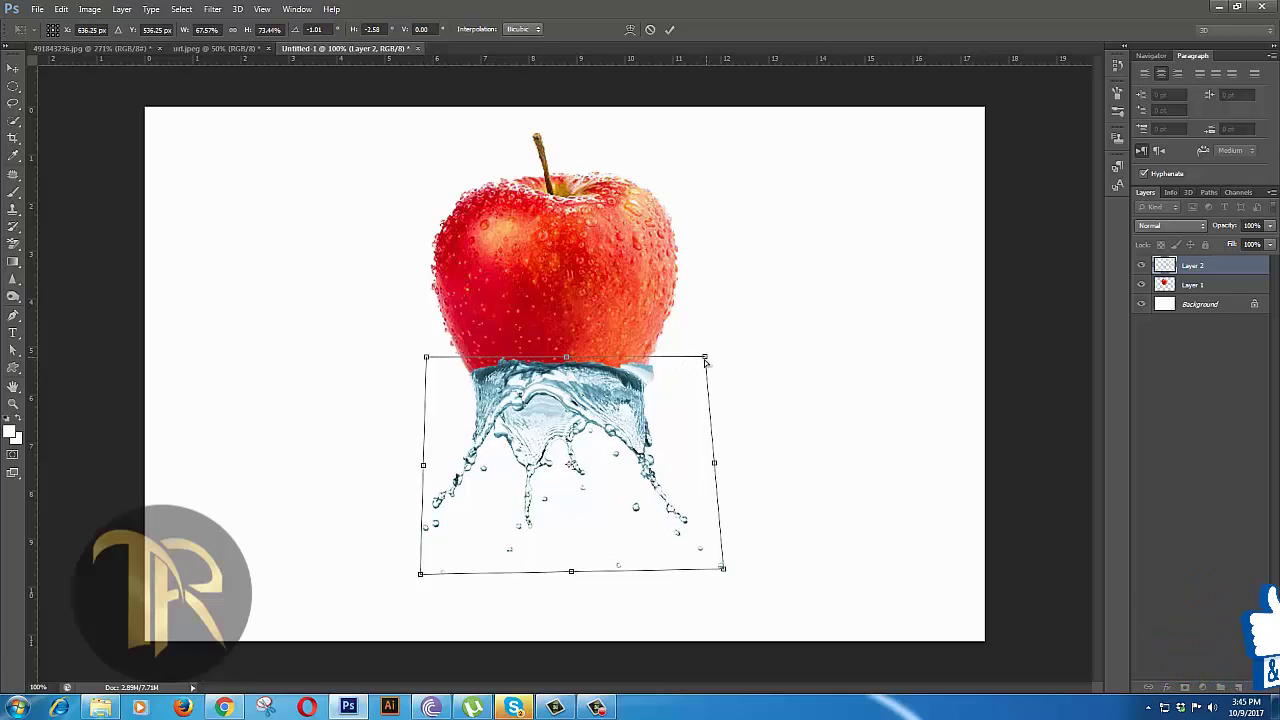
left_click_drag(566, 356, 565, 347)
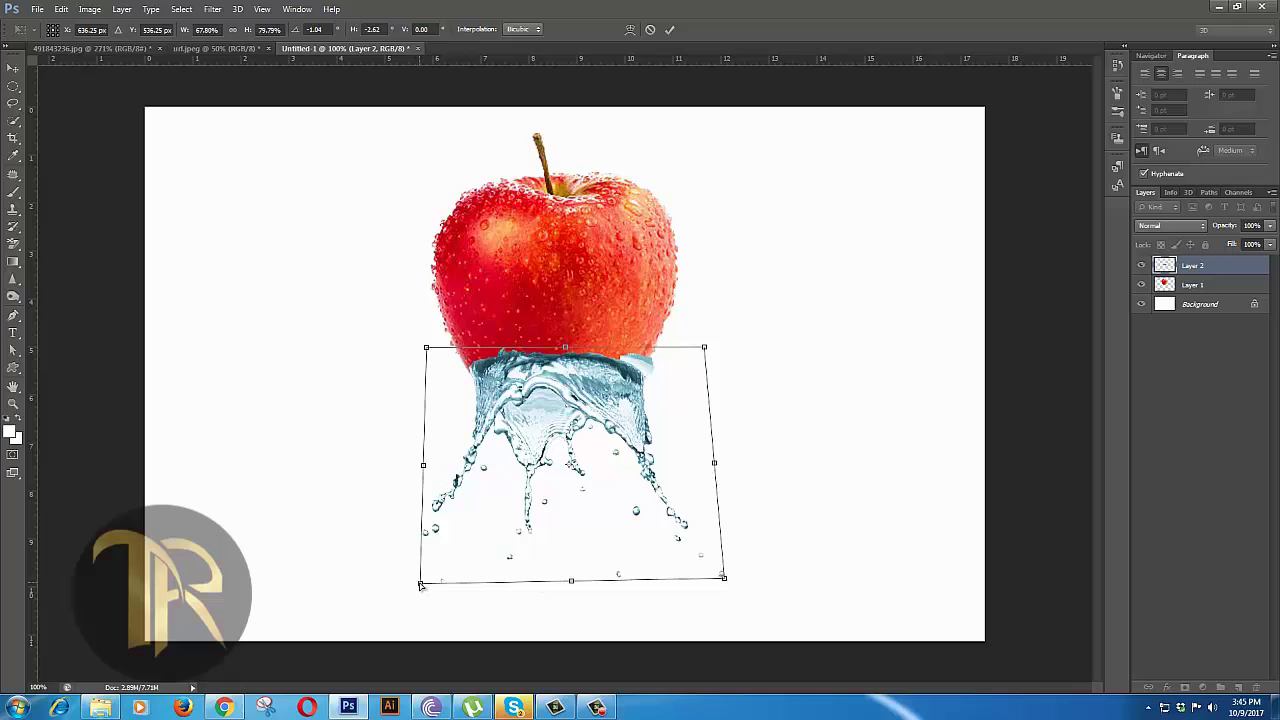
left_click_drag(421, 585, 430, 577)
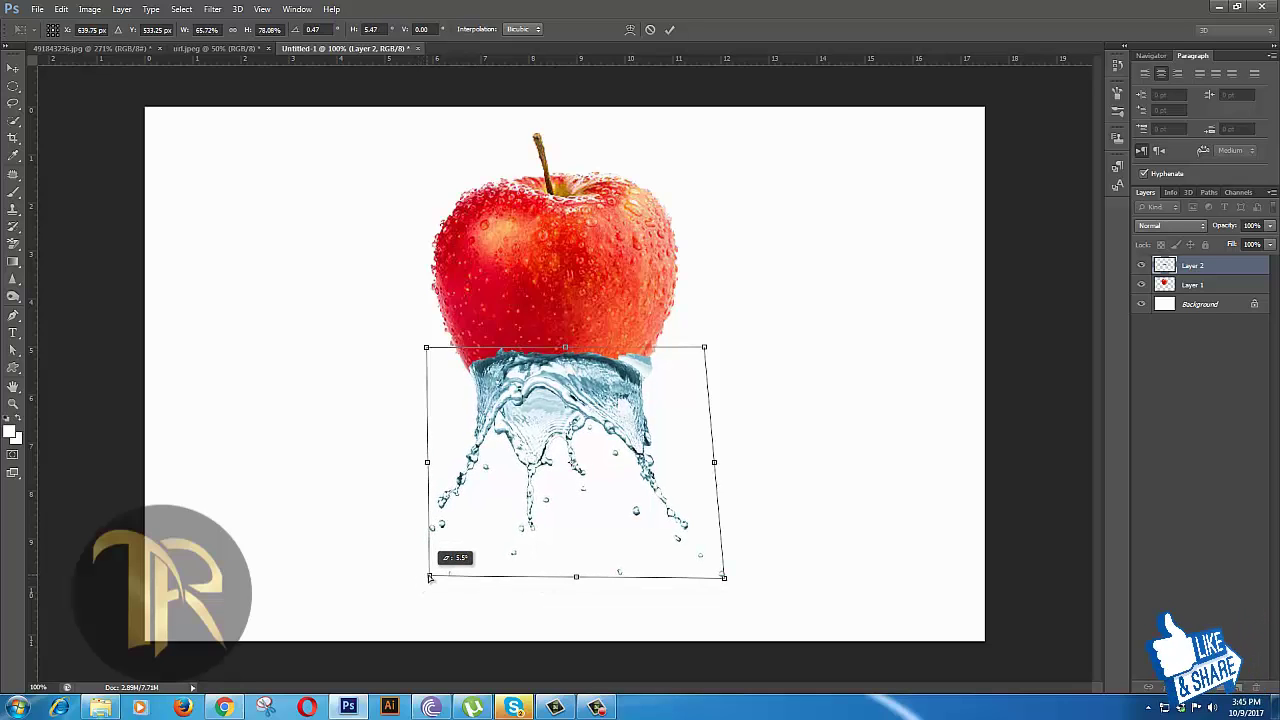
left_click_drag(724, 577, 717, 577)
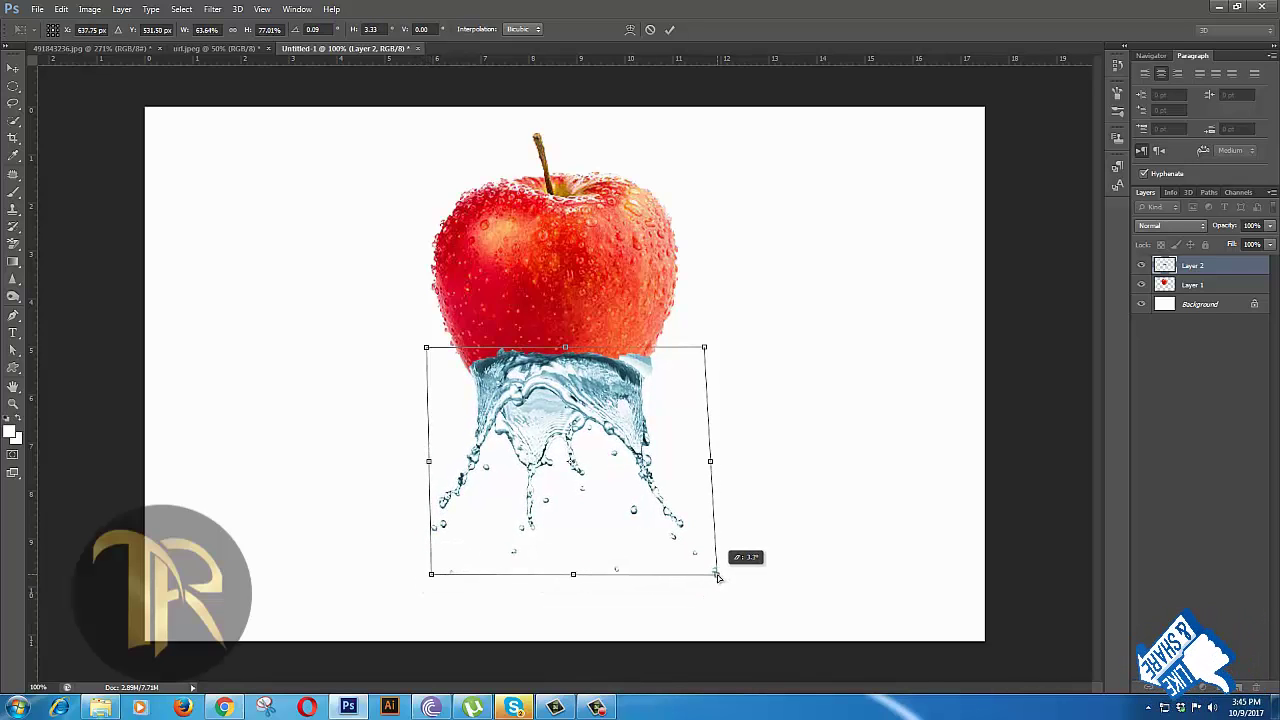
left_click_drag(528, 384, 522, 373)
left_click_drag(703, 335, 712, 322)
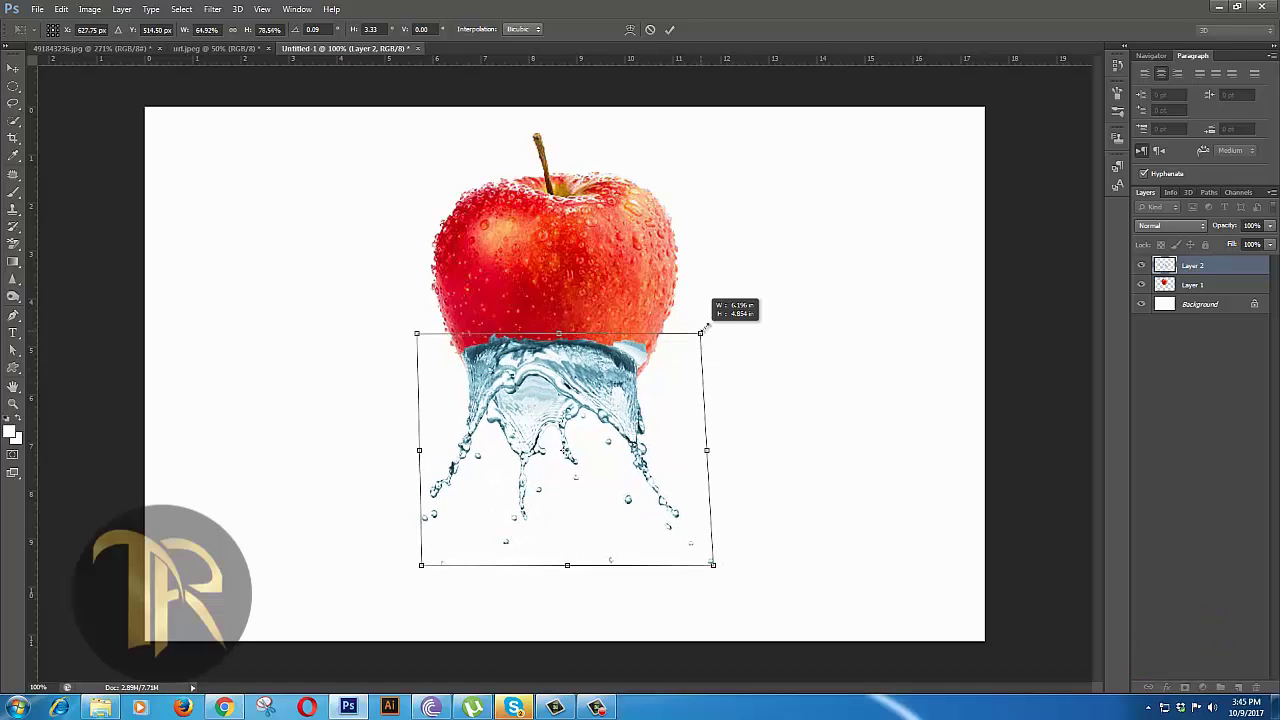
left_click_drag(621, 380, 626, 379)
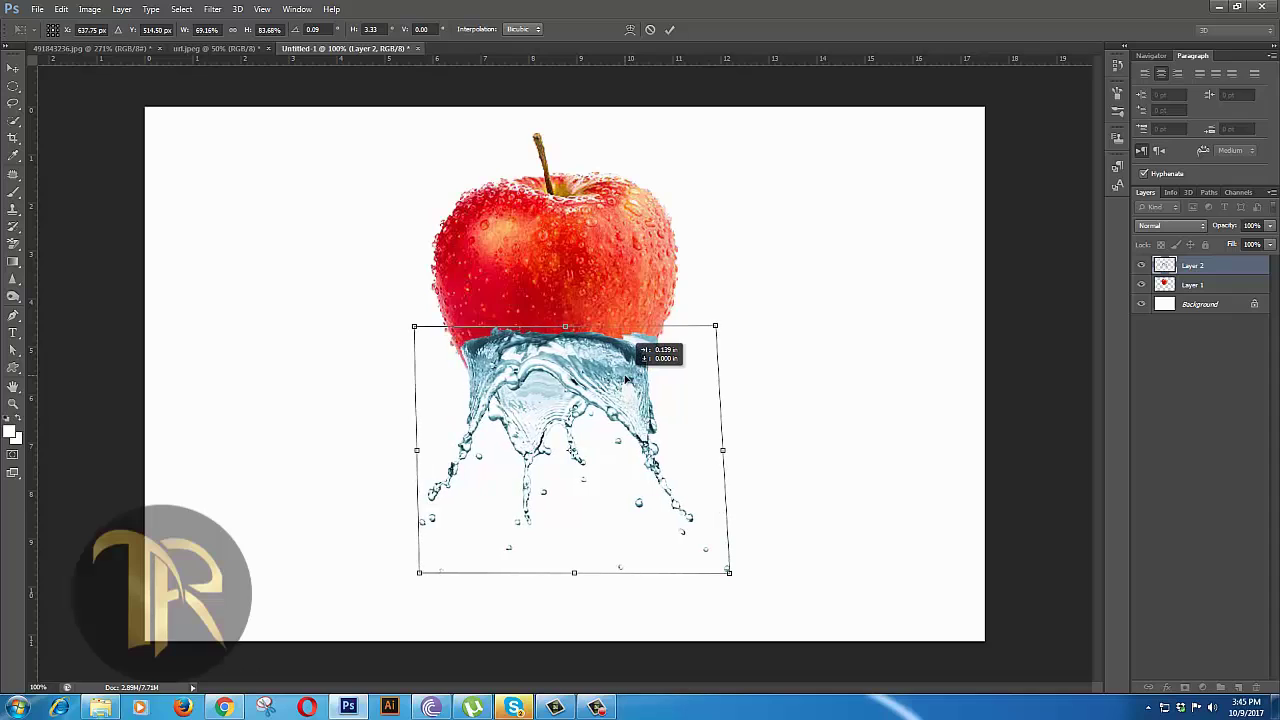
left_click_drag(718, 322, 716, 322)
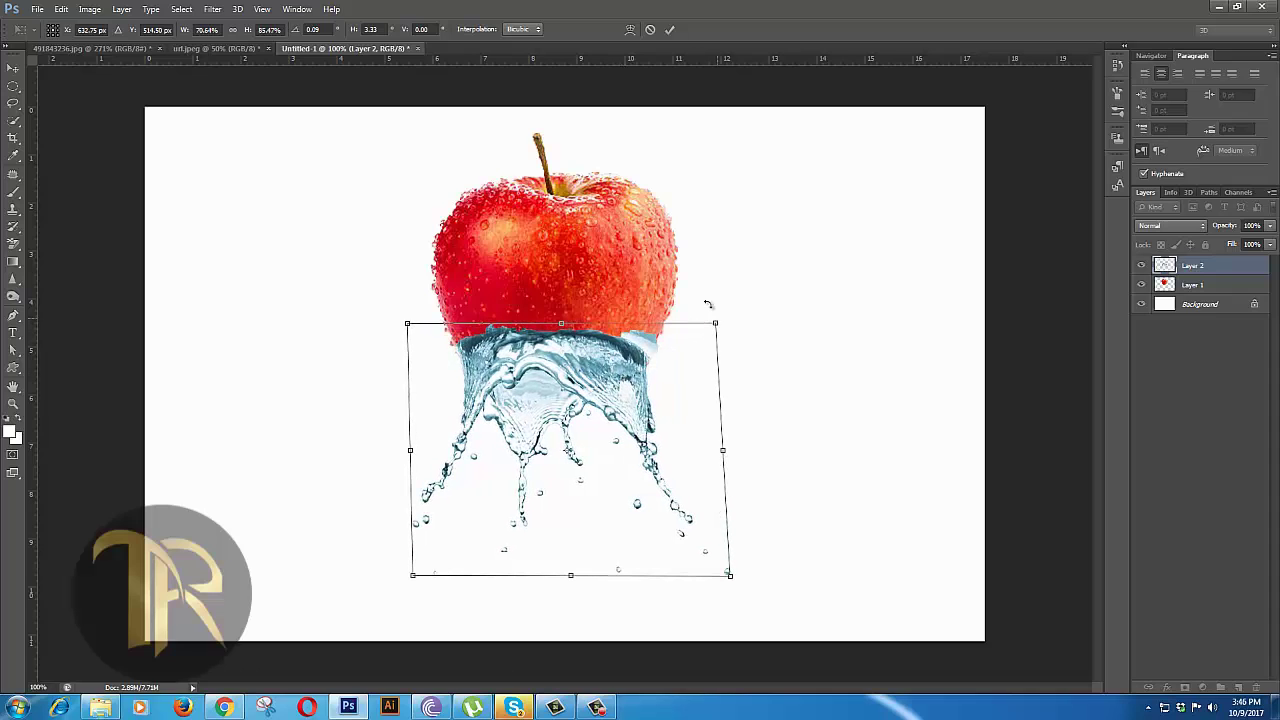
left_click(670, 30)
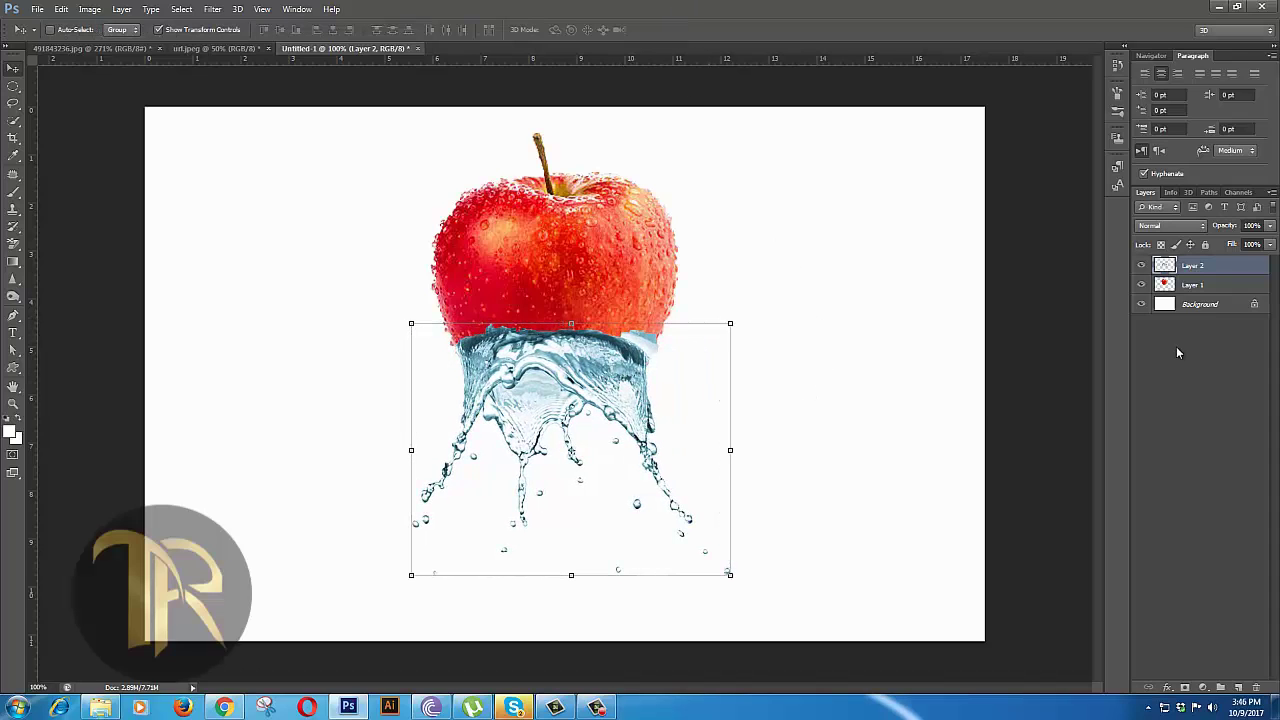
Step: Add a layer mask to Layer 1 and move the splash aside to the apple's left
left_click(1187, 287)
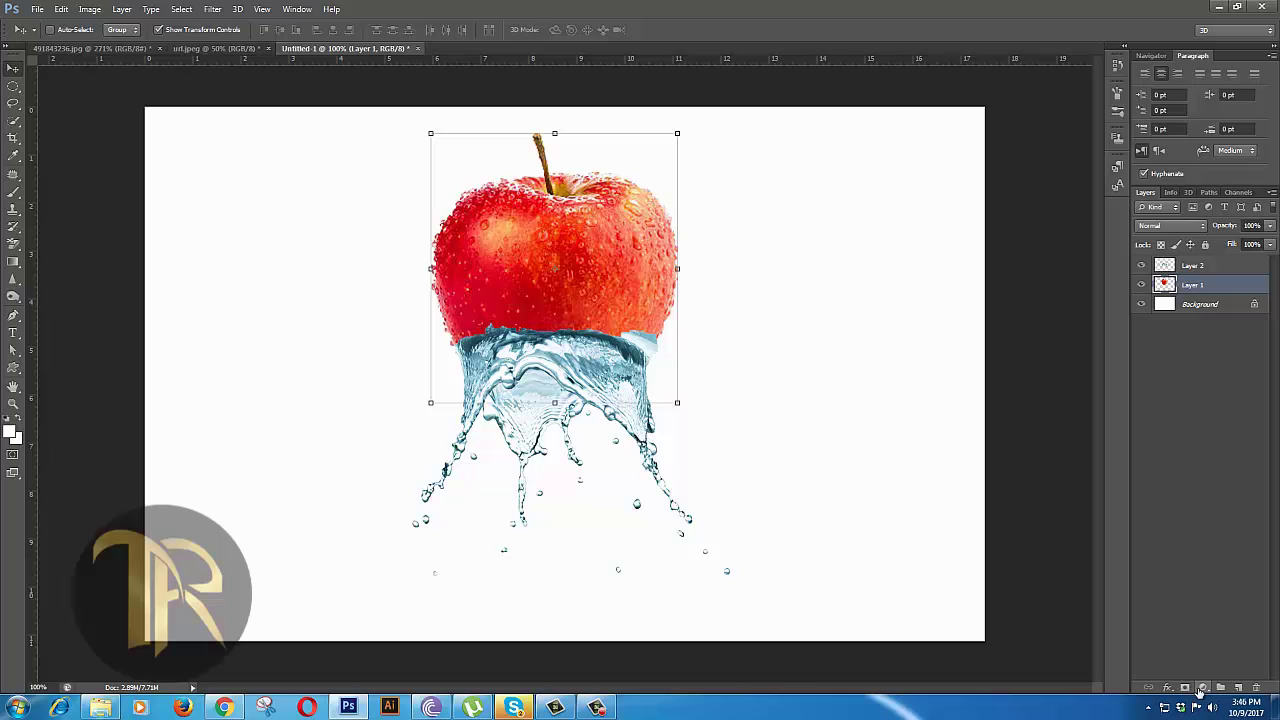
left_click(1201, 690)
left_click(1219, 380)
left_click(1185, 687)
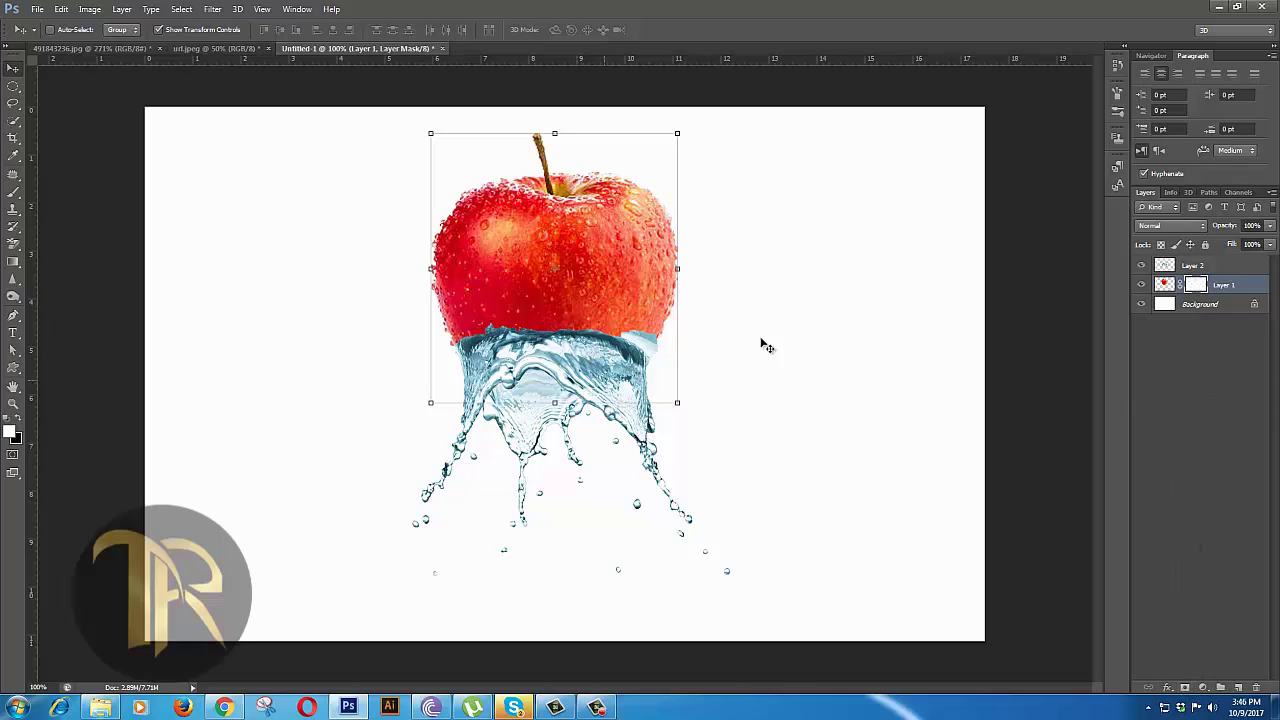
left_click(1188, 268)
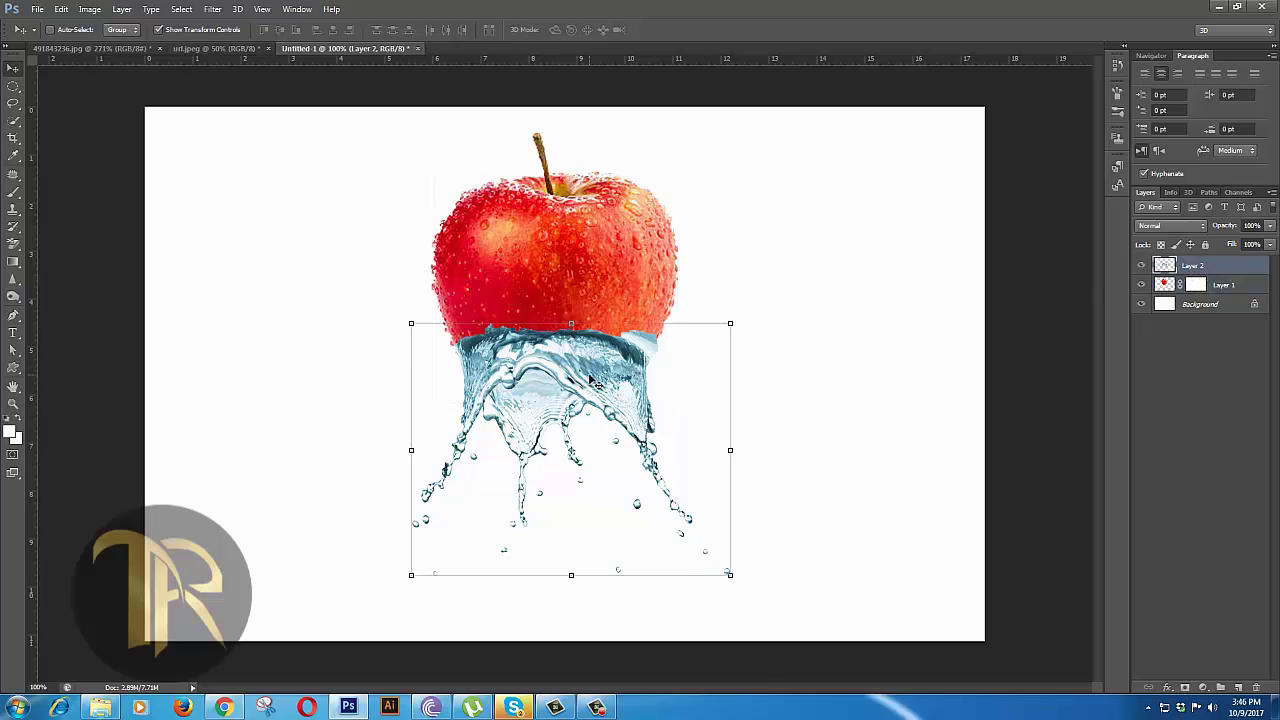
left_click_drag(590, 380, 363, 354)
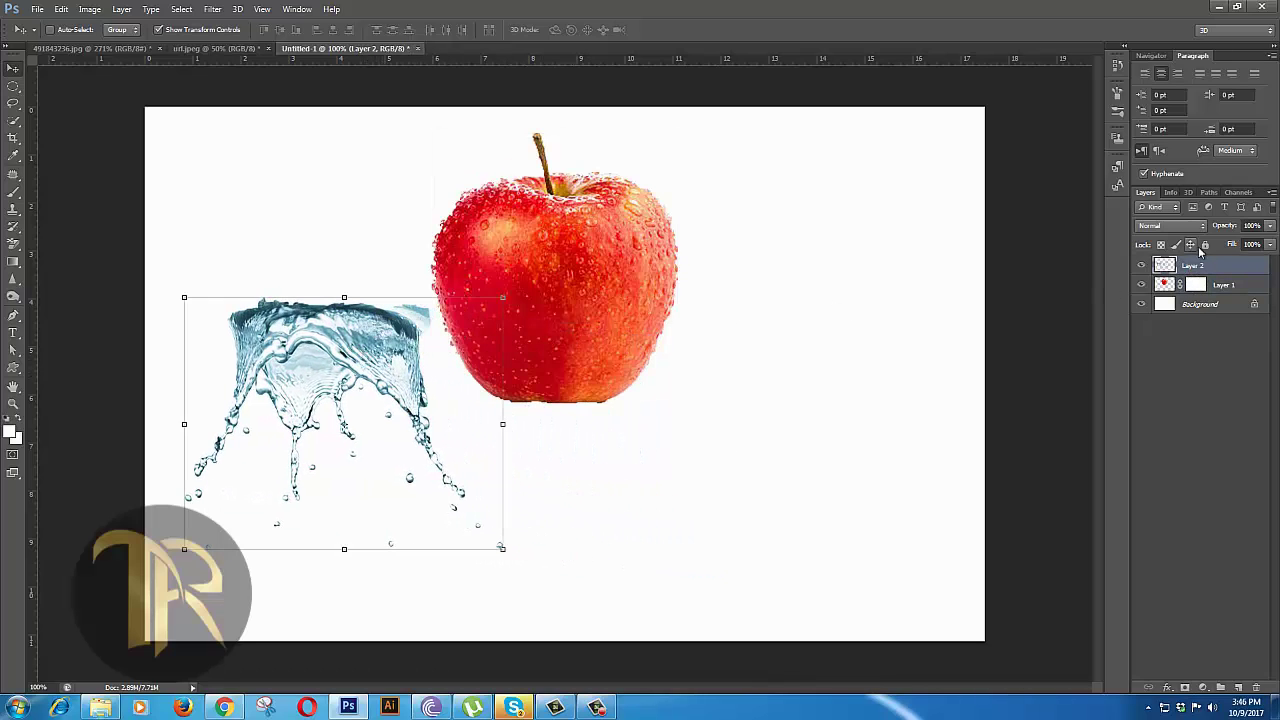
Step: Paint black with a soft brush on Layer 1's mask to hide the apple's bottom shadow
left_click(1194, 286)
left_click(13, 192)
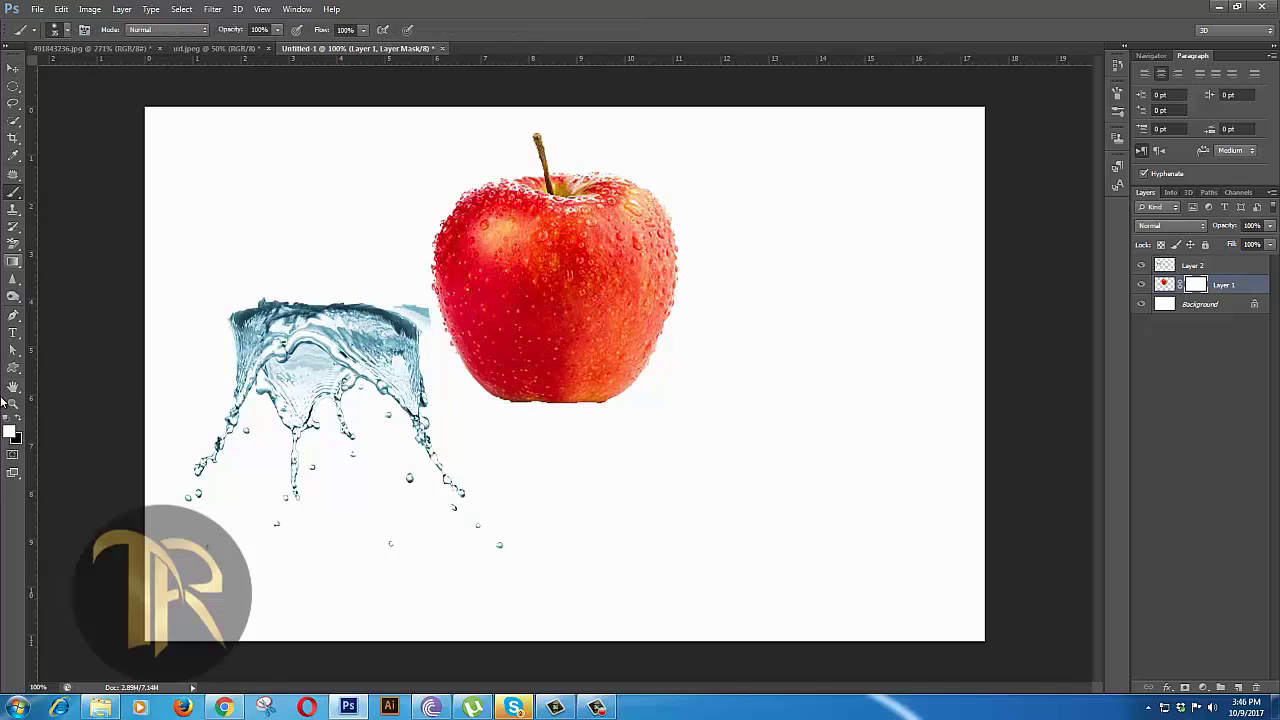
left_click(11, 433)
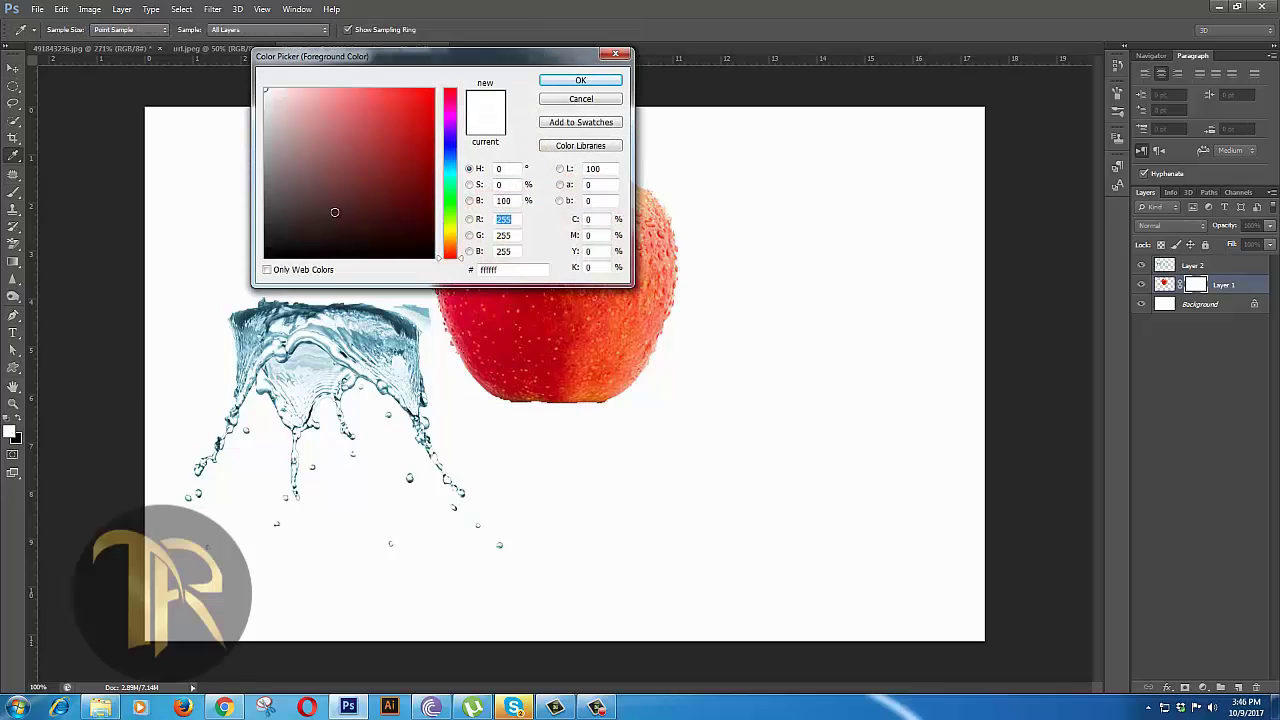
left_click(250, 265)
left_click(583, 78)
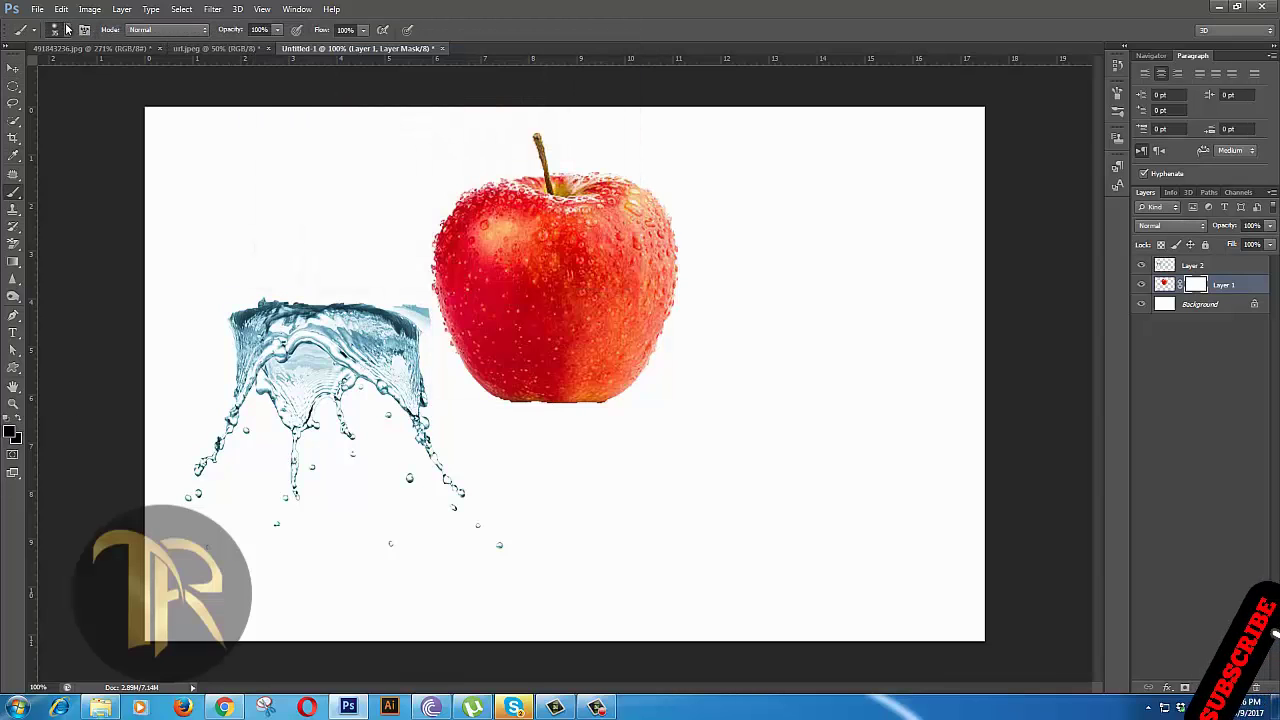
left_click(67, 29)
left_click(521, 20)
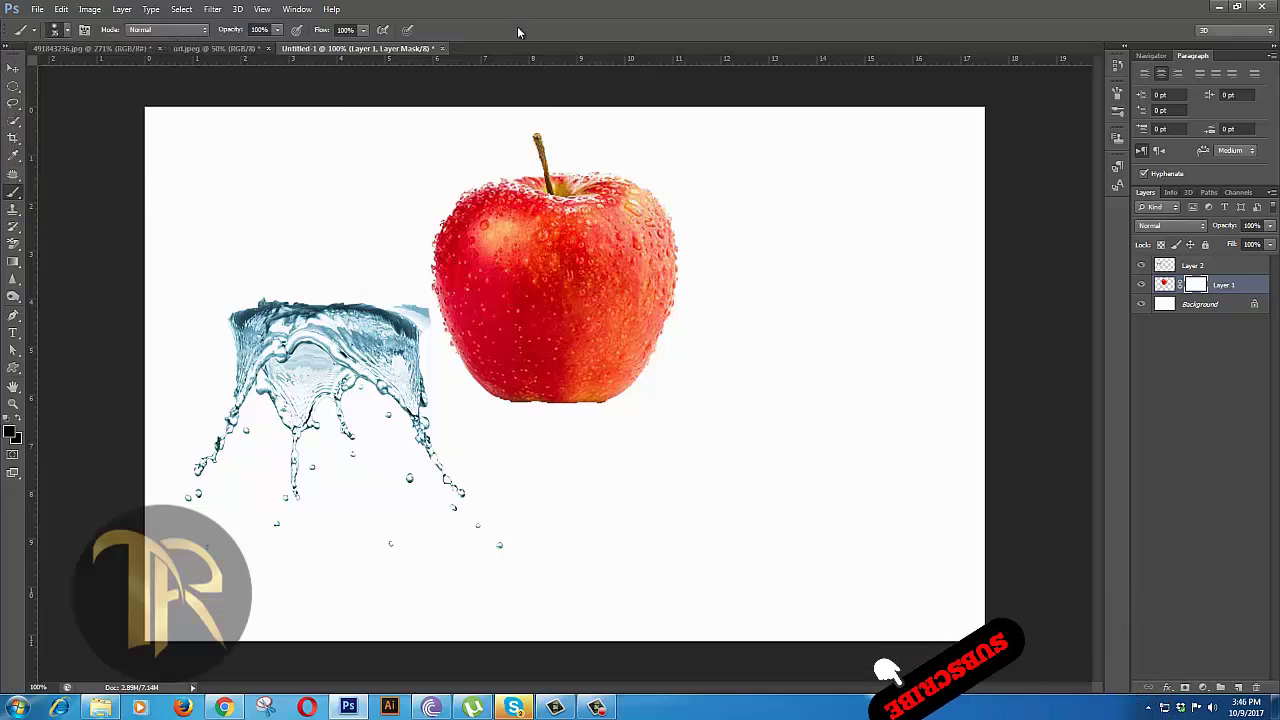
left_click_drag(480, 398, 614, 407)
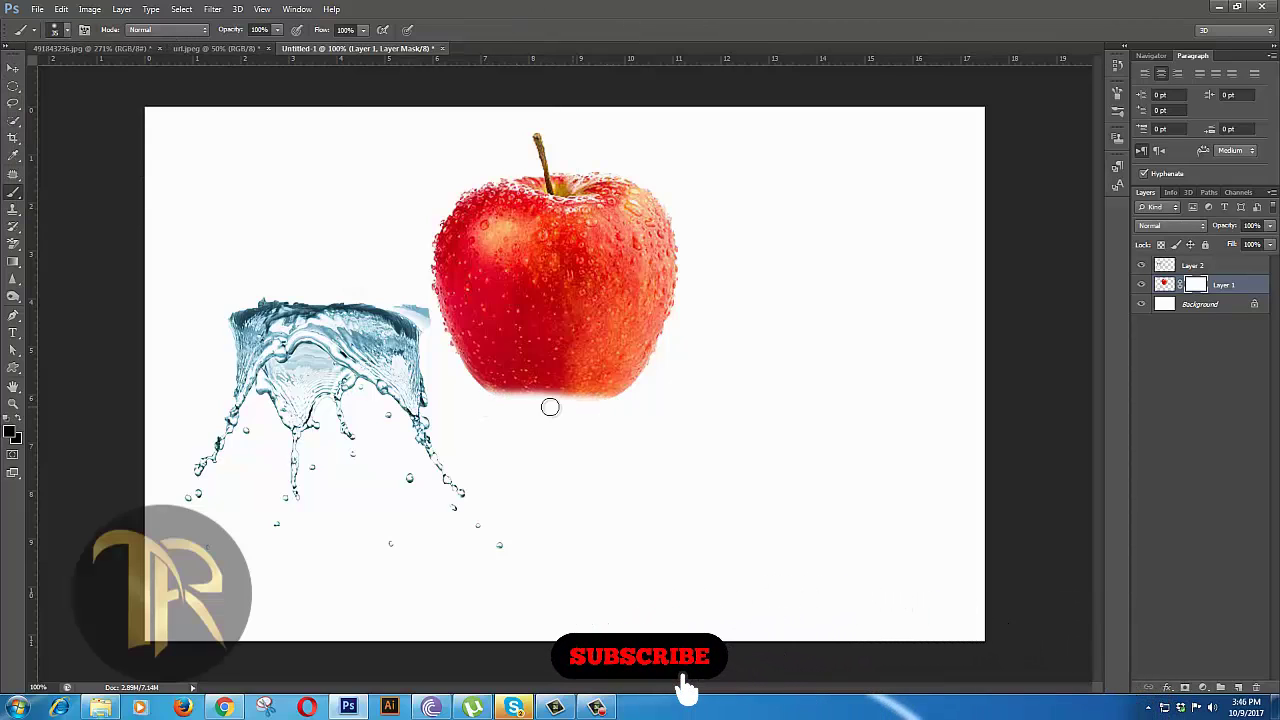
mouse_move(611, 403)
left_mouse_down()
mouse_move(500, 400)
mouse_move(620, 407)
left_mouse_up()
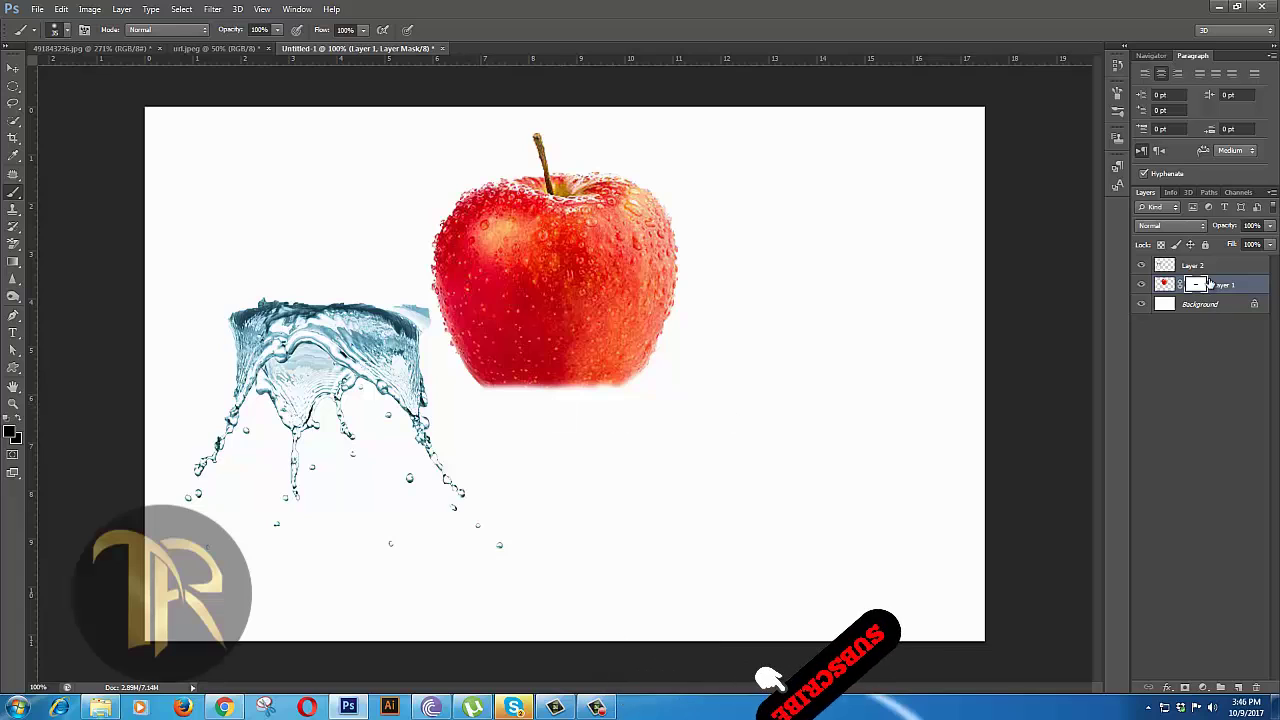
left_click(1210, 266)
Step: Move the splash back under the apple, slant its right side inward and apply
key("x")
left_click(13, 67)
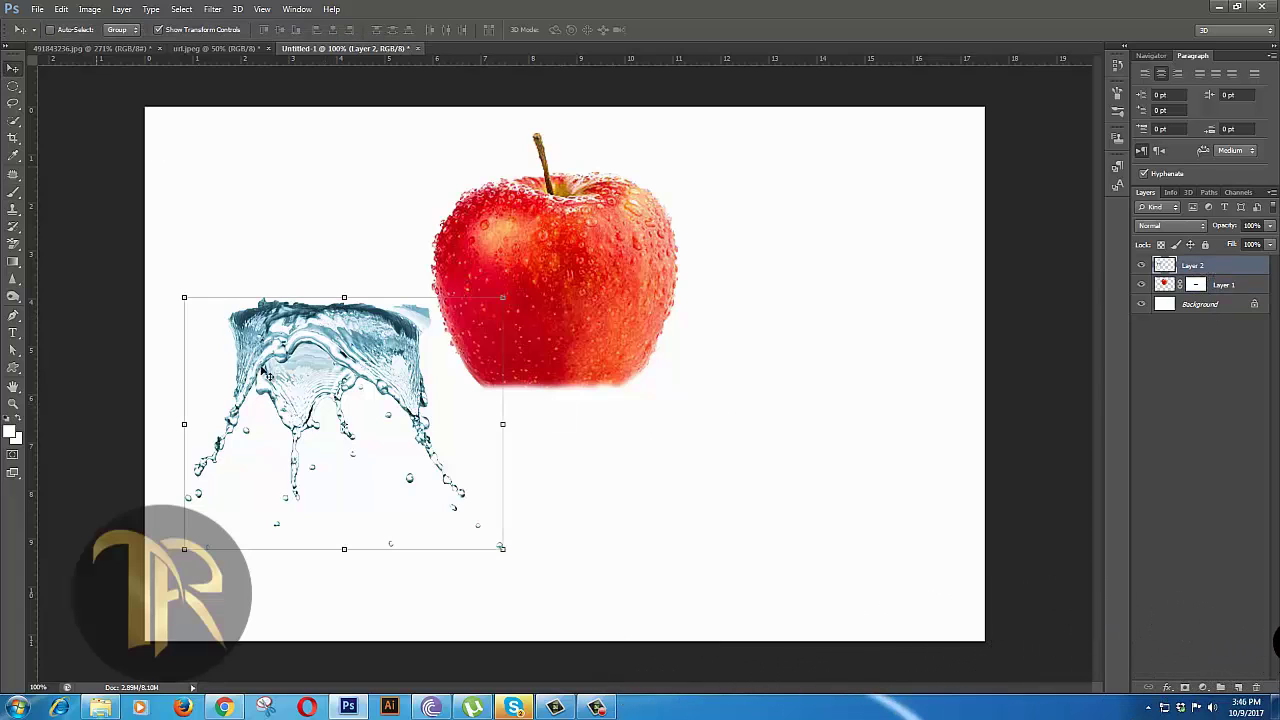
mouse_move(355, 365)
left_mouse_down()
mouse_move(591, 439)
mouse_move(572, 415)
left_mouse_up()
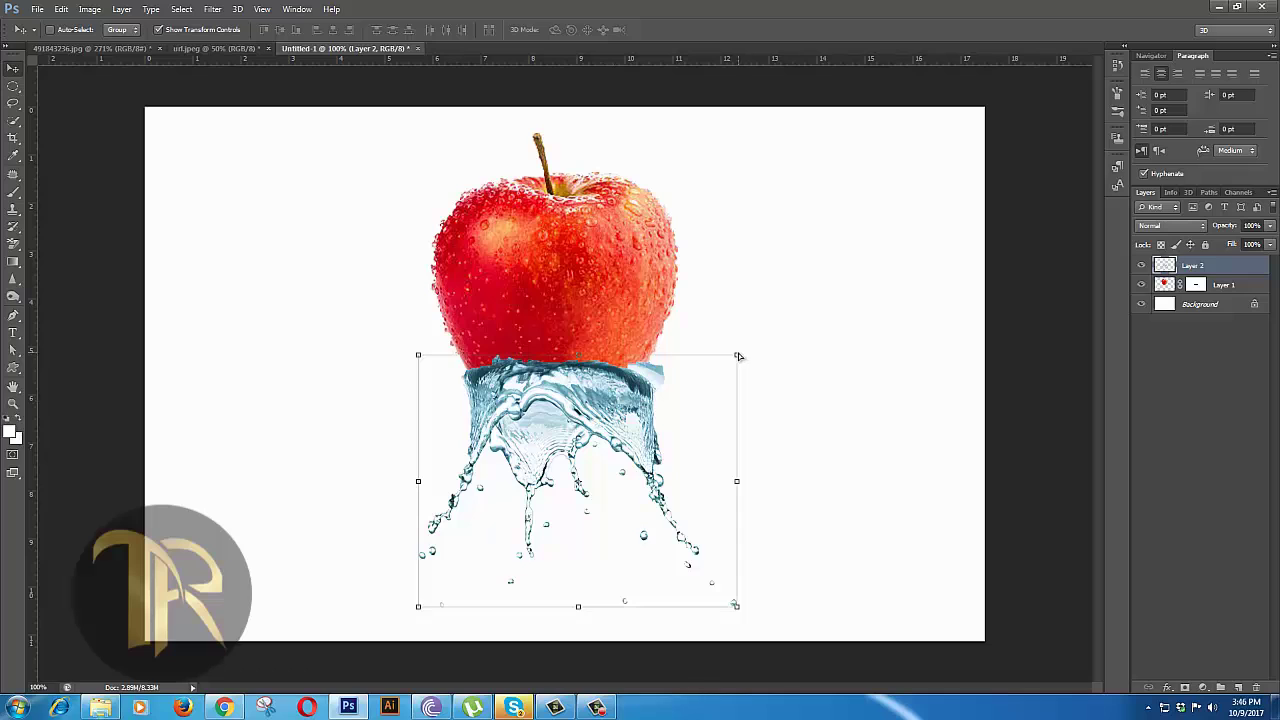
left_click_drag(738, 356, 730, 357)
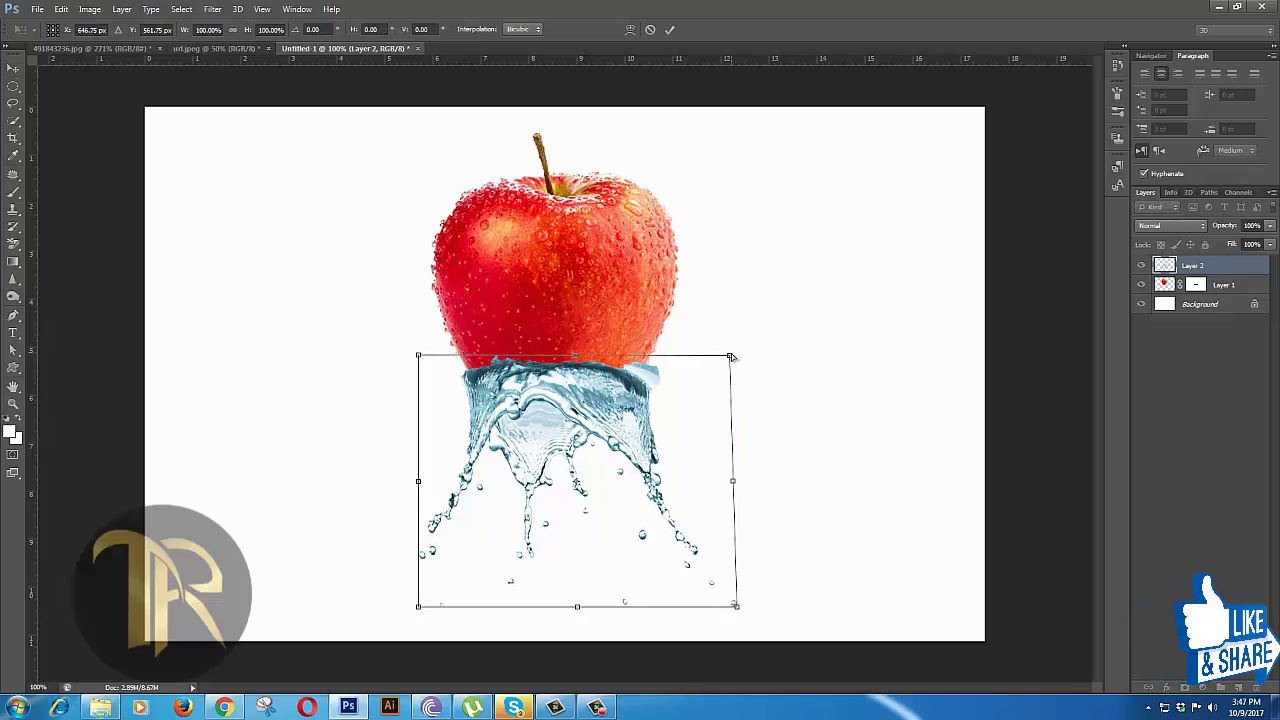
left_click(670, 29)
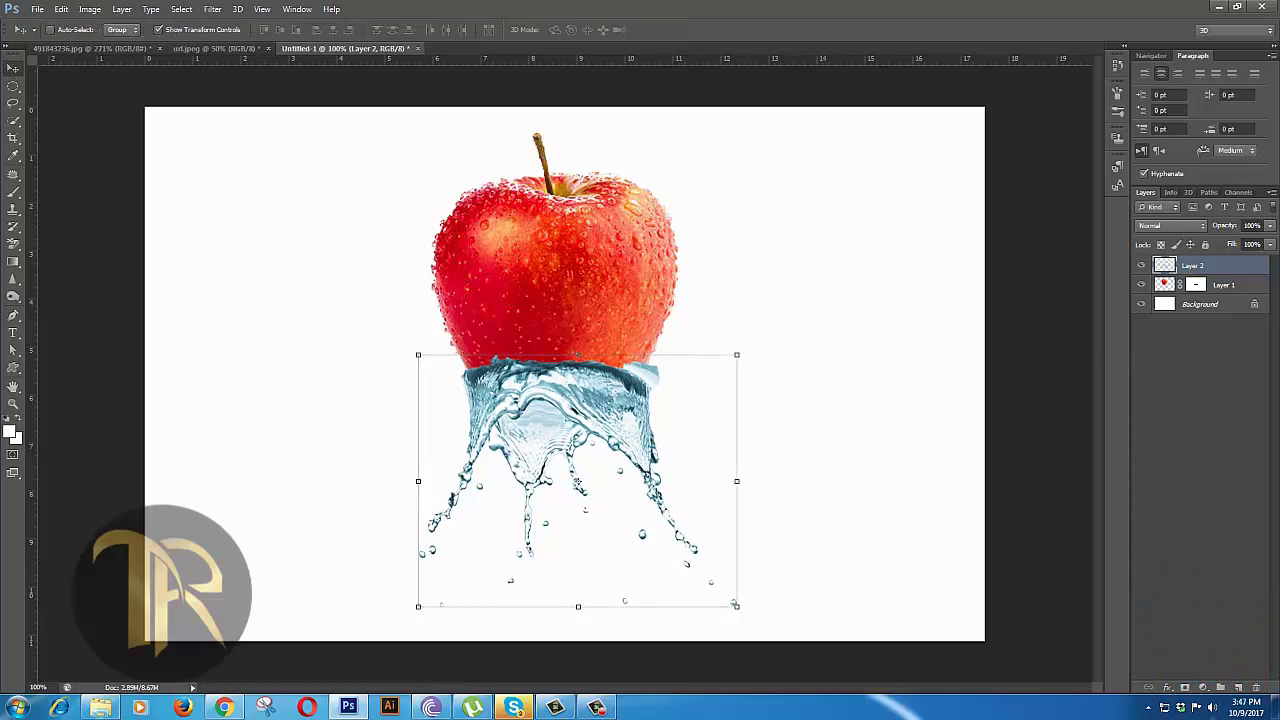
Step: Add a layer mask to Layer 2 and brush the apple–water seam, undoing the stroke
left_click(1185, 688)
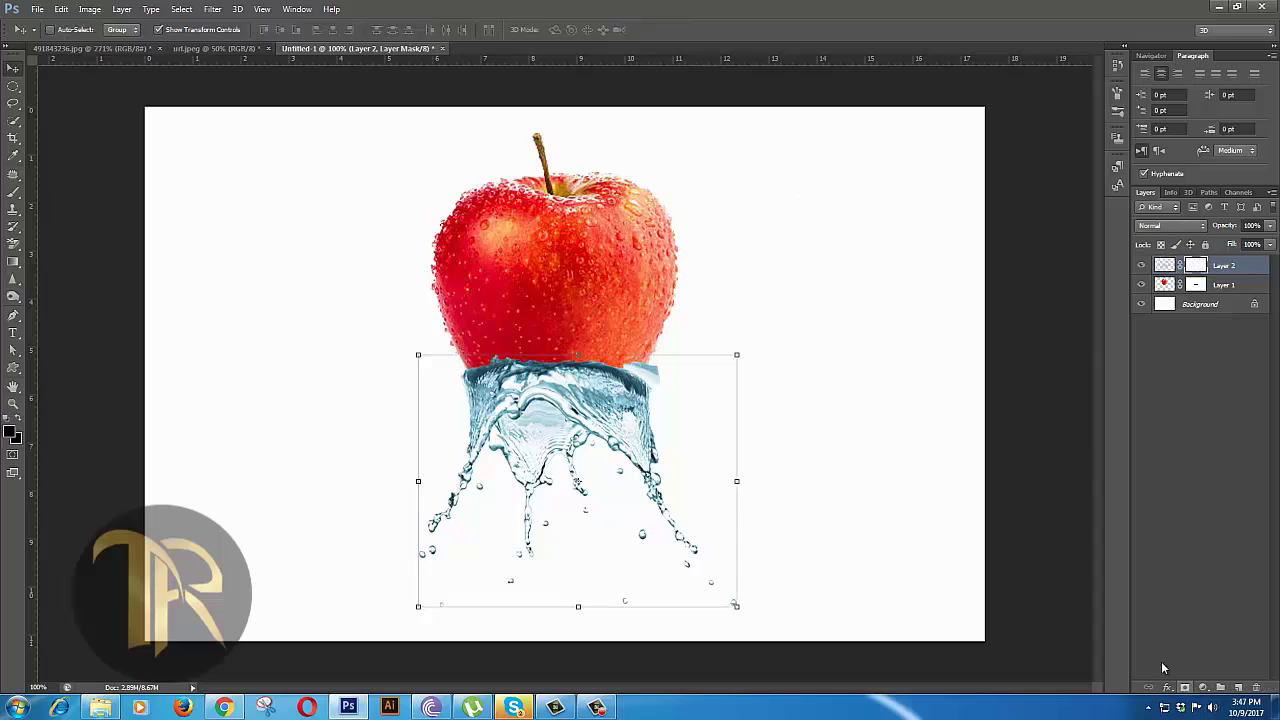
left_click(13, 192)
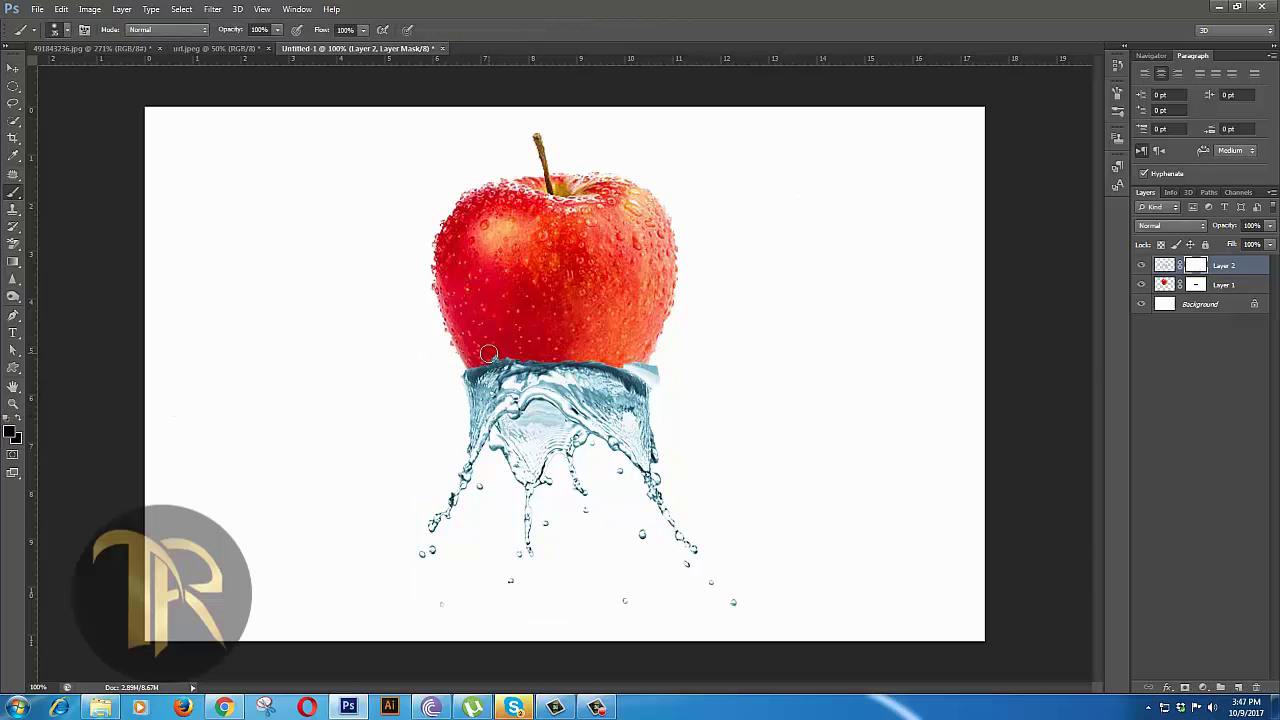
mouse_move(492, 355)
left_mouse_down()
mouse_move(606, 354)
mouse_move(665, 376)
left_mouse_up()
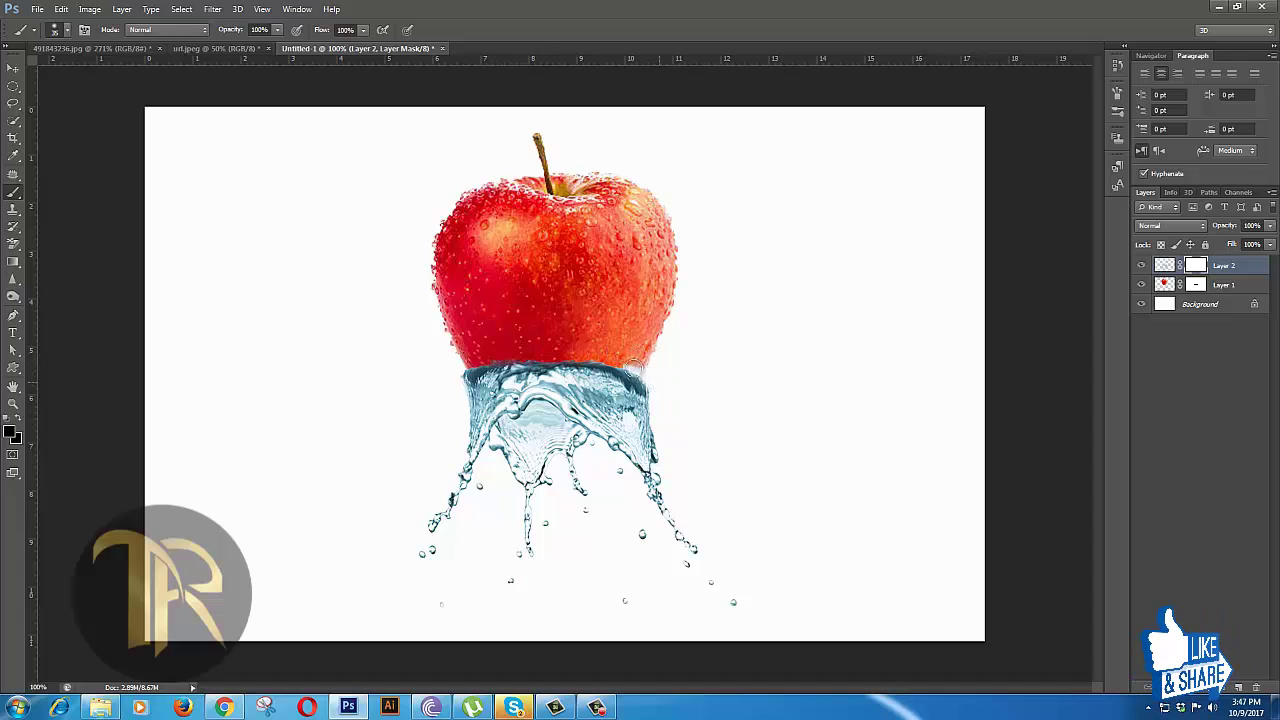
key("ctrl+z")
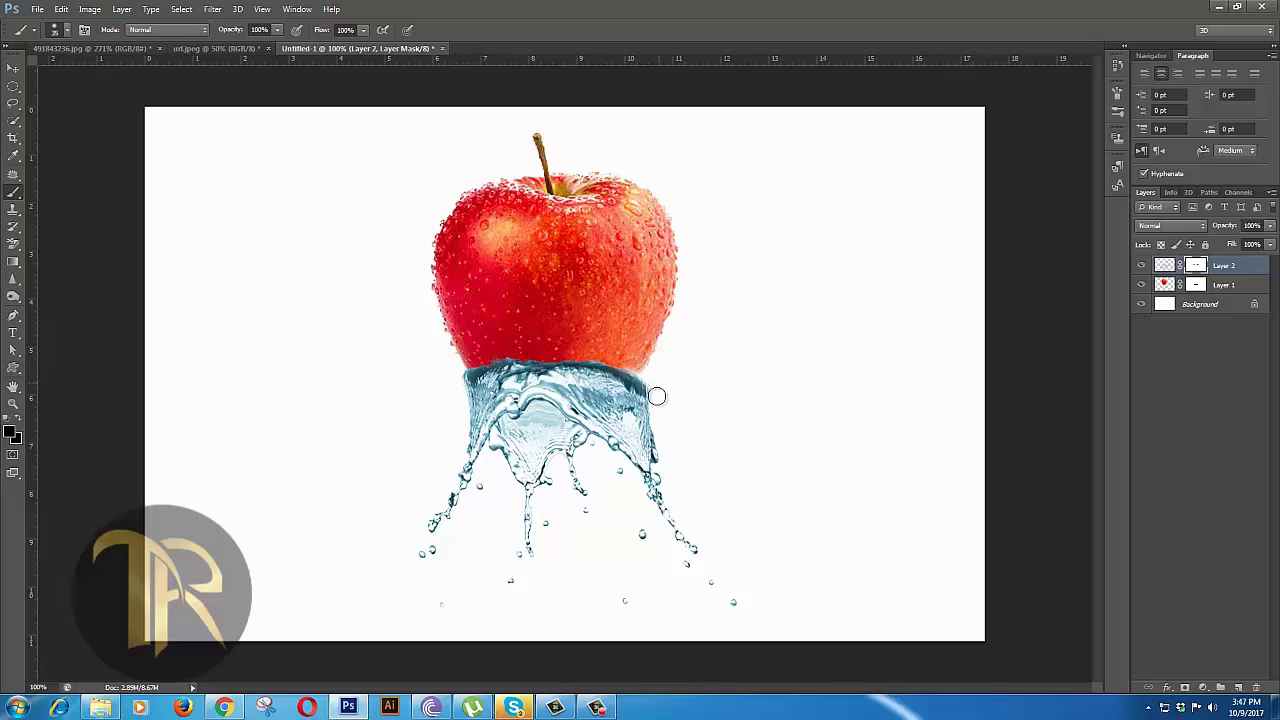
Step: Enlarge the water splash on Layer 2 to about 108%
left_click(12, 70)
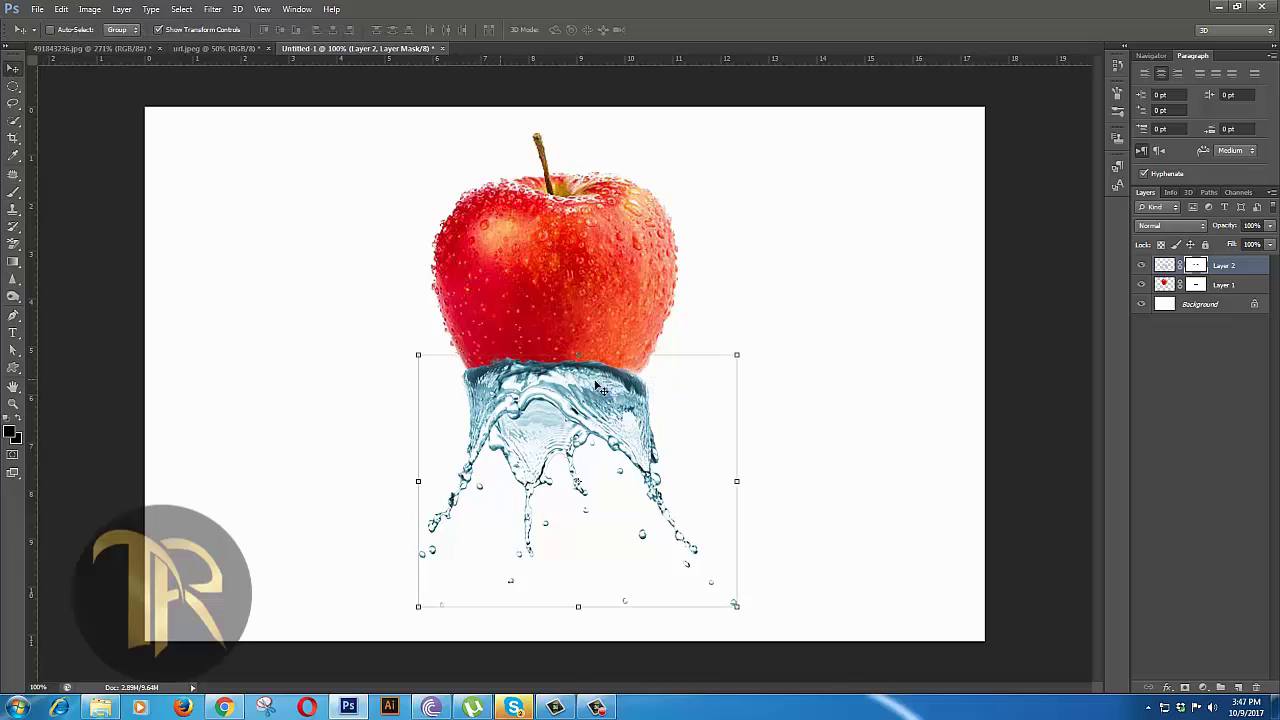
mouse_move(737, 354)
left_mouse_down()
mouse_move(748, 346)
mouse_move(706, 368)
left_mouse_up()
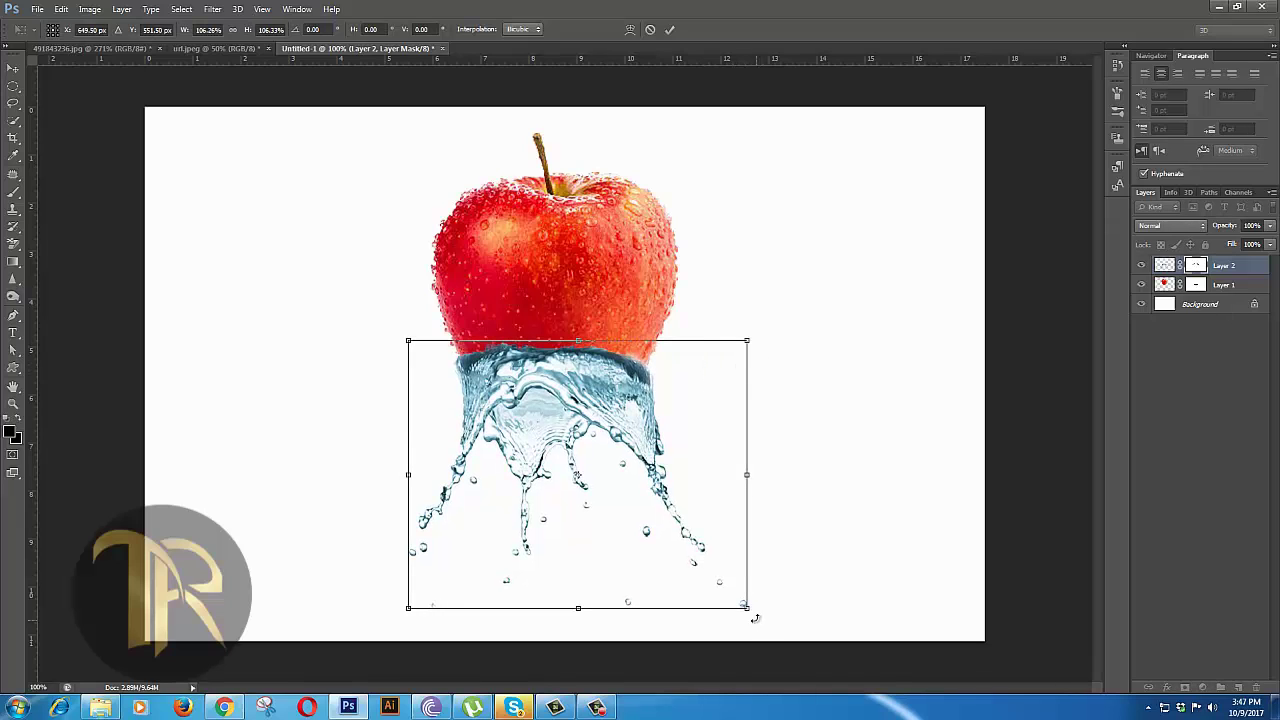
left_click_drag(750, 474, 755, 474)
left_click(670, 30)
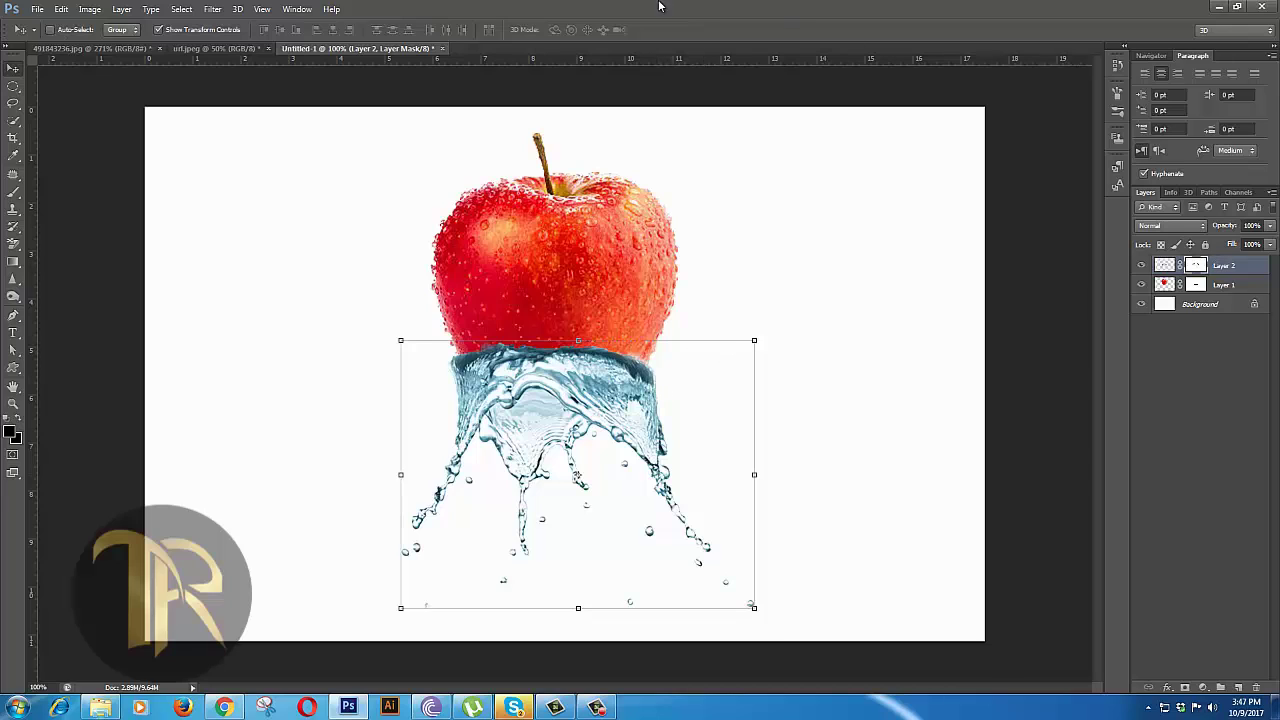
Step: Set Layer 2's opacity to 75%
key("ctrl+2")
left_click(1269, 226)
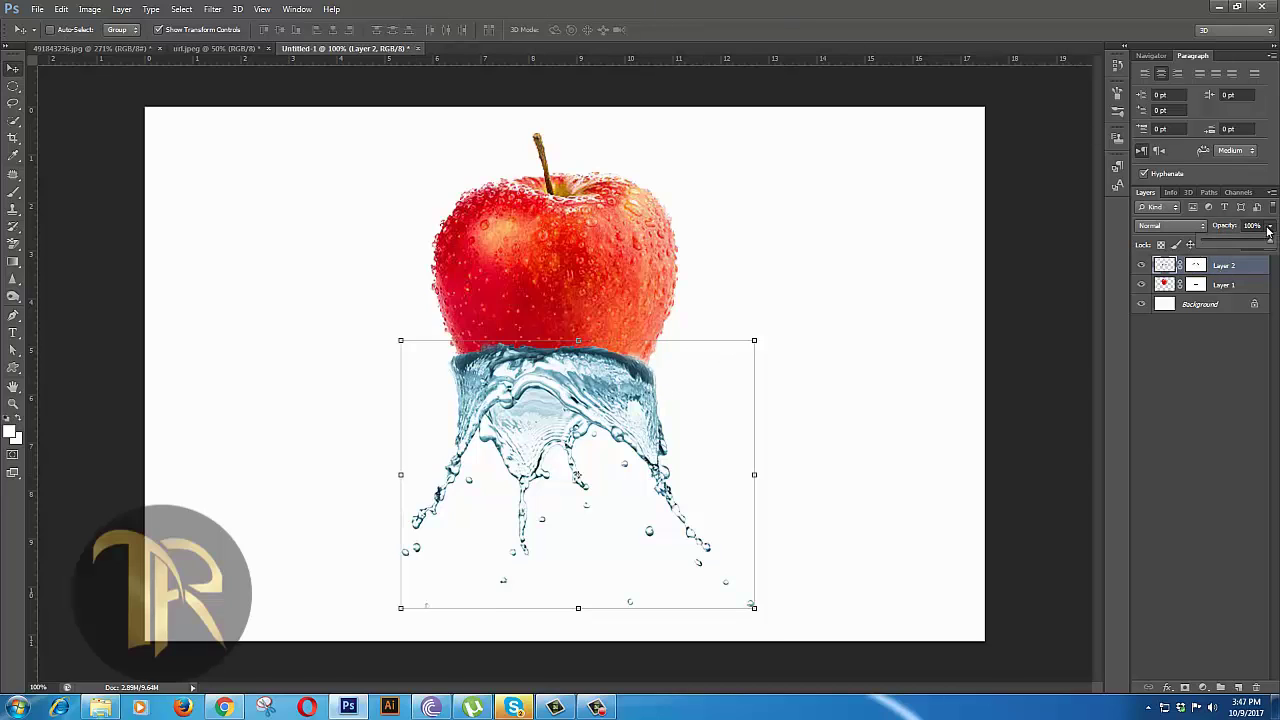
left_click_drag(1267, 244, 1256, 247)
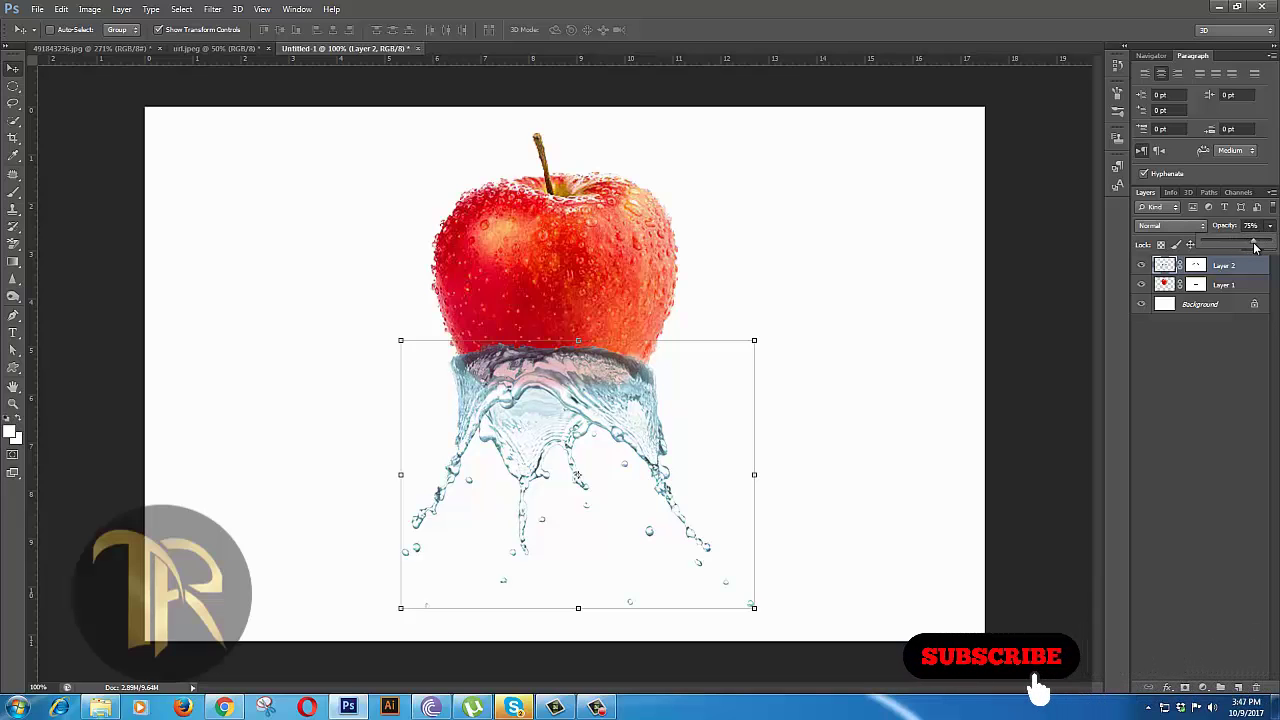
left_click(1172, 264, "ctrl")
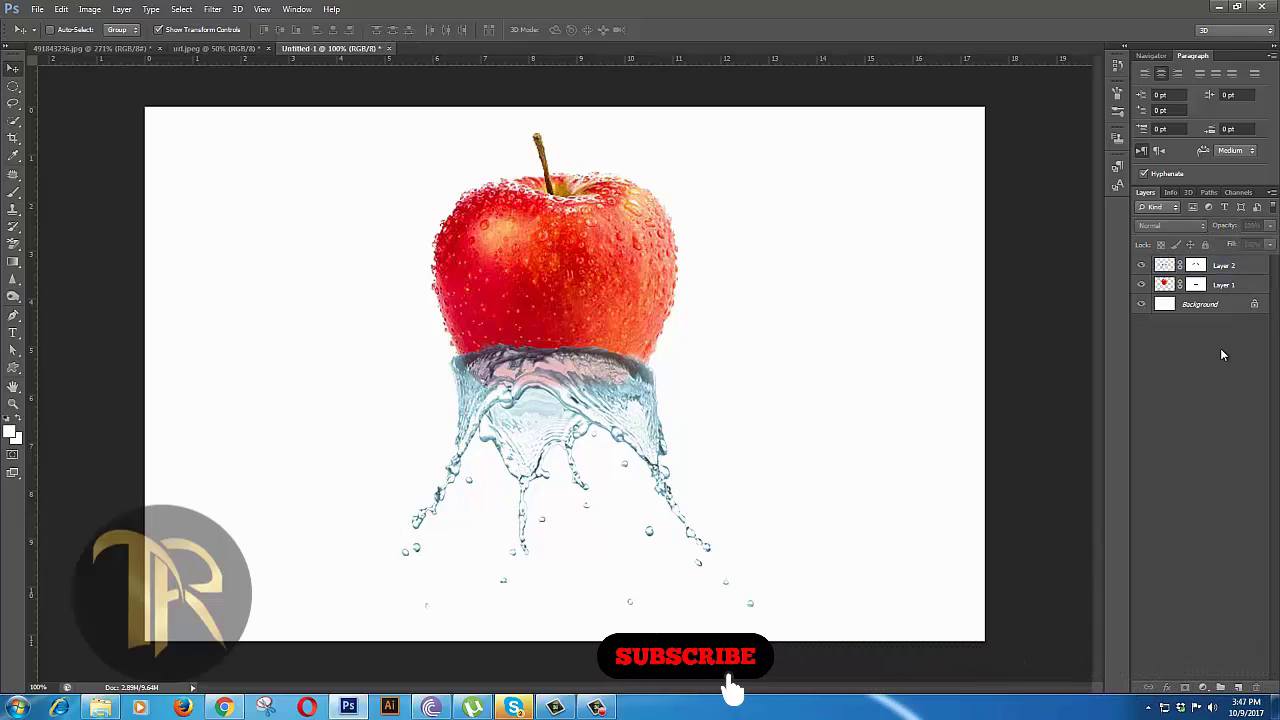
left_click(1172, 264)
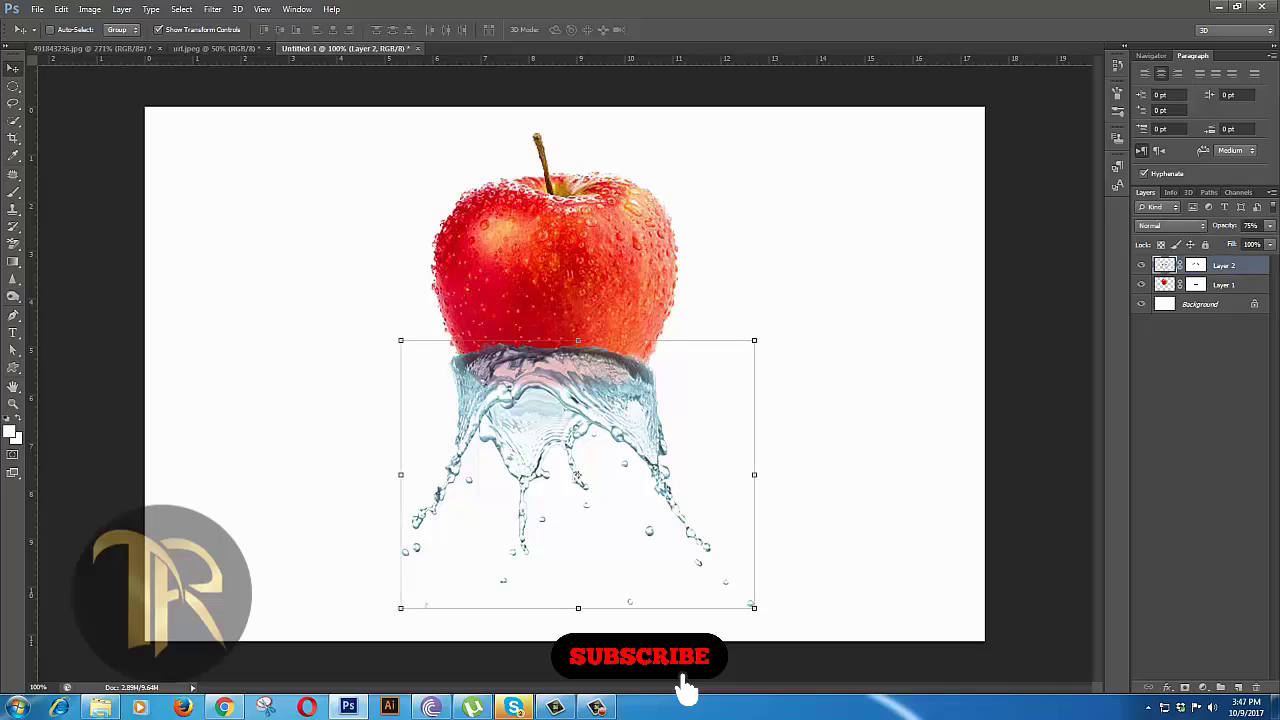
left_click(1226, 358)
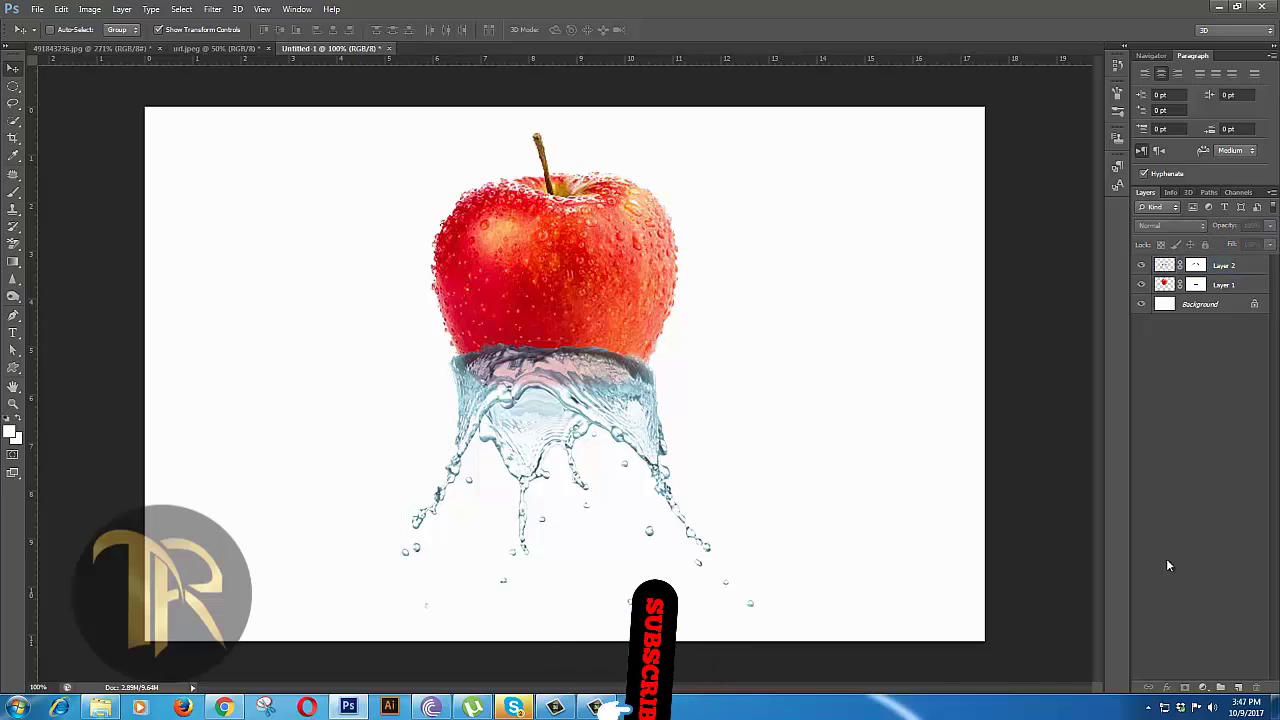
Step: Add a Hue/Saturation adjustment clipped to Layer 2 and start shifting hue, saturation and lightness
left_click(1203, 687)
left_click(1196, 526)
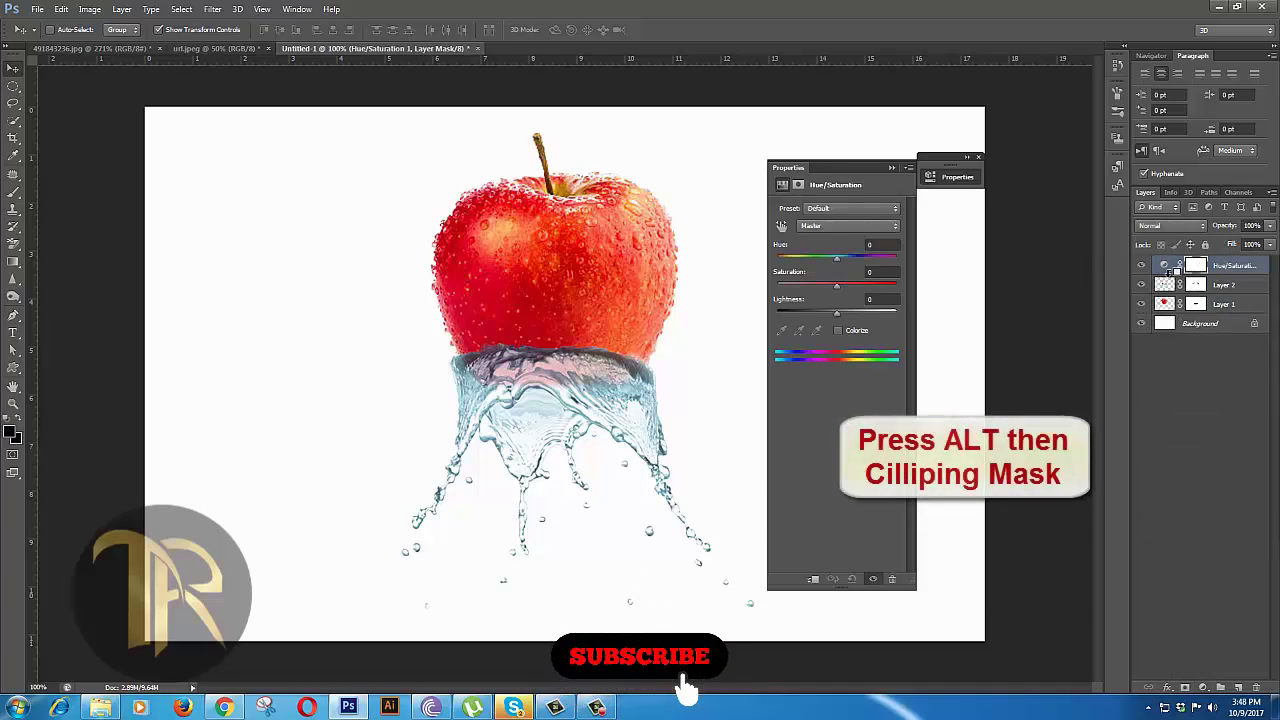
left_click(1168, 272, "alt")
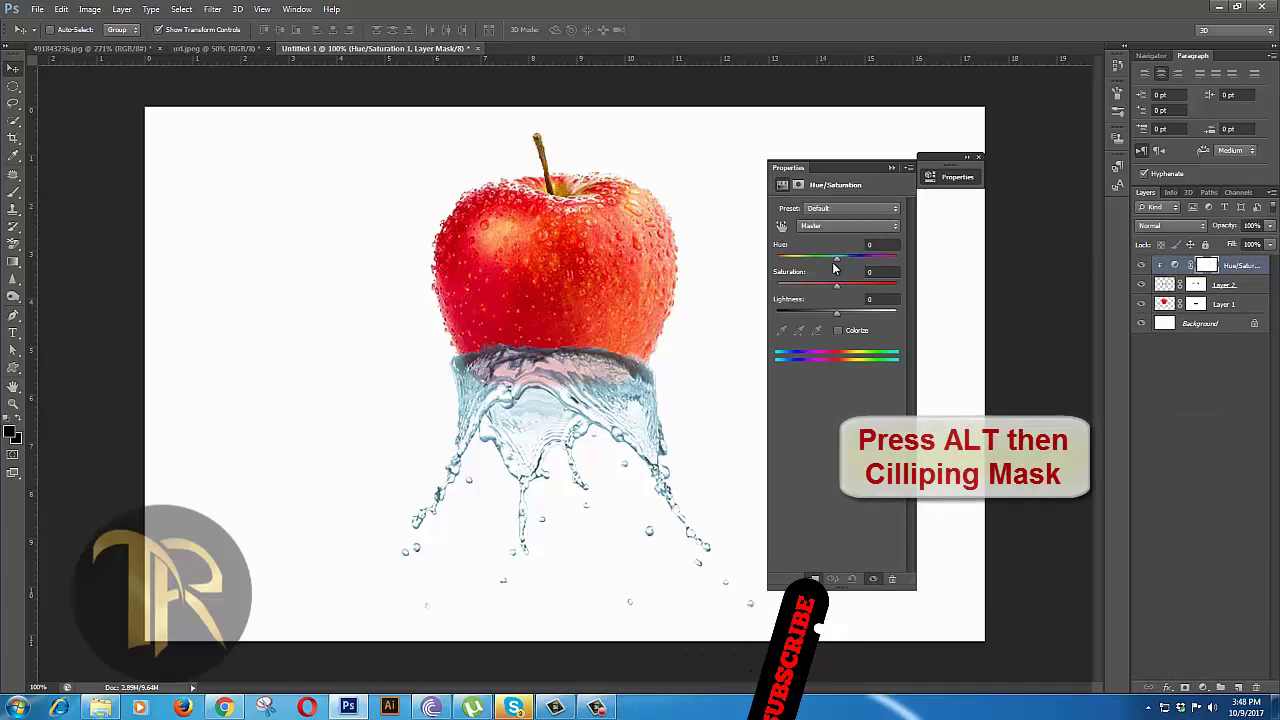
left_click_drag(837, 259, 893, 265)
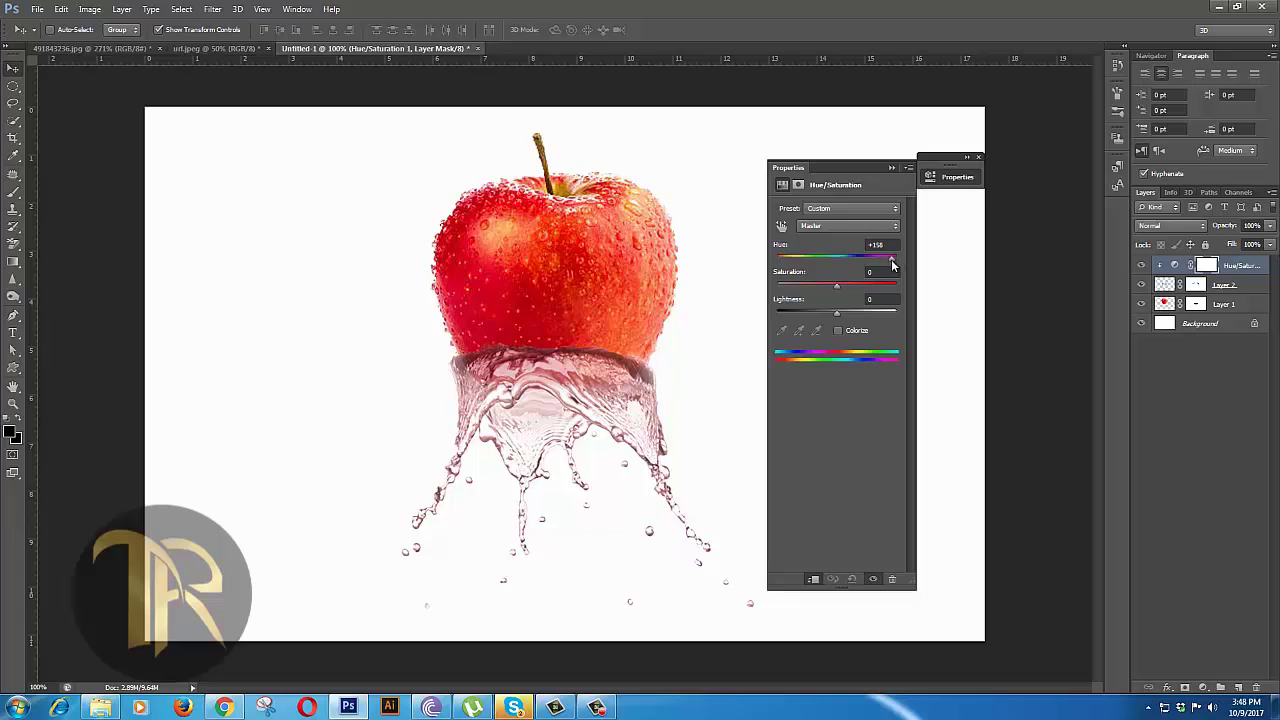
left_click_drag(893, 265, 882, 290)
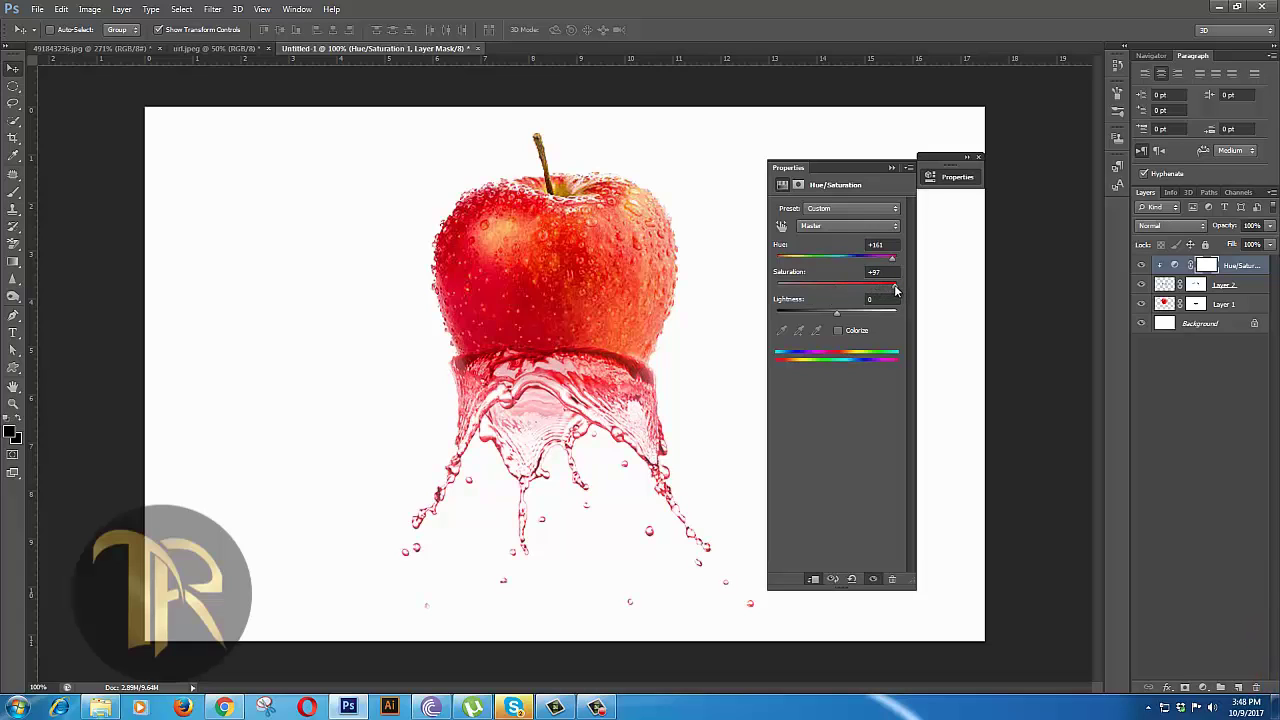
left_click_drag(890, 289, 877, 289)
left_click_drag(837, 312, 813, 318)
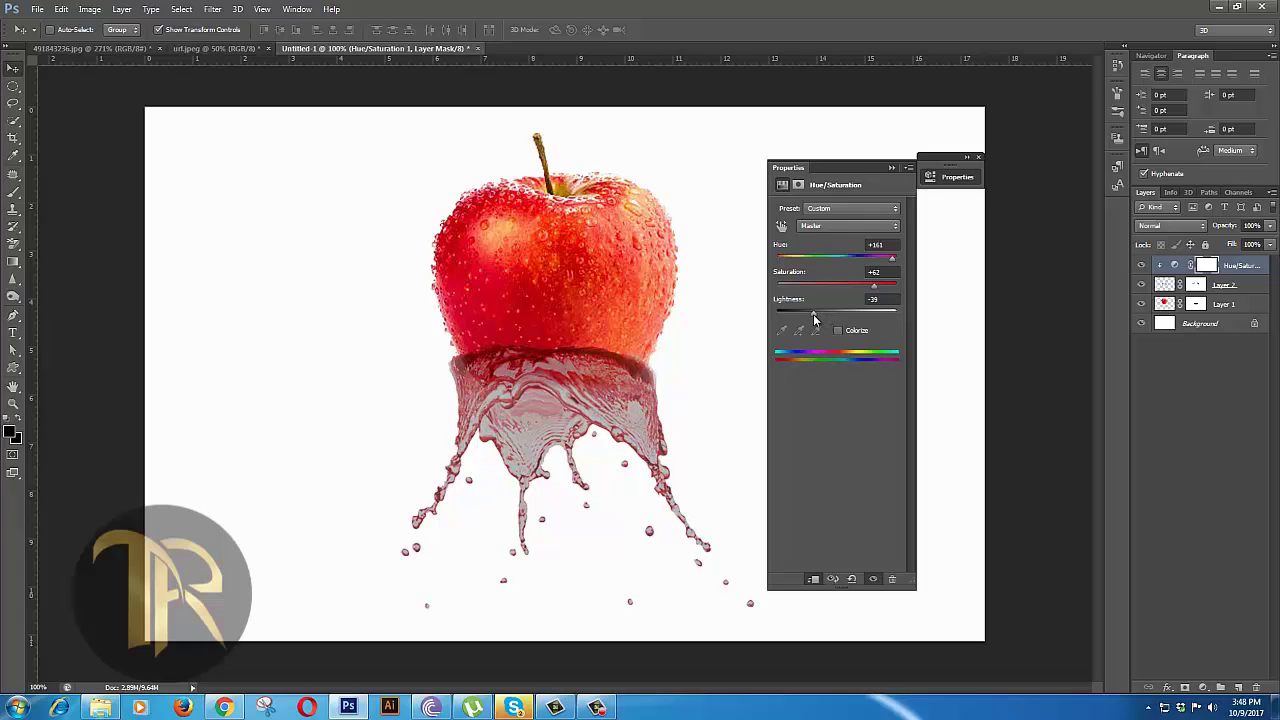
Step: Fine-tune the splash to Hue +175, Saturation +98, Lightness -10
mouse_move(815, 318)
left_mouse_down()
mouse_move(857, 322)
mouse_move(834, 322)
left_mouse_up()
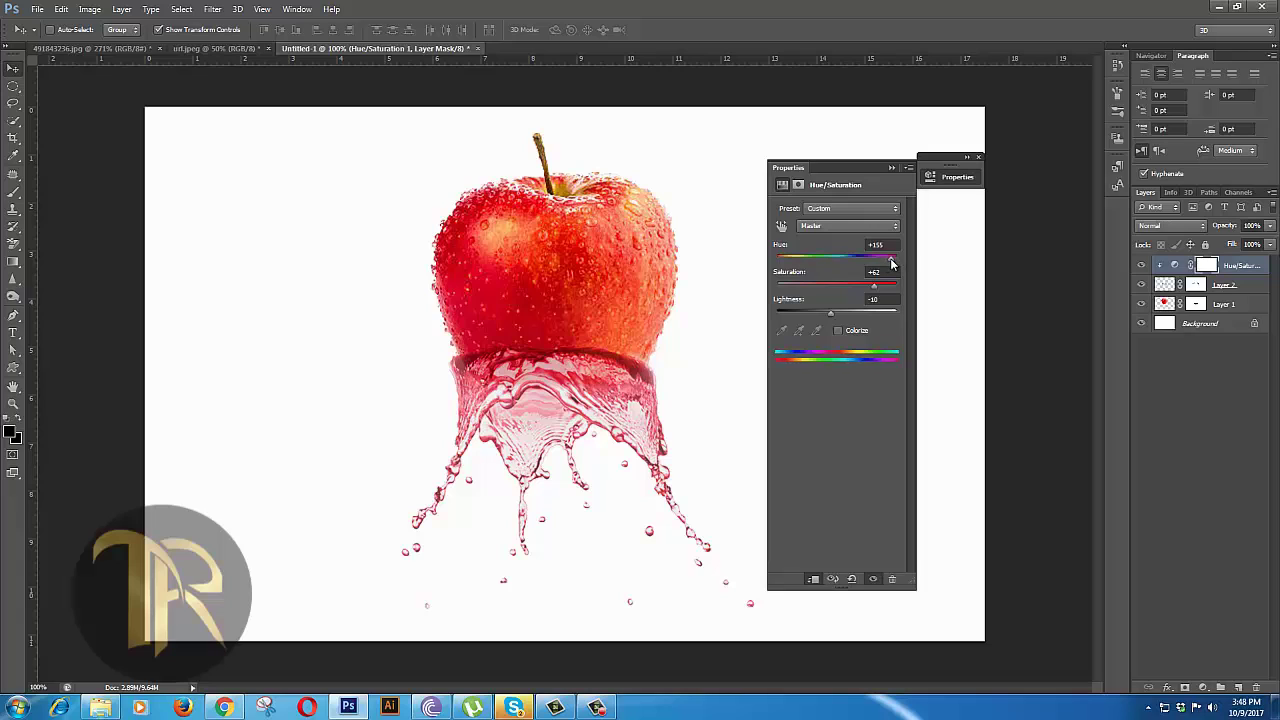
left_click_drag(884, 262, 893, 264)
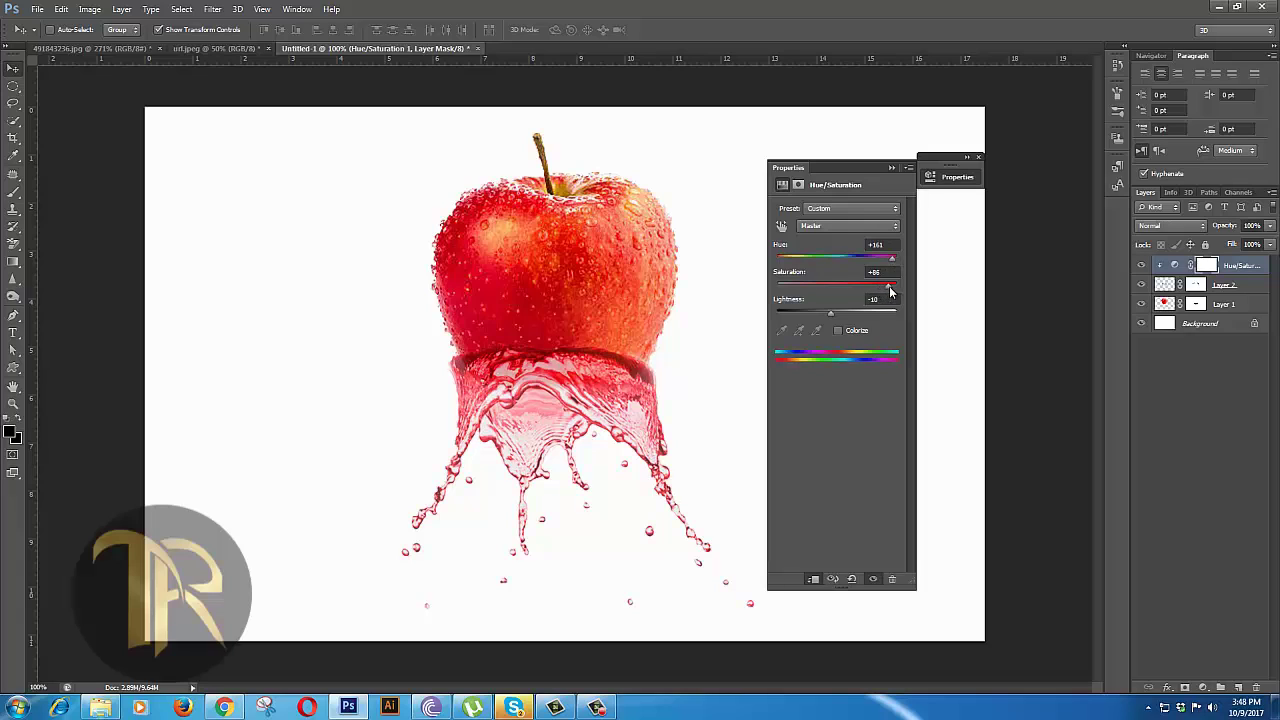
mouse_move(899, 290)
left_mouse_down()
mouse_move(860, 290)
mouse_move(893, 292)
left_mouse_up()
left_click_drag(895, 261, 899, 263)
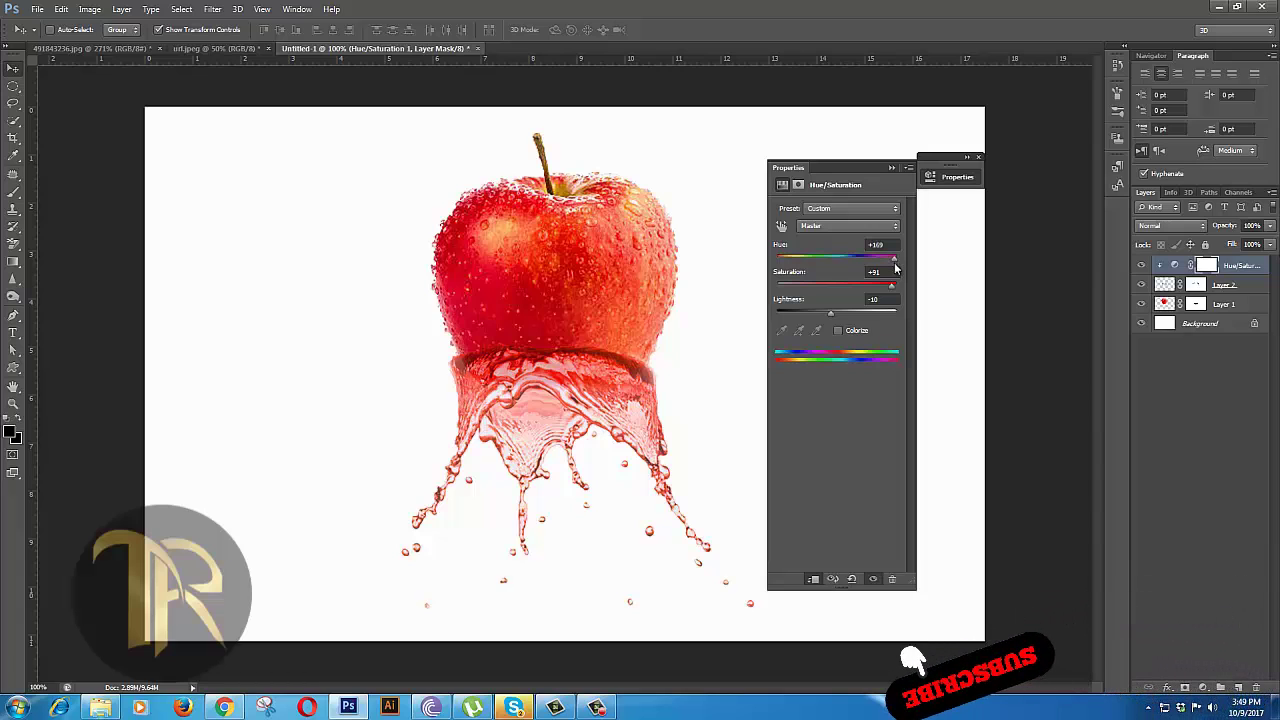
left_click_drag(891, 286, 896, 289)
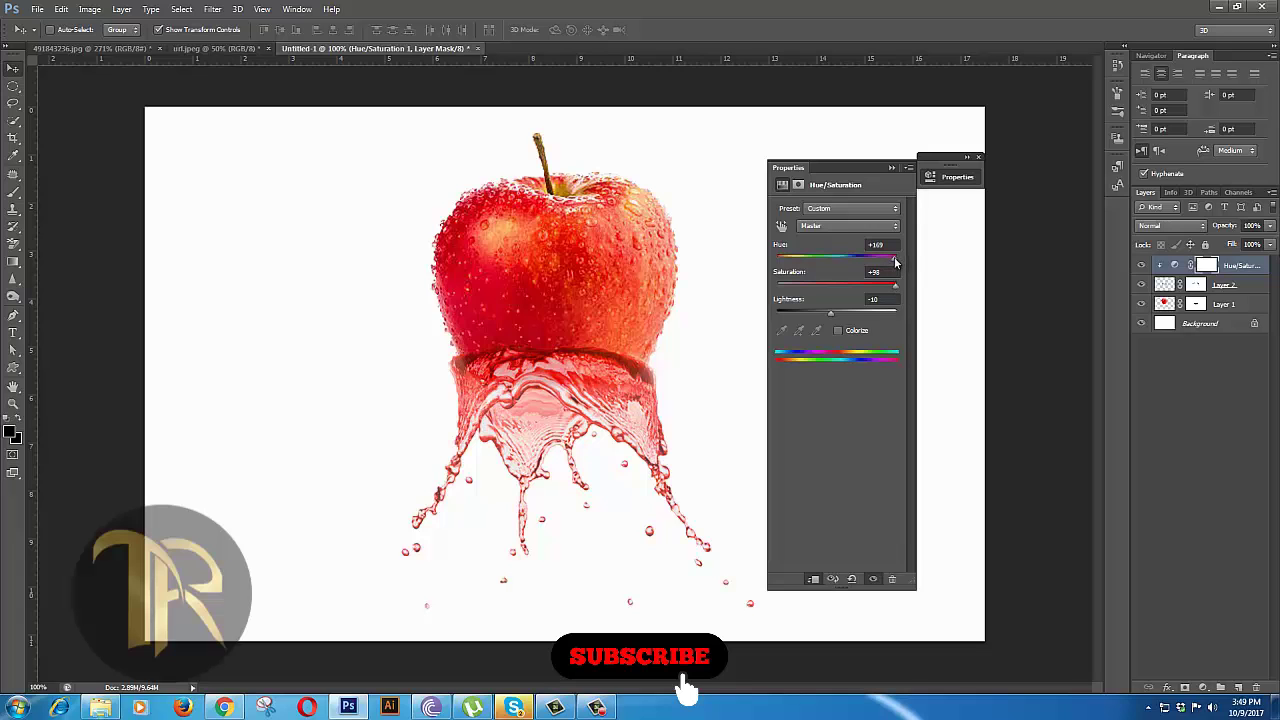
left_click_drag(894, 257, 896, 268)
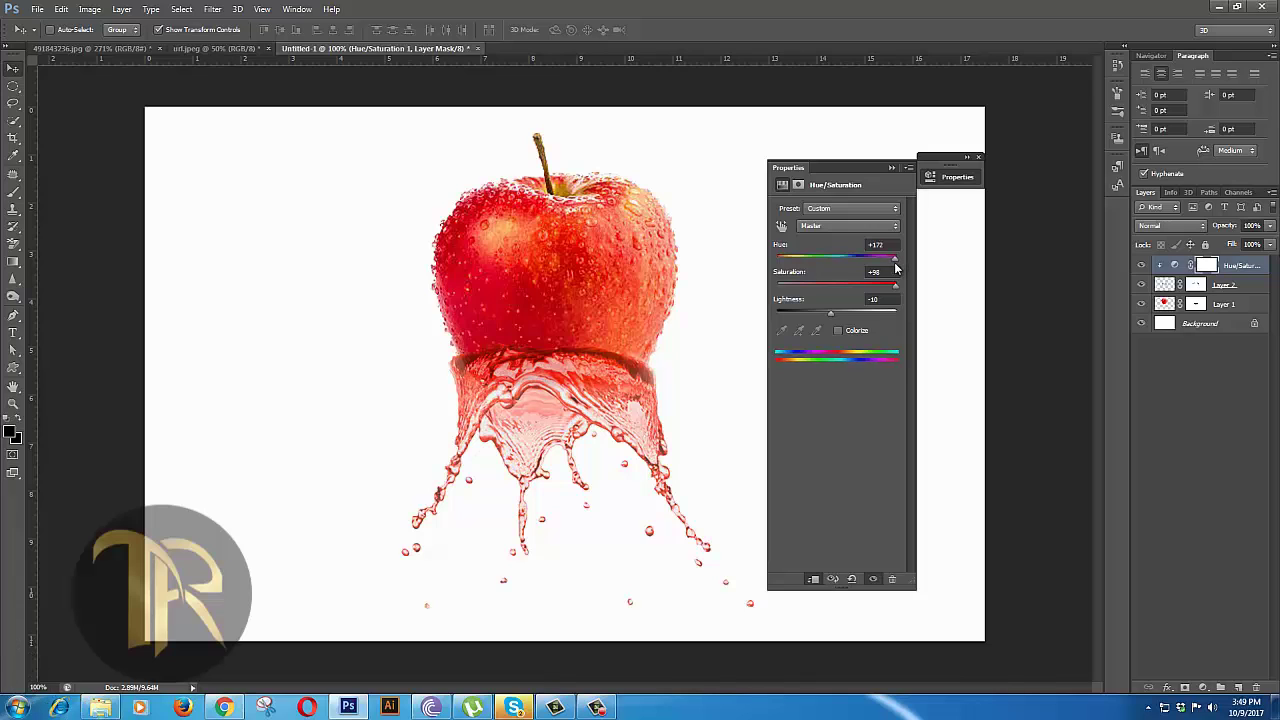
left_click_drag(895, 267, 895, 268)
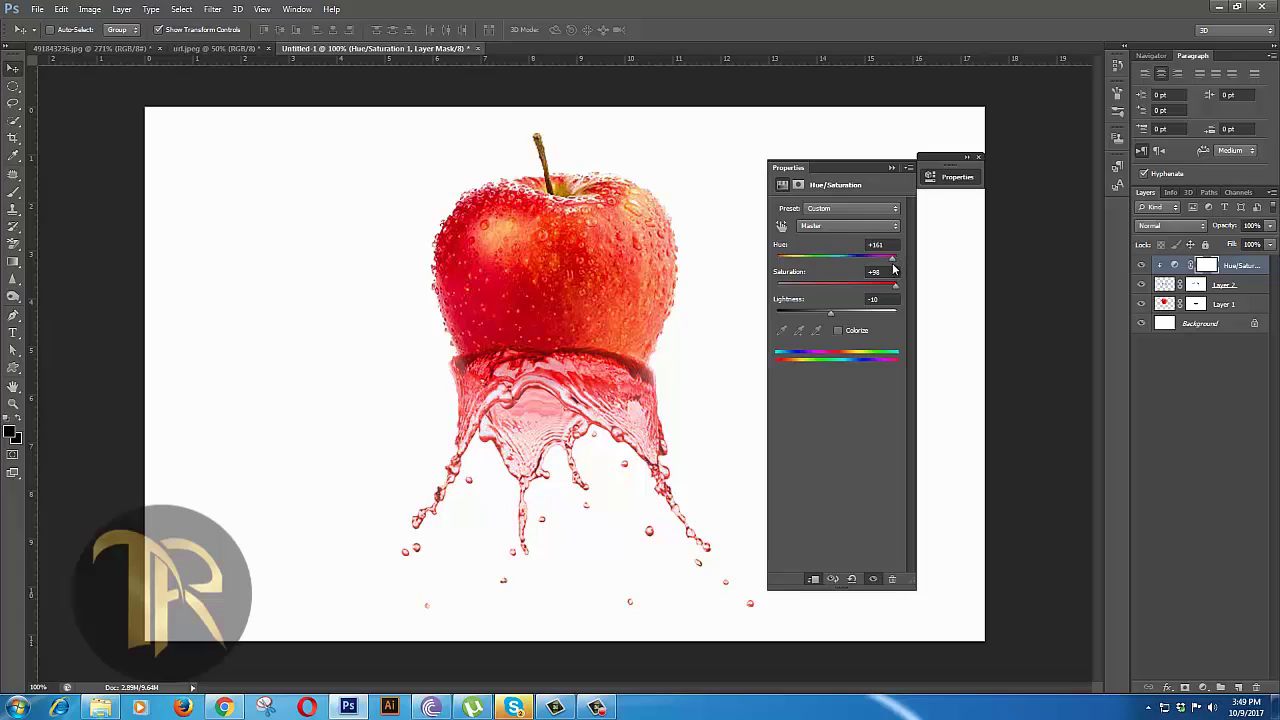
left_click_drag(896, 268, 897, 268)
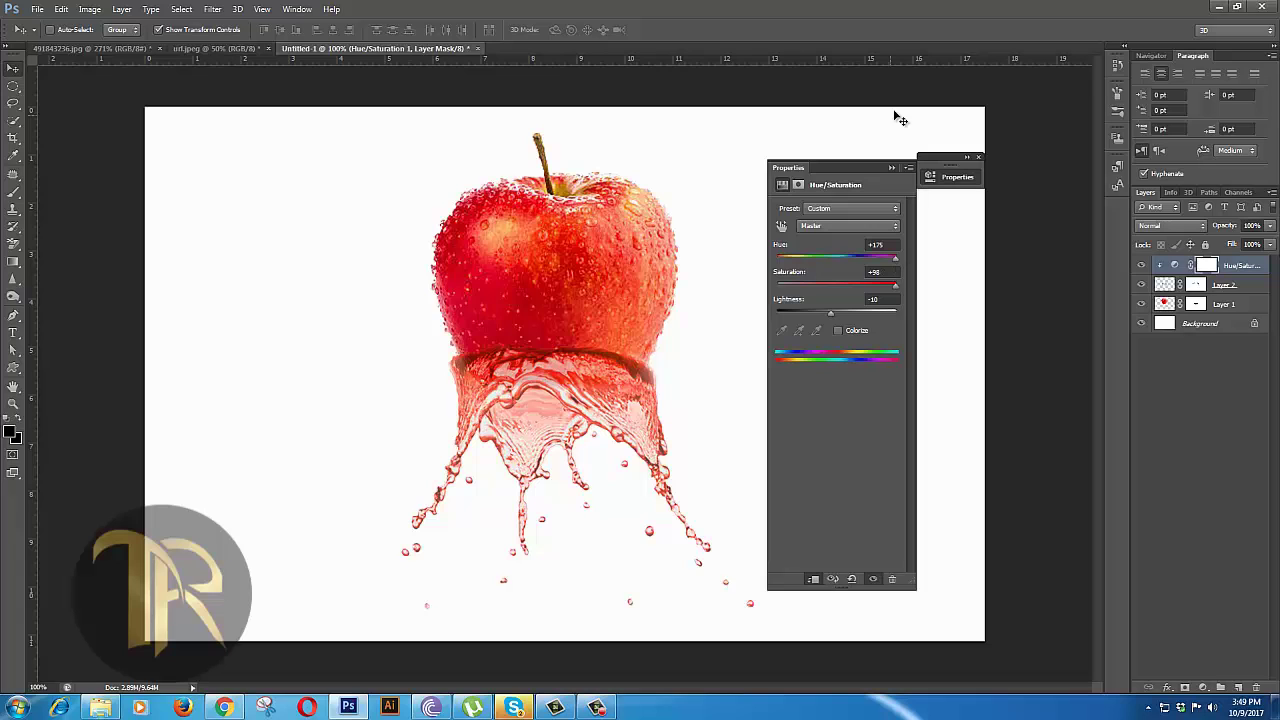
left_click(892, 168)
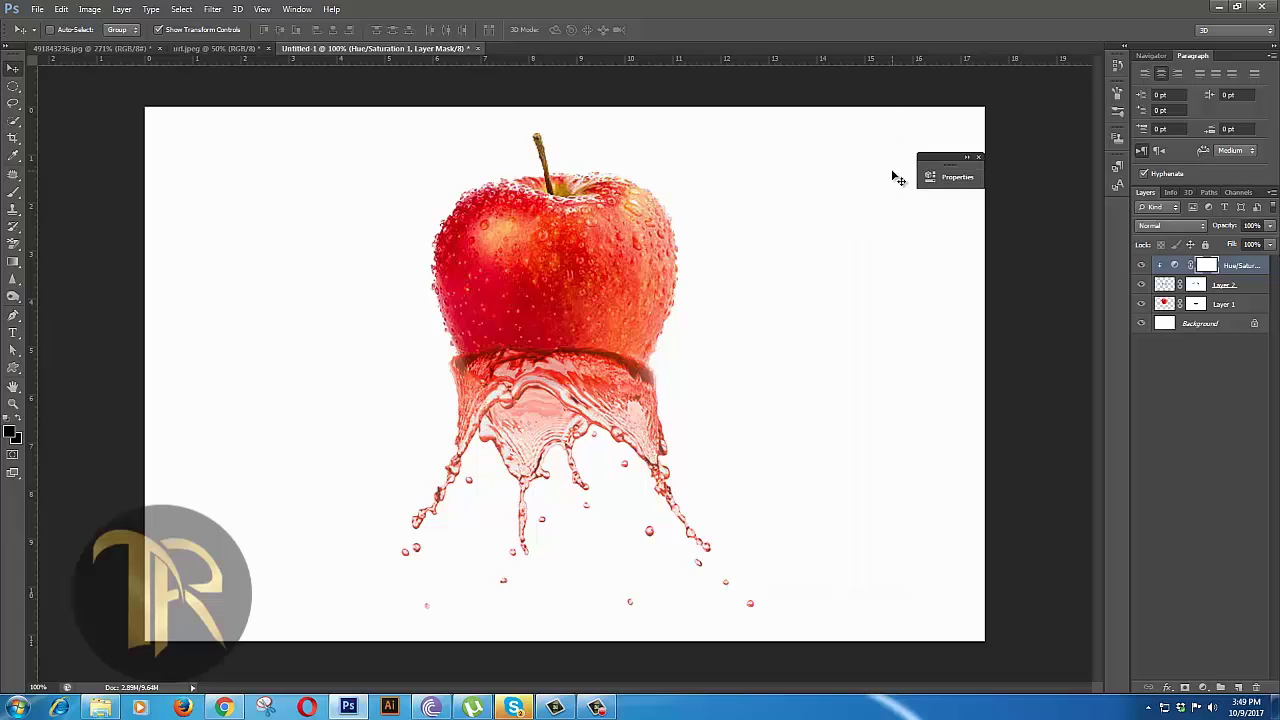
Step: Scale the red splash and its adjustment to about 114%, nudging it up and right
left_click(1178, 288)
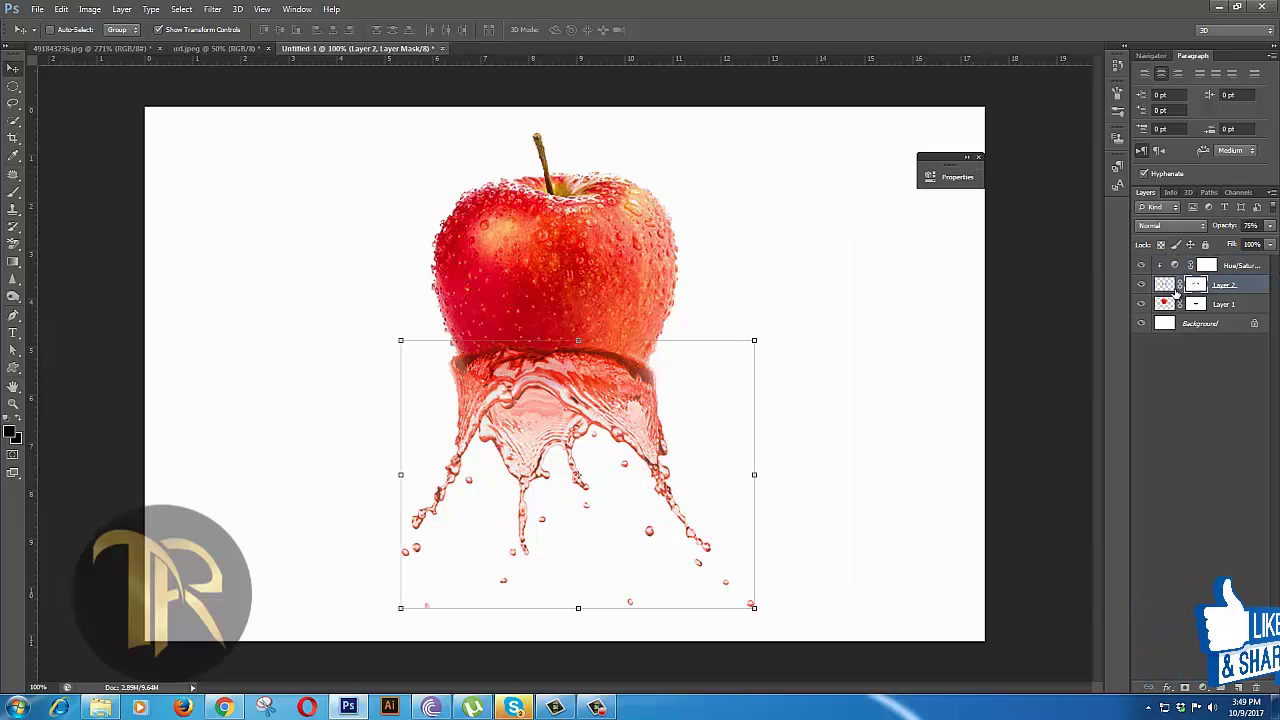
left_click(1228, 268, "shift")
left_click_drag(754, 340, 779, 321)
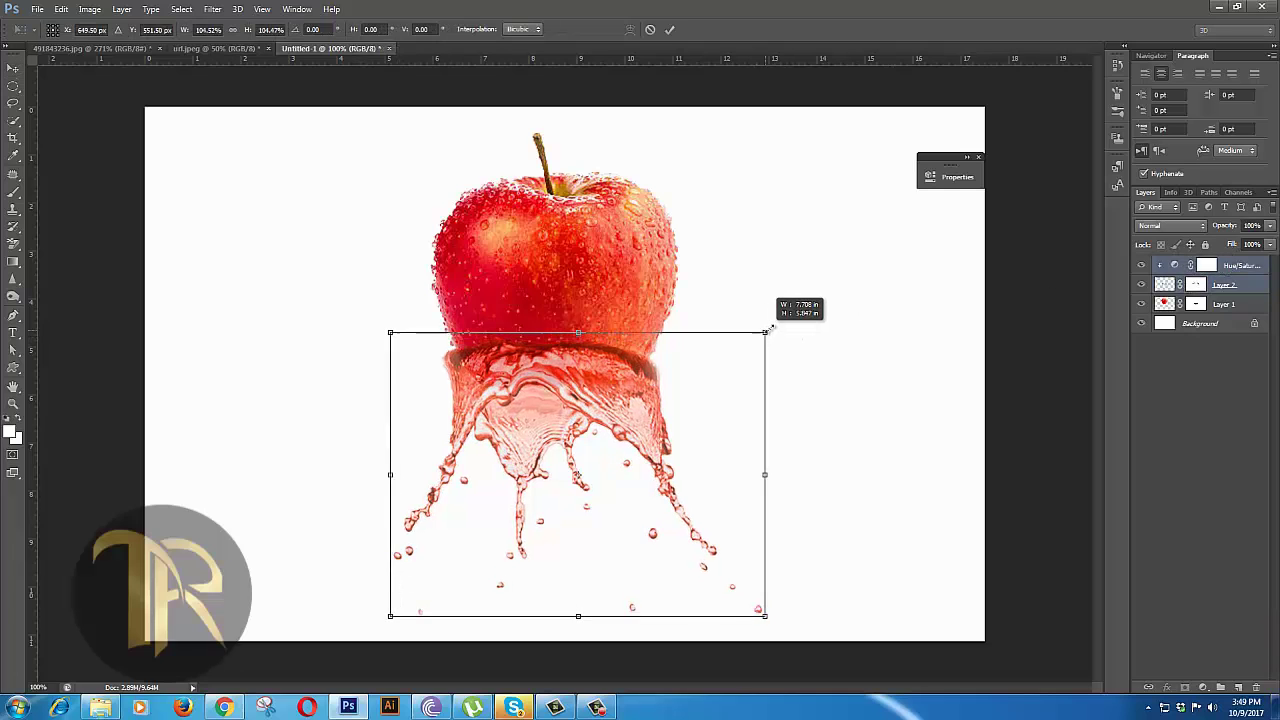
left_click_drag(697, 362, 689, 356)
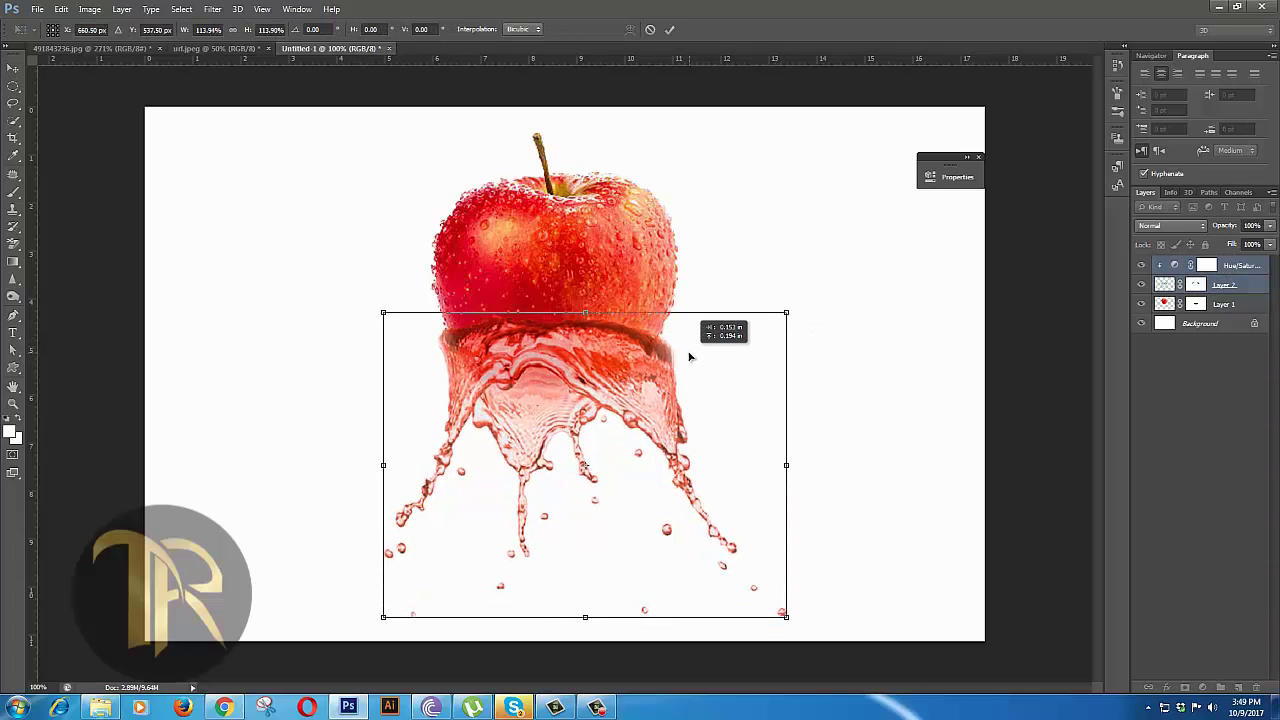
left_click(669, 29)
left_click(1197, 284)
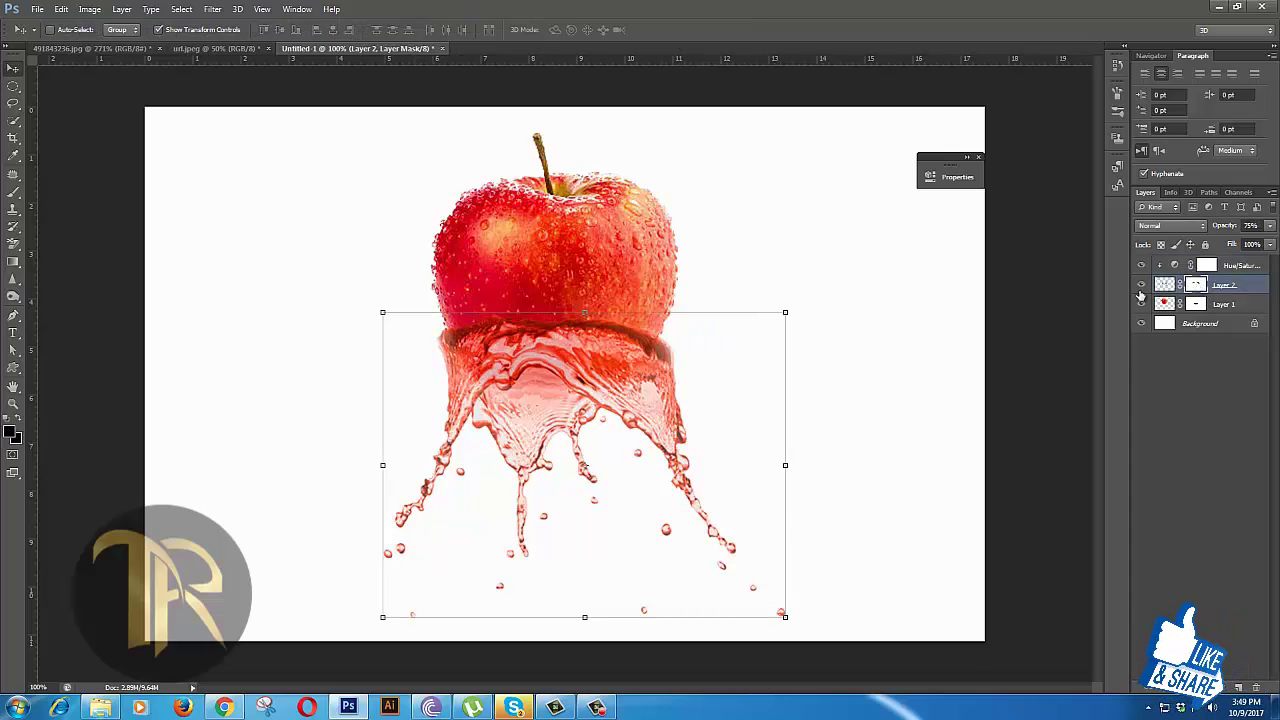
left_click(14, 193)
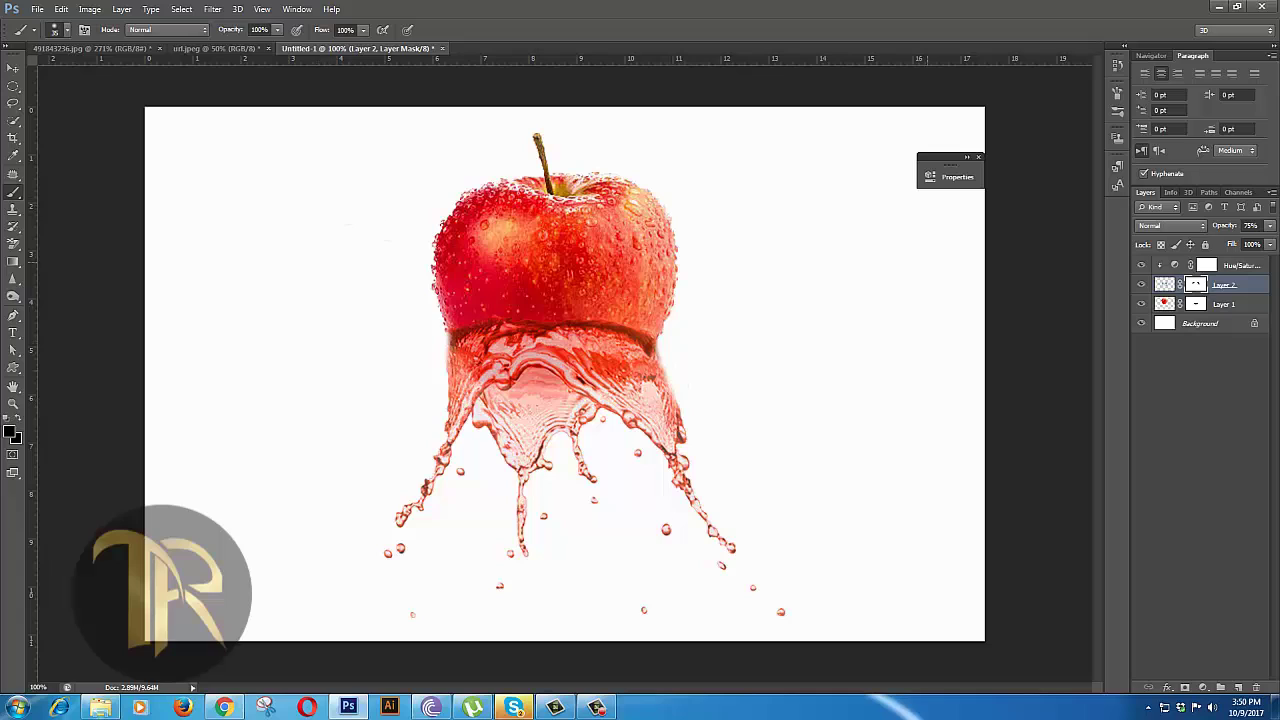
Step: Restore the splash layer's opacity to 100% and re-target Layer 2's mask
left_click(1165, 284)
left_click_drag(1270, 225, 1272, 243)
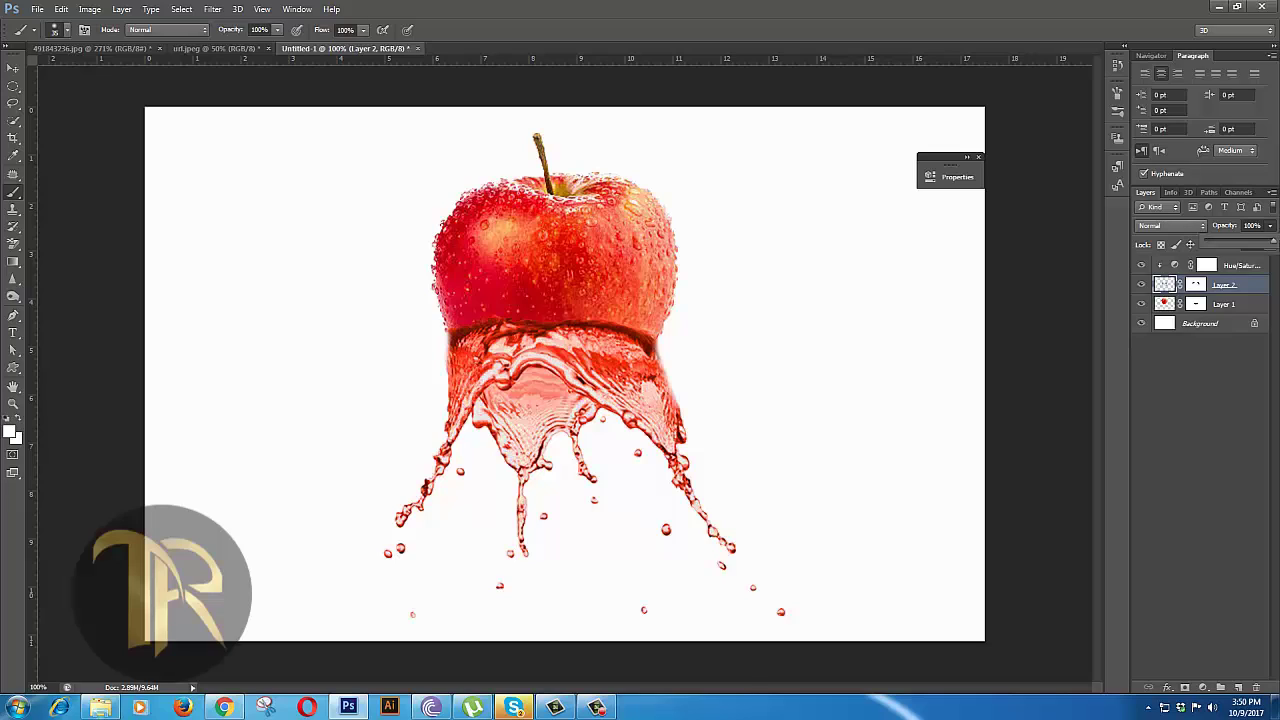
left_click(1196, 285)
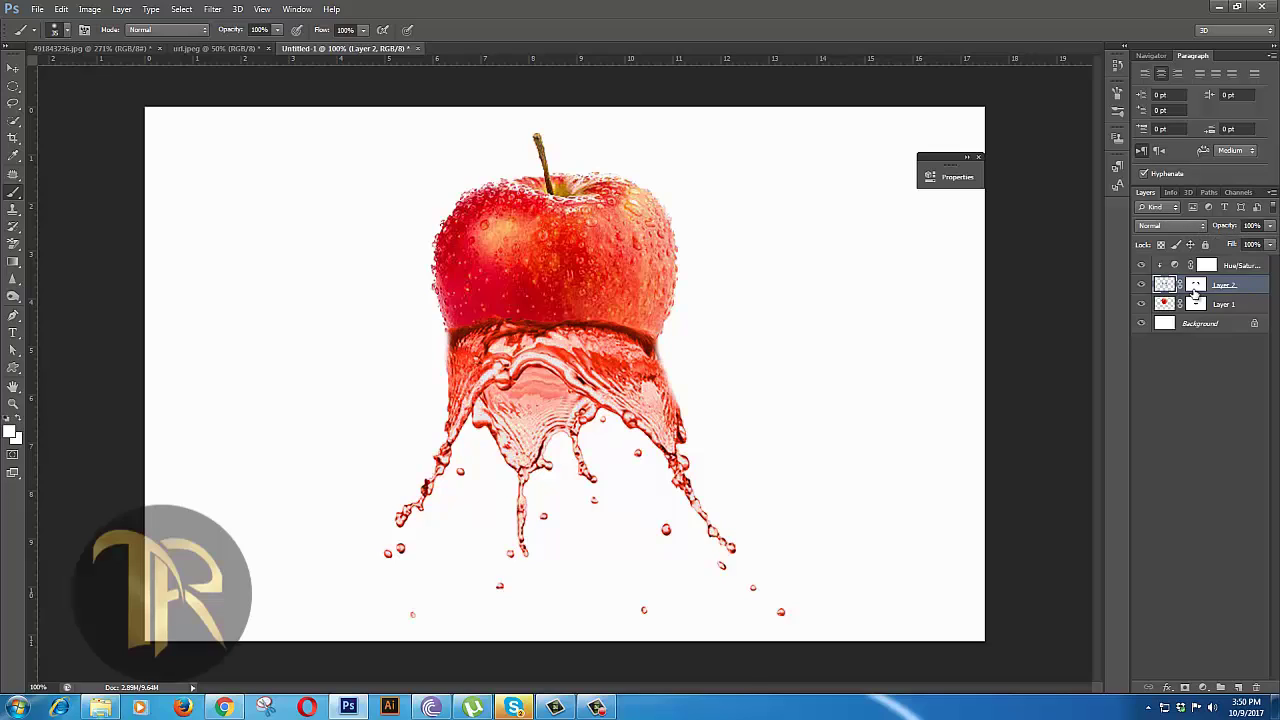
Step: Brush along the apple's bottom edge on the mask so it fades into the splash crown
left_click(278, 31)
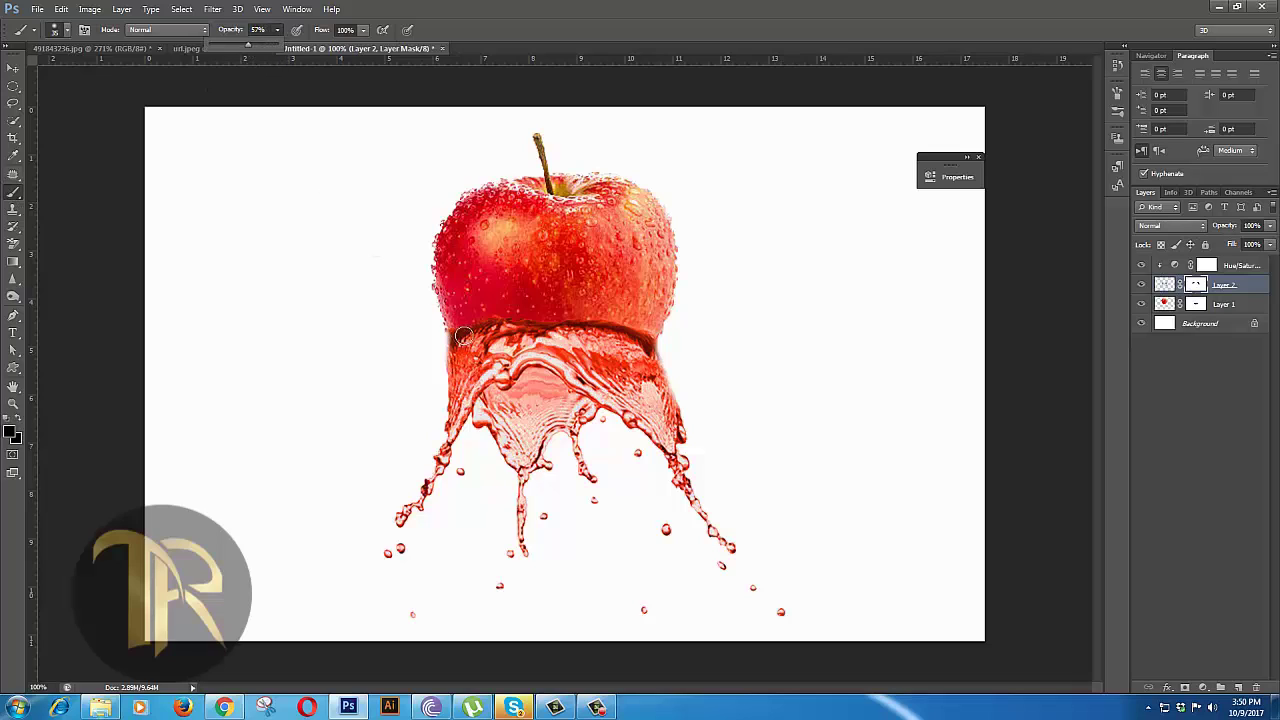
mouse_move(463, 336)
left_mouse_down()
mouse_move(632, 337)
mouse_move(481, 340)
mouse_move(640, 358)
mouse_move(616, 342)
mouse_move(494, 345)
left_mouse_up()
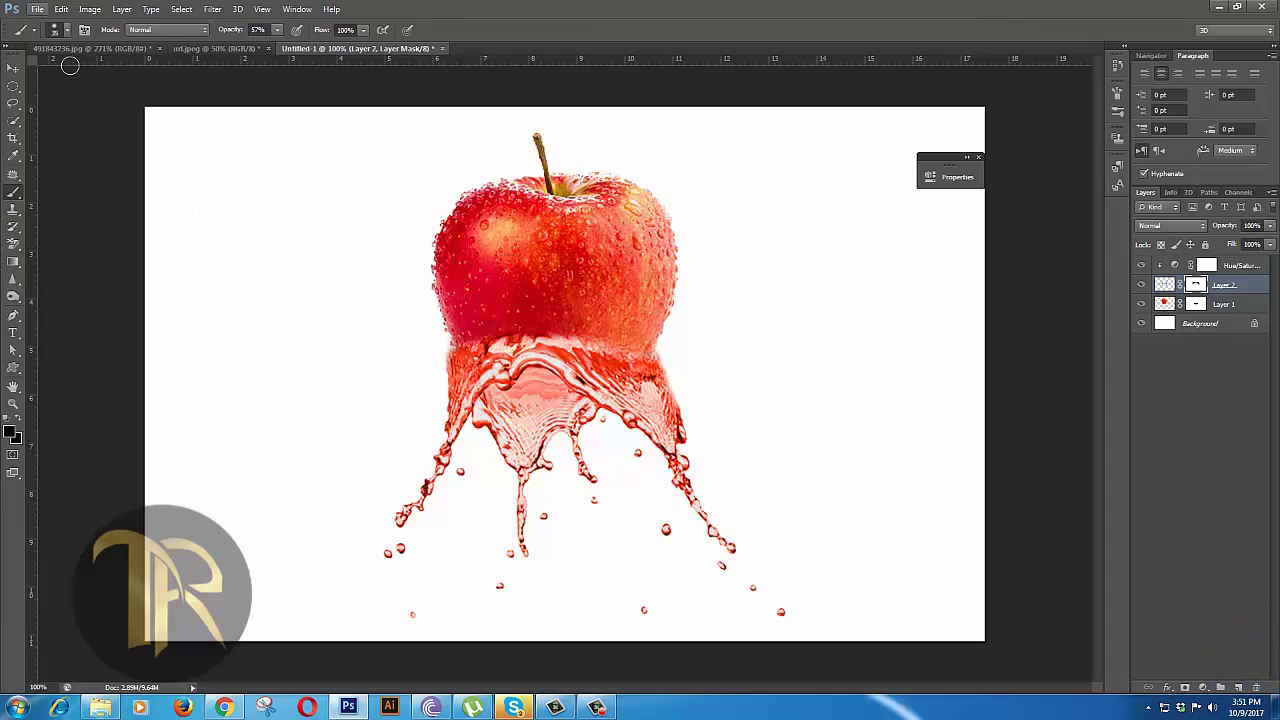
left_click(1220, 267)
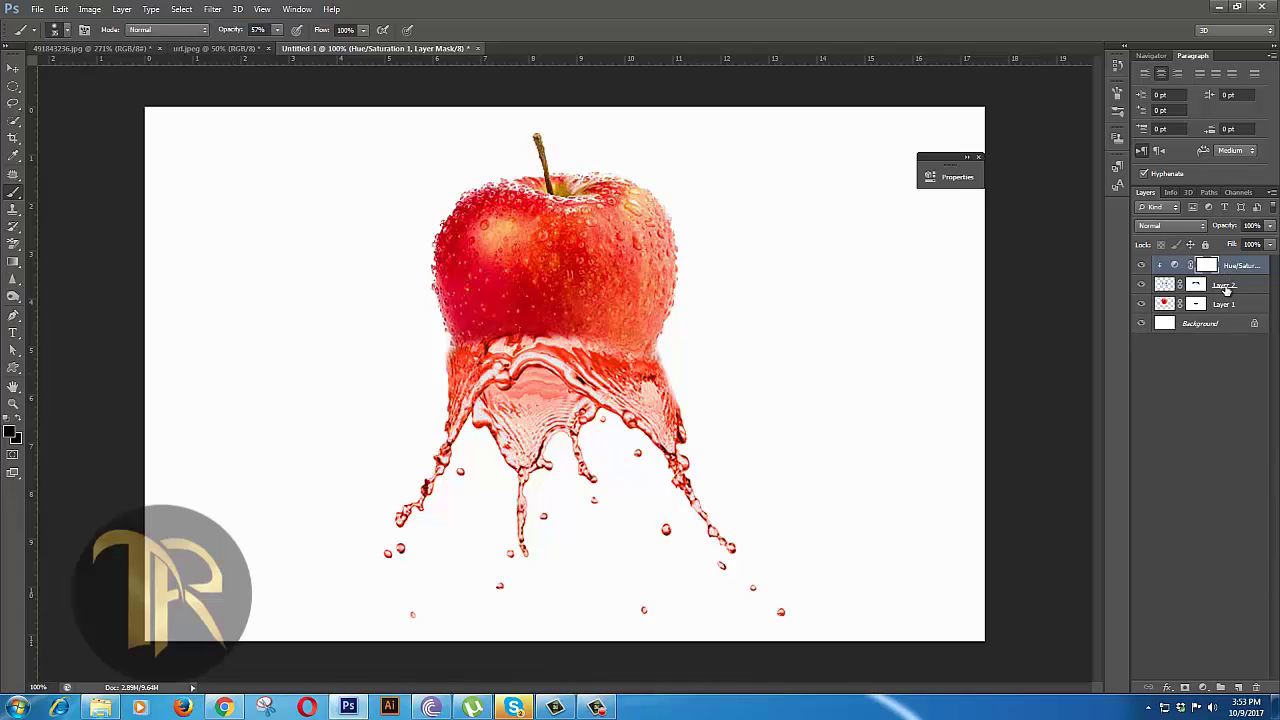
Step: Add a Hue/Saturation layer with Hue -123 to turn the apple and splash blue
left_click(1204, 688)
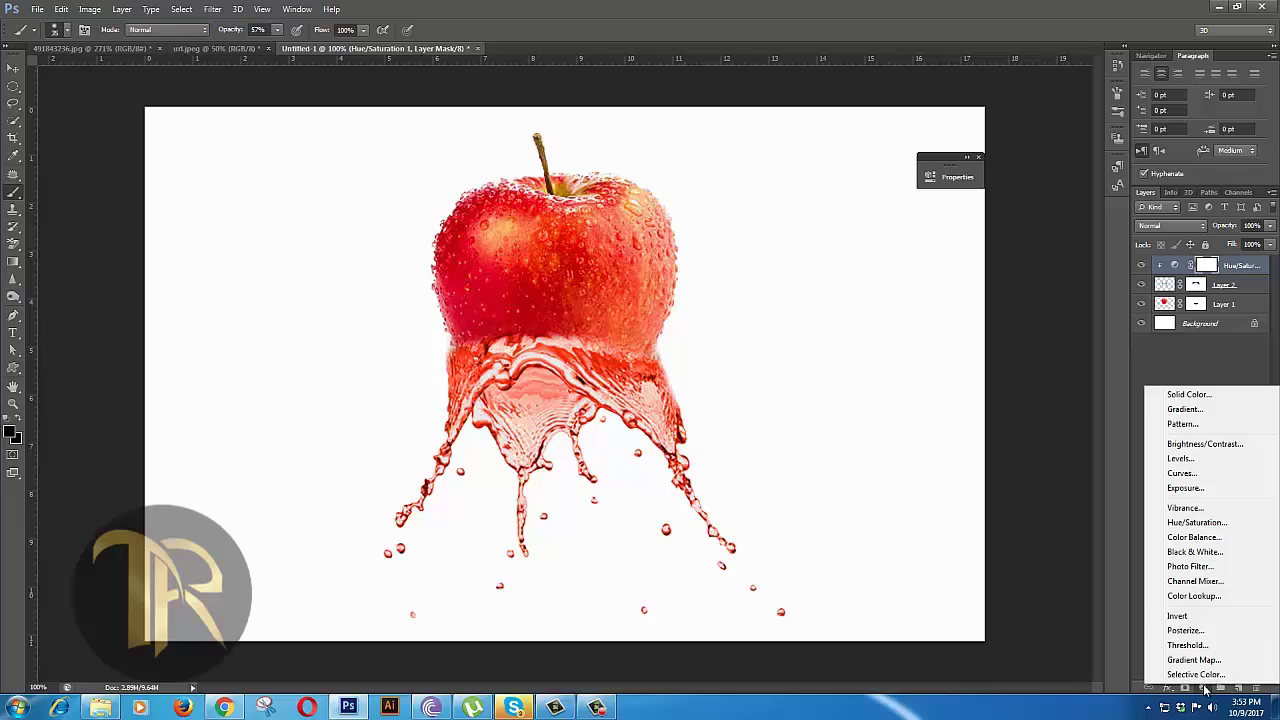
left_click(1206, 522)
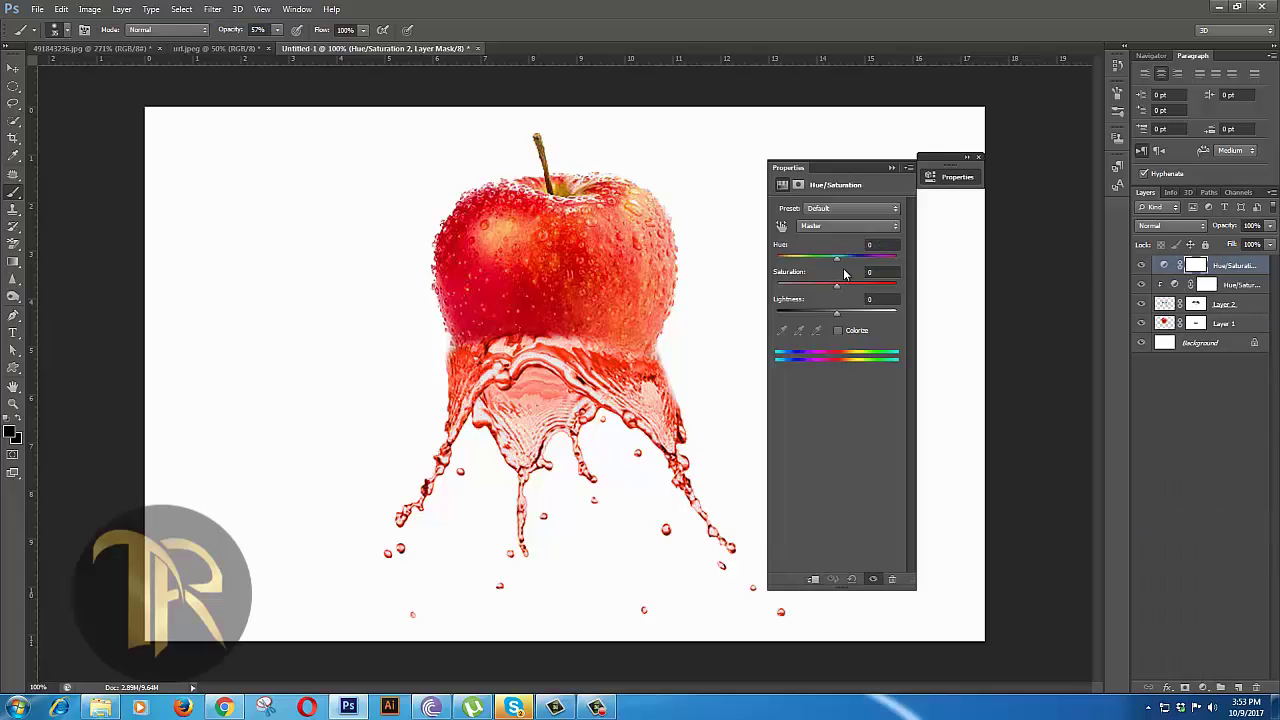
mouse_move(837, 265)
left_mouse_down()
mouse_move(775, 265)
mouse_move(899, 266)
mouse_move(779, 262)
mouse_move(793, 261)
left_mouse_up()
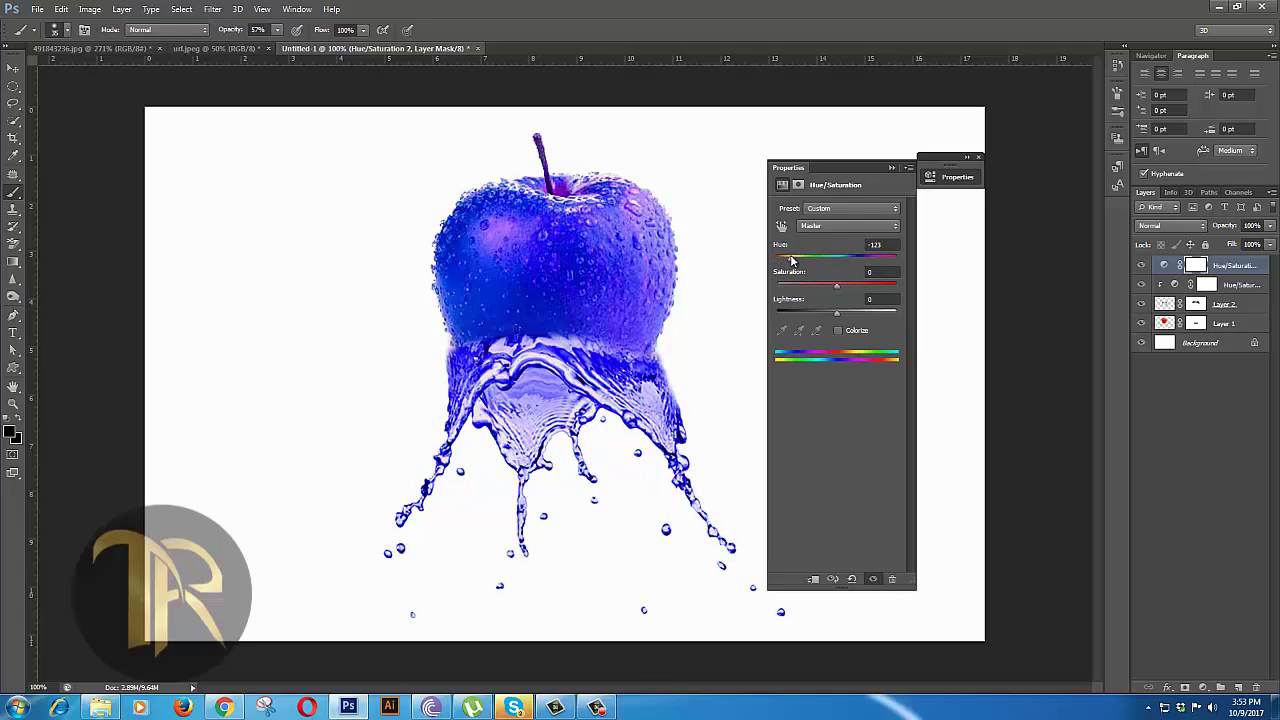
left_click(889, 168)
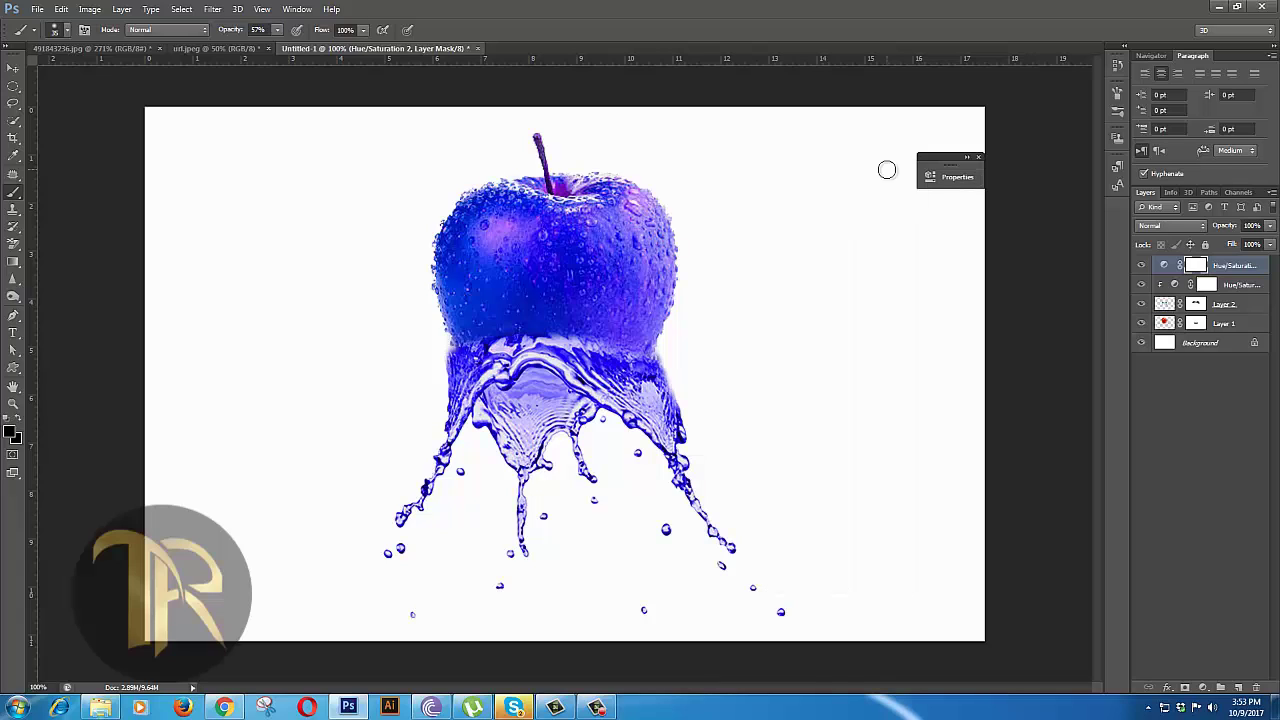
Step: Hide the blue variant layer and add a third Hue/Saturation layer
left_click(1141, 266)
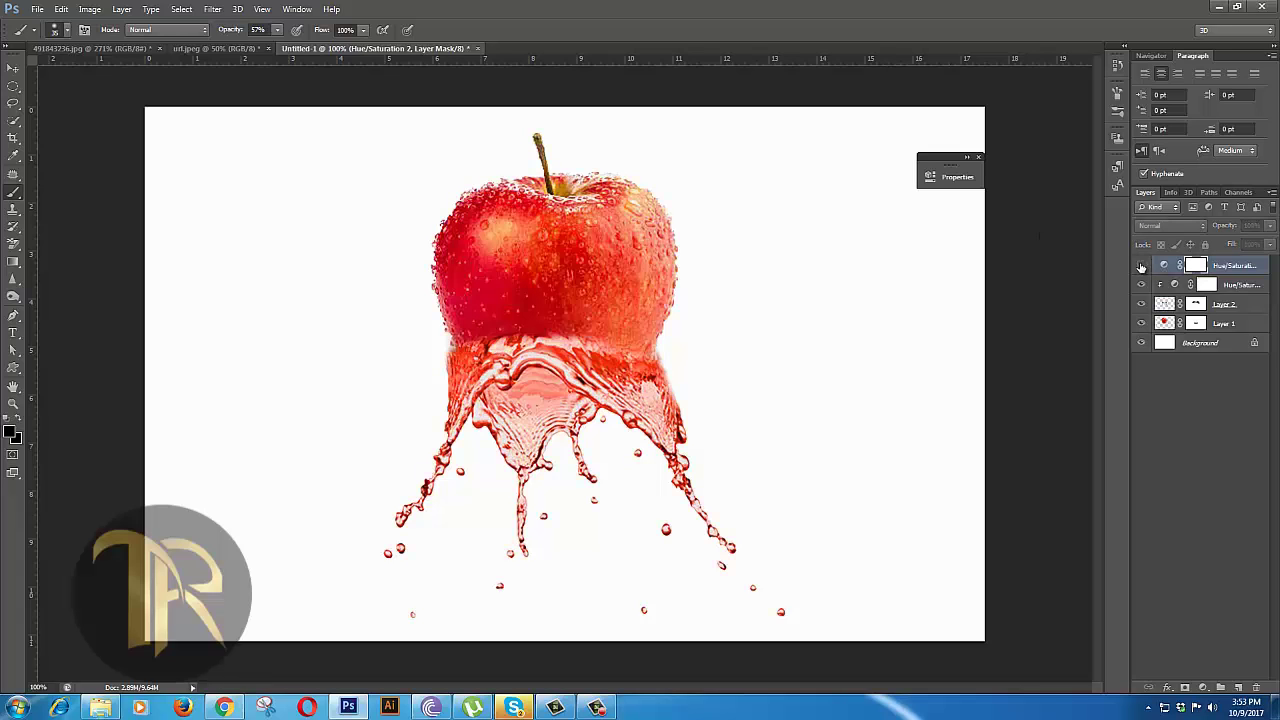
left_click(1203, 687)
left_click(1212, 526)
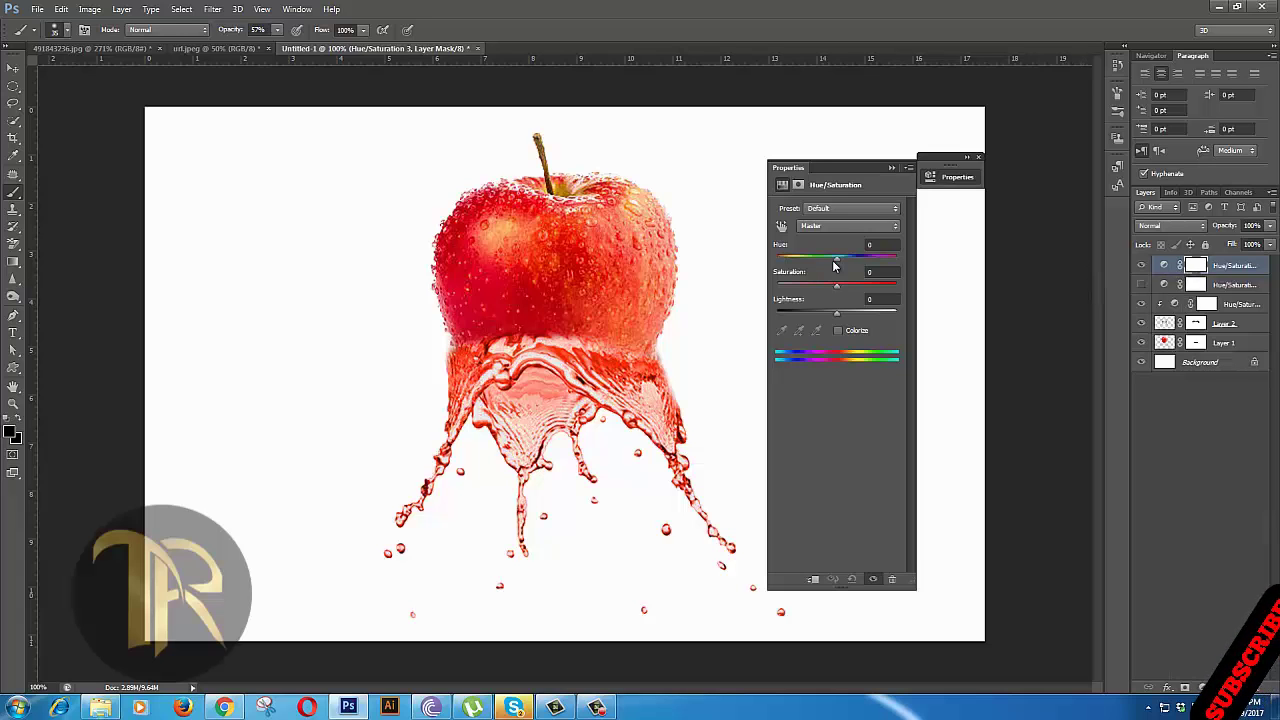
Step: Set Hue/Saturation 3 to Hue +95 for a green variant and hide it
mouse_move(837, 258)
left_mouse_down()
mouse_move(880, 270)
mouse_move(800, 266)
mouse_move(896, 260)
mouse_move(888, 288)
mouse_move(840, 288)
mouse_move(880, 263)
mouse_move(848, 263)
mouse_move(877, 266)
left_mouse_up()
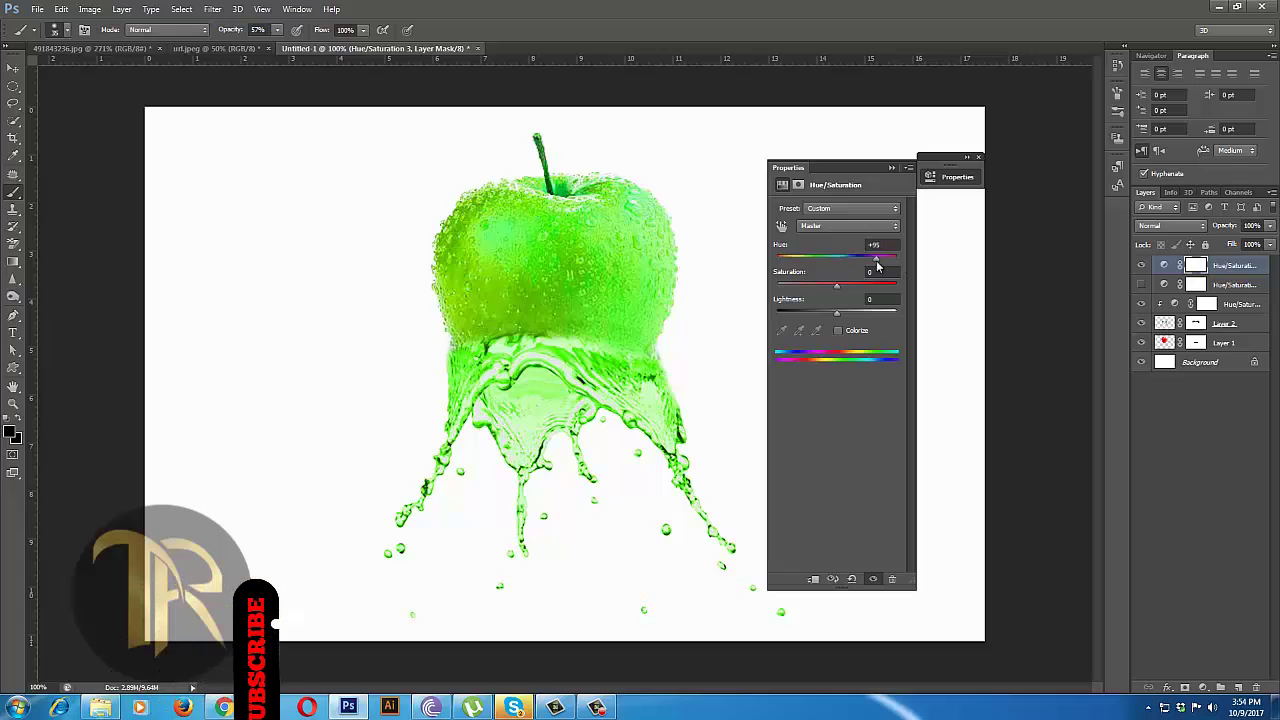
left_click(891, 168)
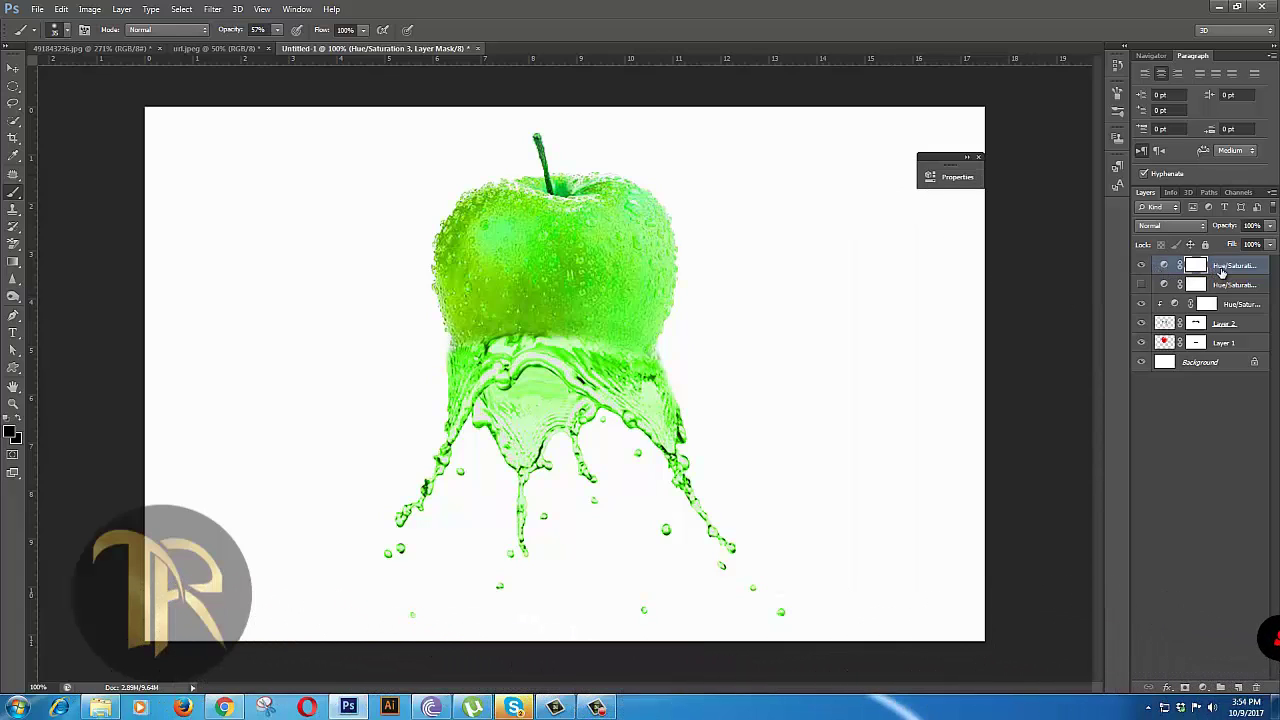
left_click(1141, 264)
Step: Add Hue/Saturation 4 with Hue -38 for a pink variant and hide it
left_click(1203, 688)
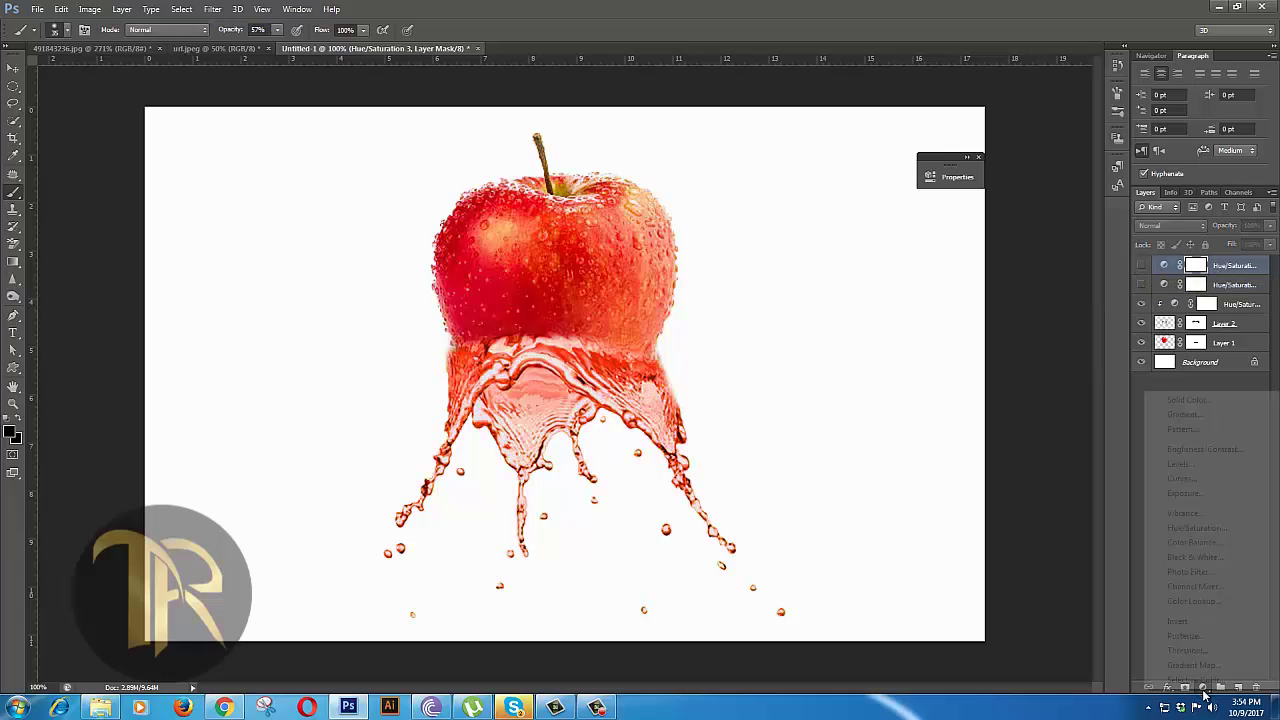
left_click(1197, 528)
left_click_drag(818, 264, 816, 260)
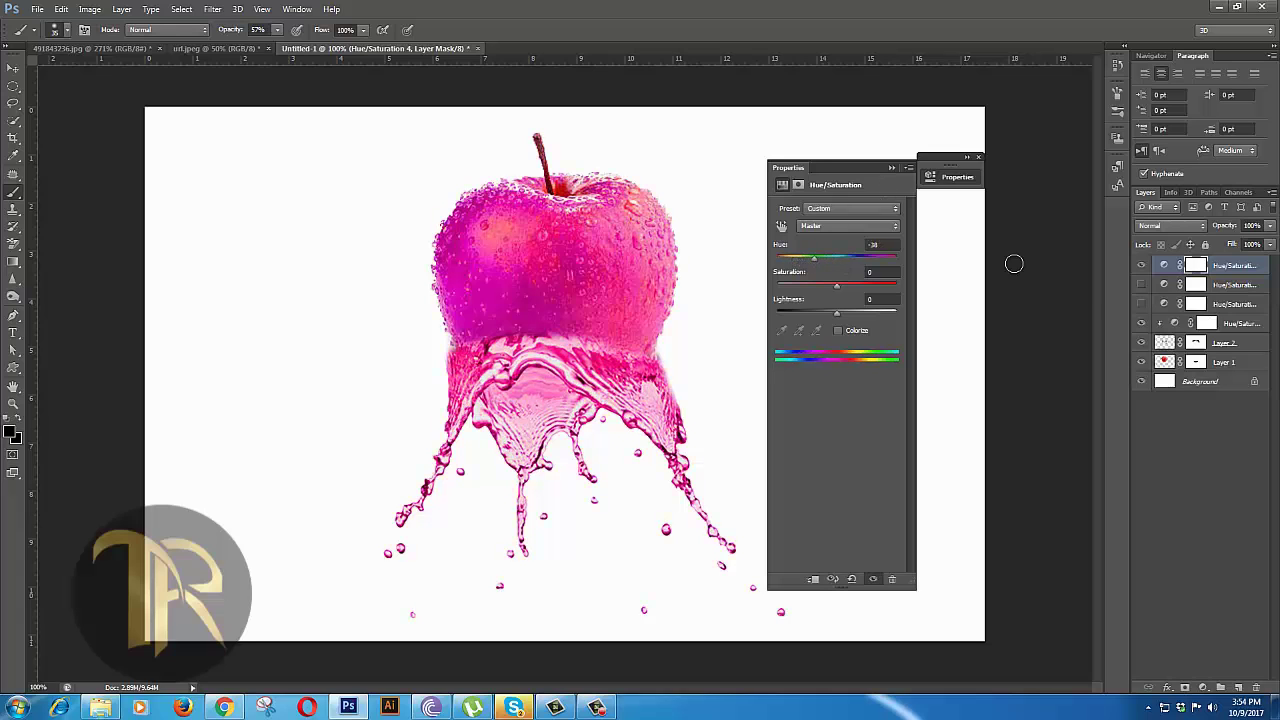
left_click(1141, 264)
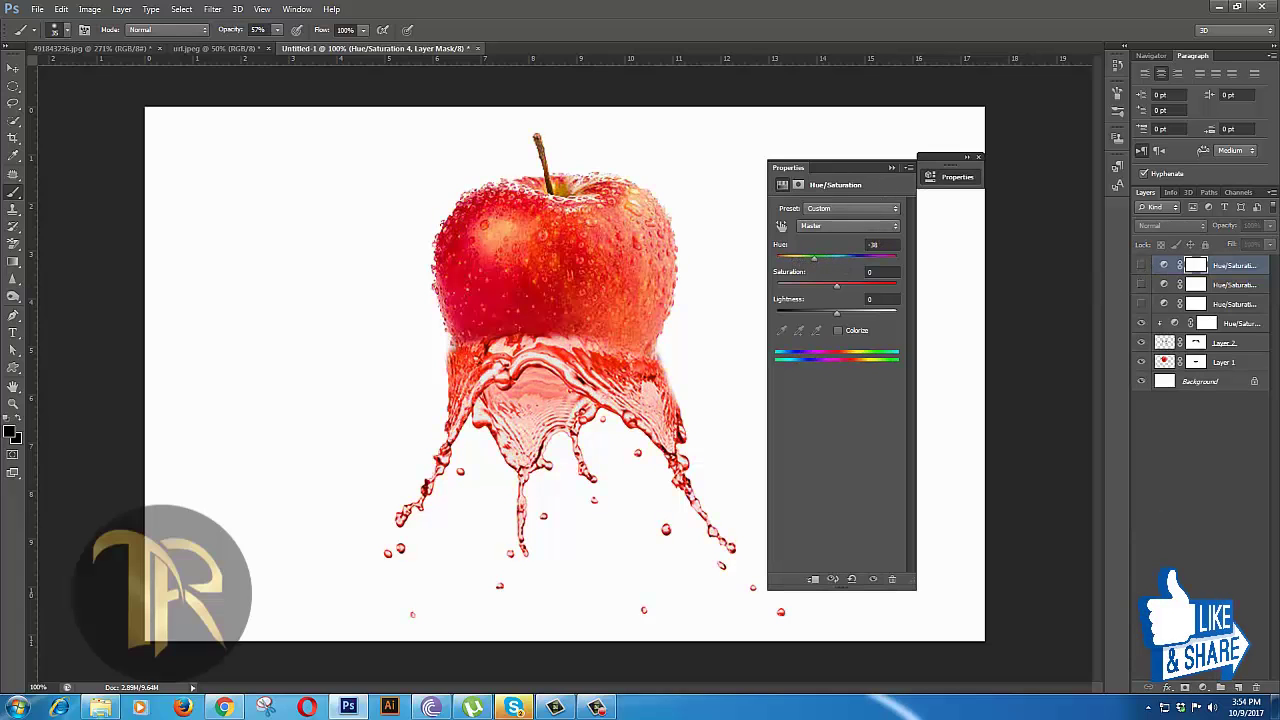
left_click(1203, 688)
Step: Add Hue/Saturation 5 with Hue -175 and lowered Saturation for a teal tone
left_click(1197, 528)
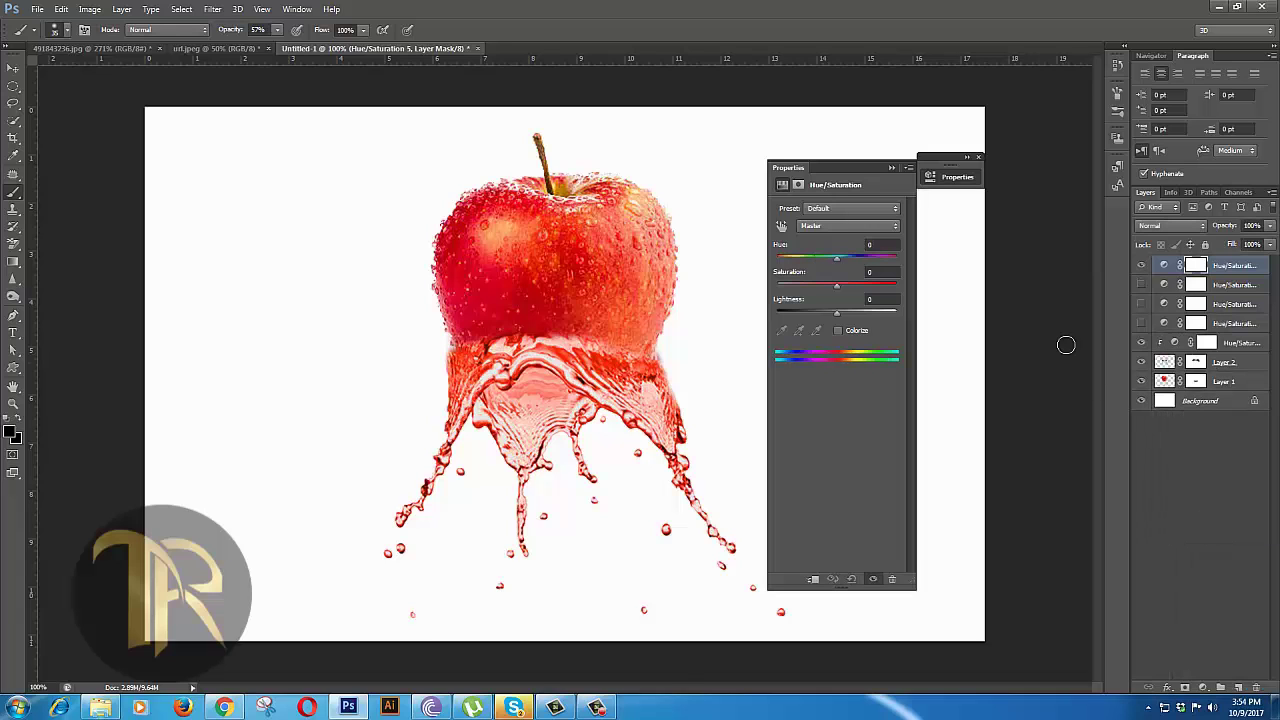
mouse_move(836, 261)
left_mouse_down()
mouse_move(777, 261)
mouse_move(900, 258)
mouse_move(776, 264)
left_mouse_up()
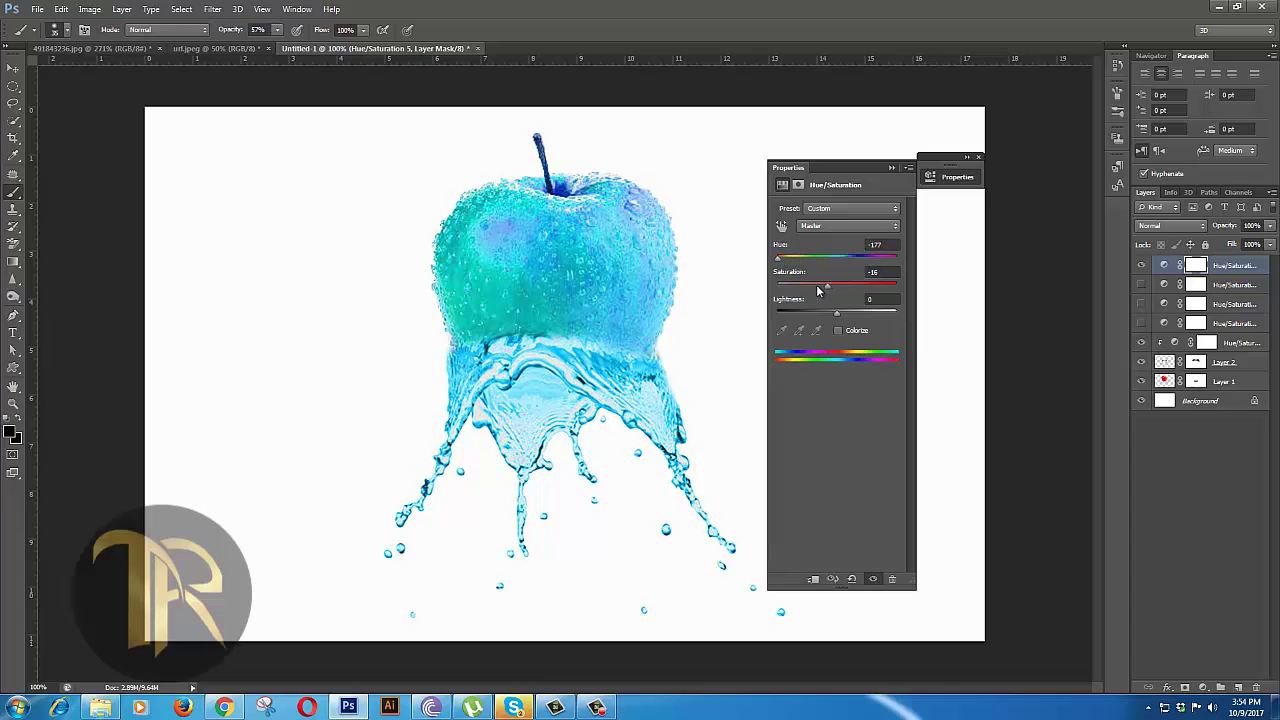
mouse_move(818, 290)
left_mouse_down()
mouse_move(784, 287)
mouse_move(877, 312)
mouse_move(836, 315)
mouse_move(795, 289)
mouse_move(879, 294)
mouse_move(816, 288)
mouse_move(780, 264)
left_mouse_up()
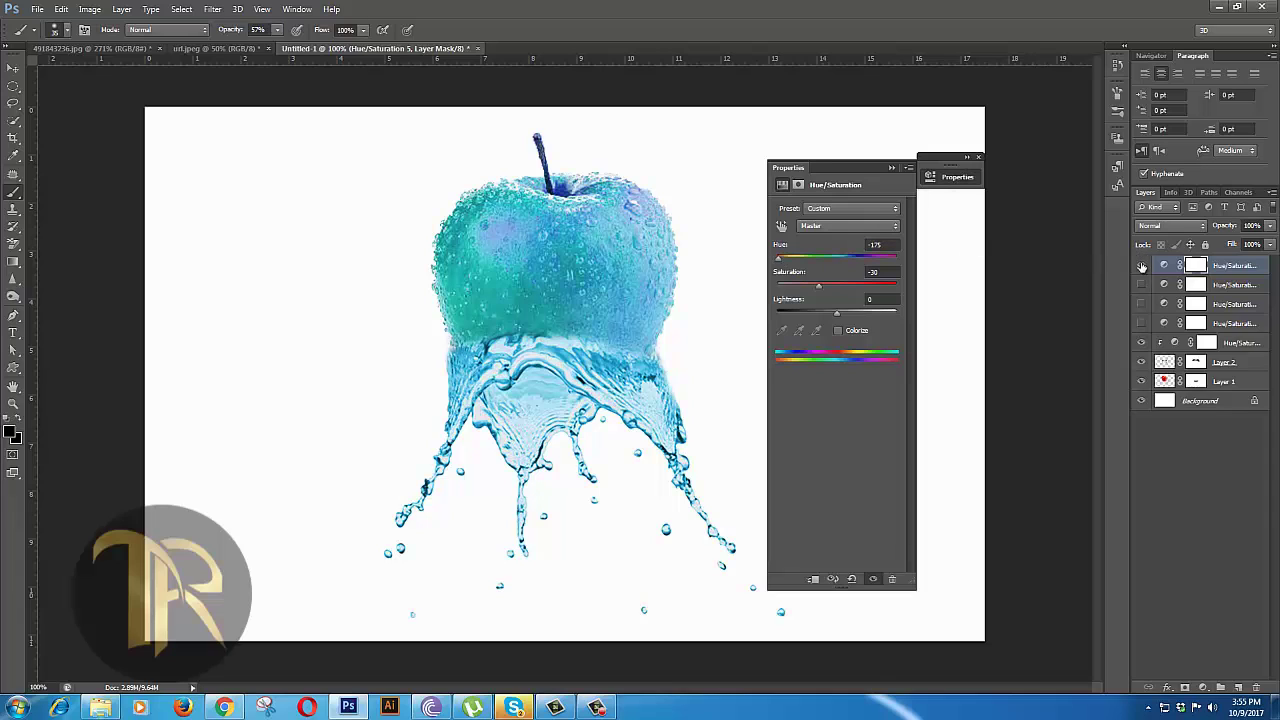
Step: Unhide the variant layers, collapse Properties, and preview the blue and teal variants
left_click_drag(1141, 284, 1142, 303)
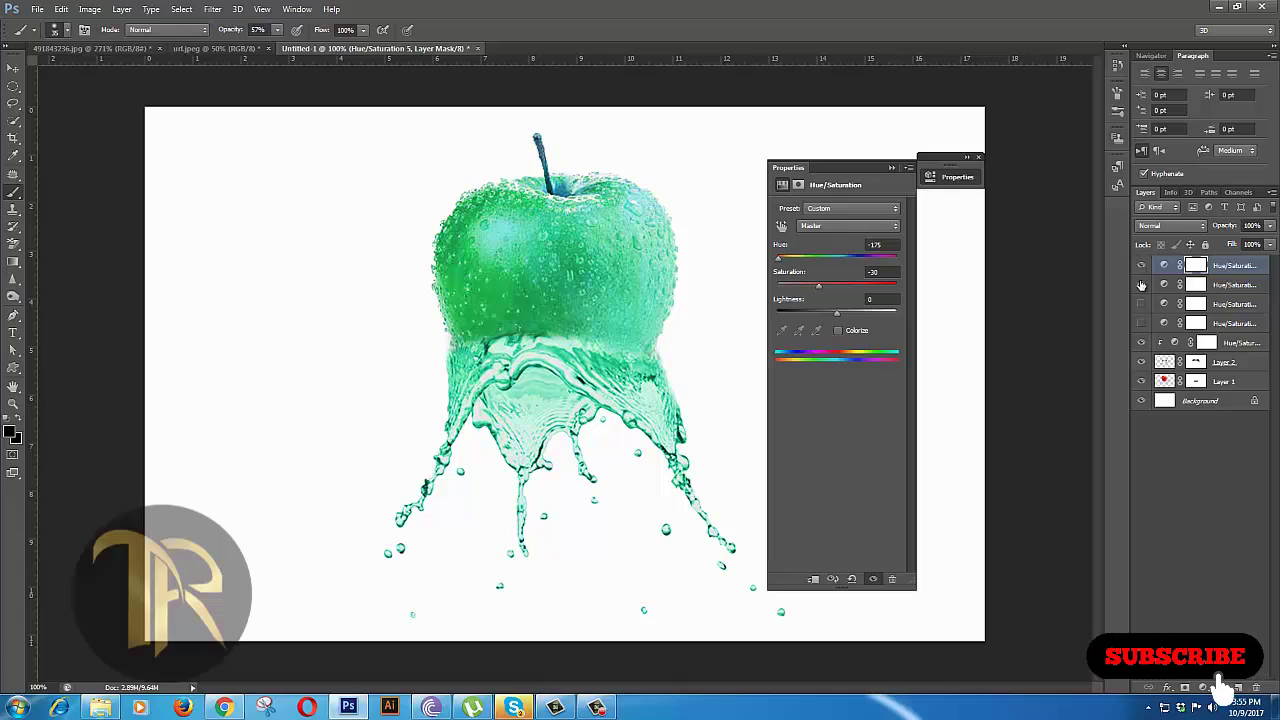
left_click(1142, 323)
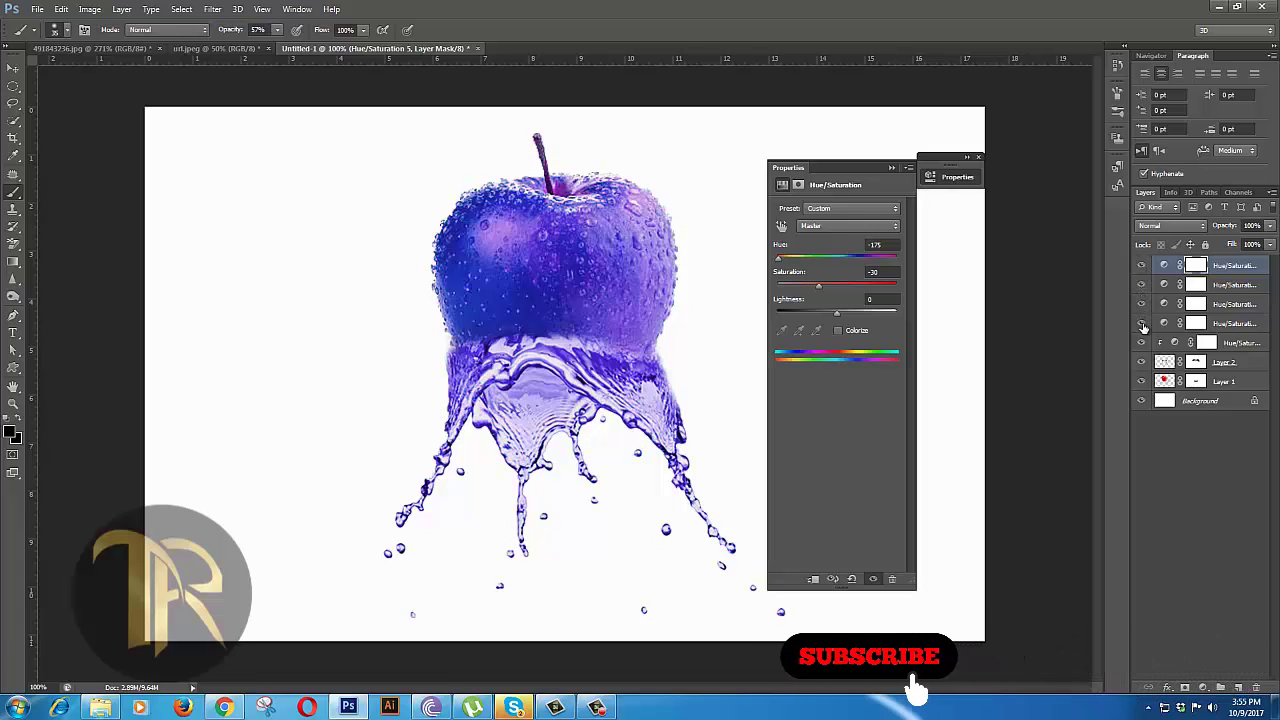
left_click(891, 168)
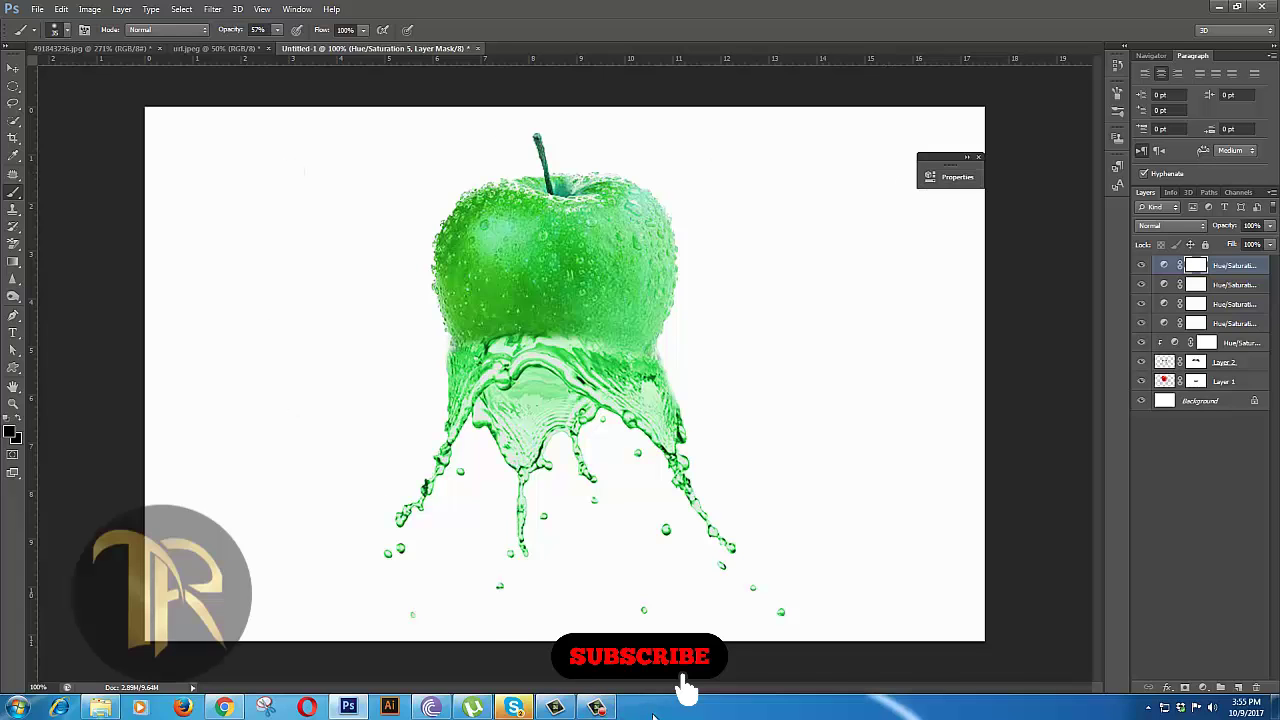
left_click(1142, 323)
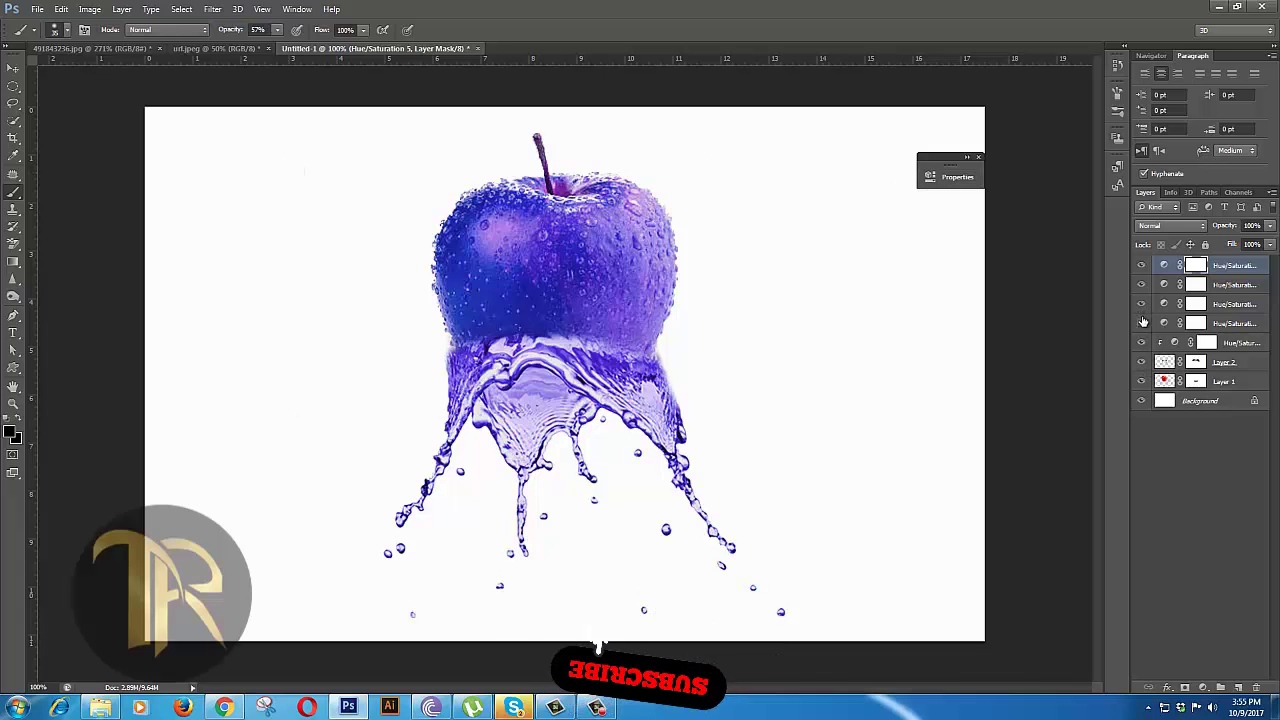
left_click_drag(1142, 323, 1143, 262)
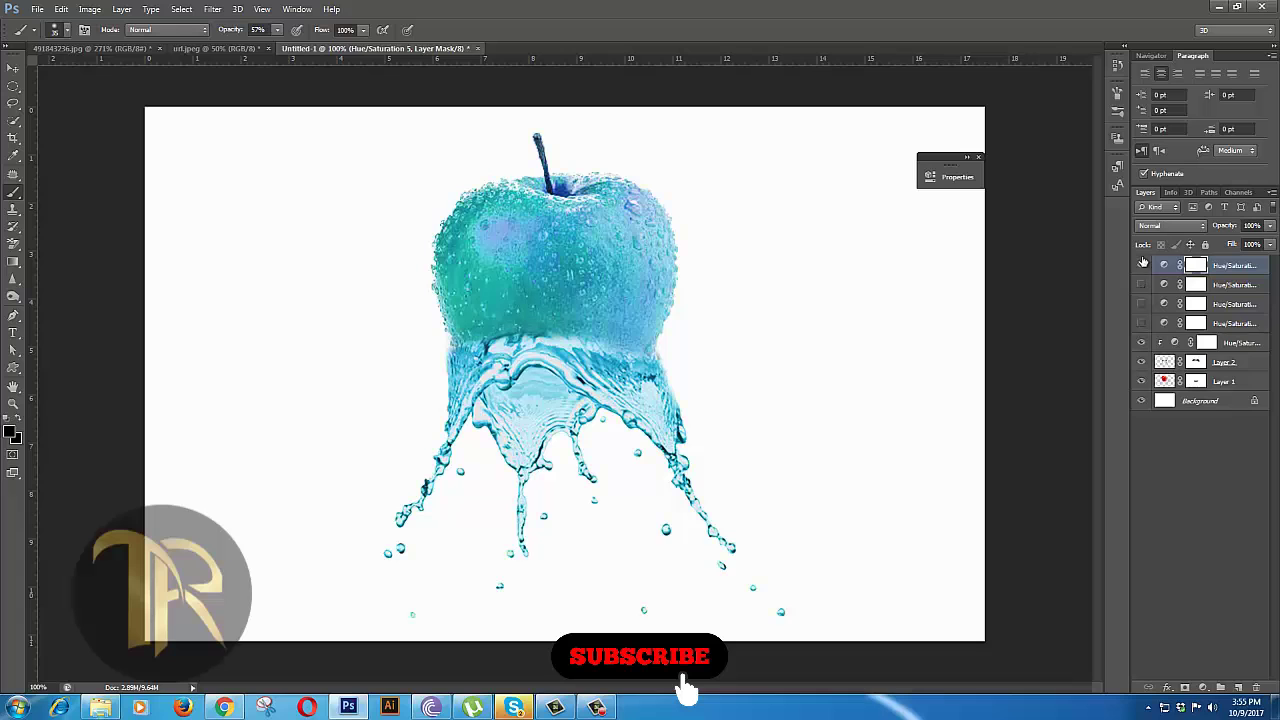
Step: Toggle variant visibility to compare pink, green, blue and teal, ending on teal
left_click(1142, 284)
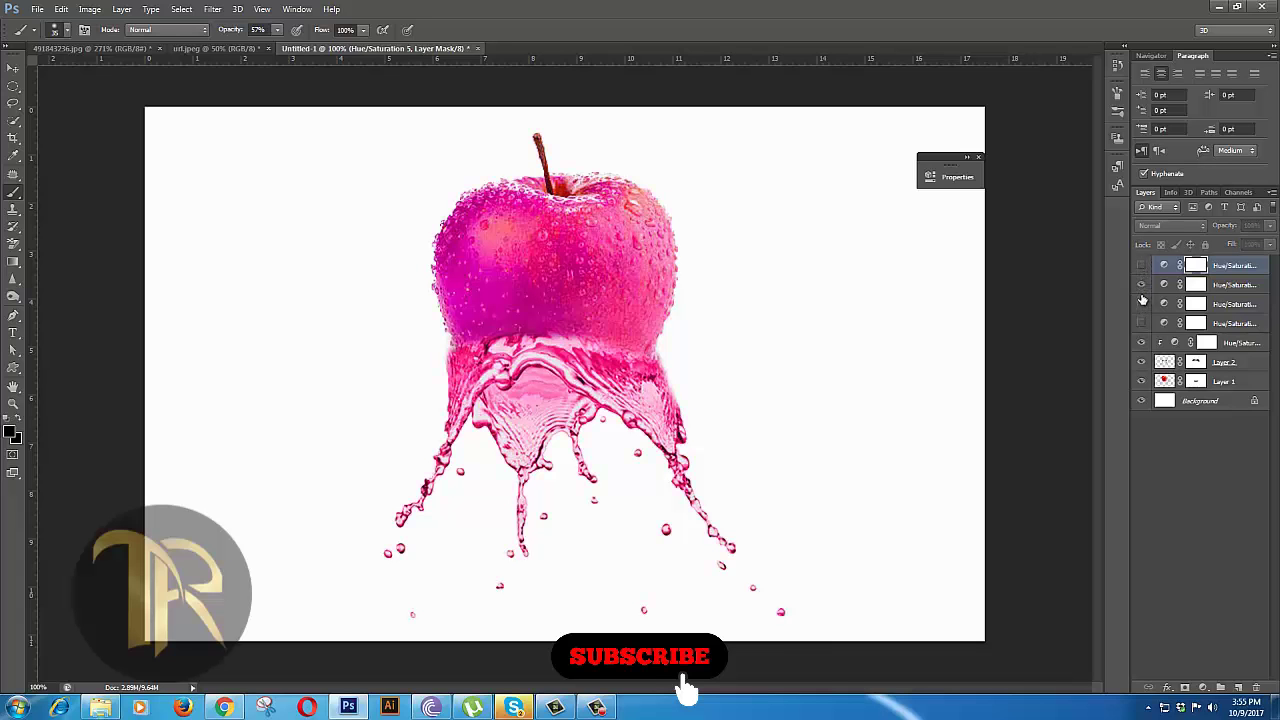
left_click(1142, 285)
left_click(1144, 323)
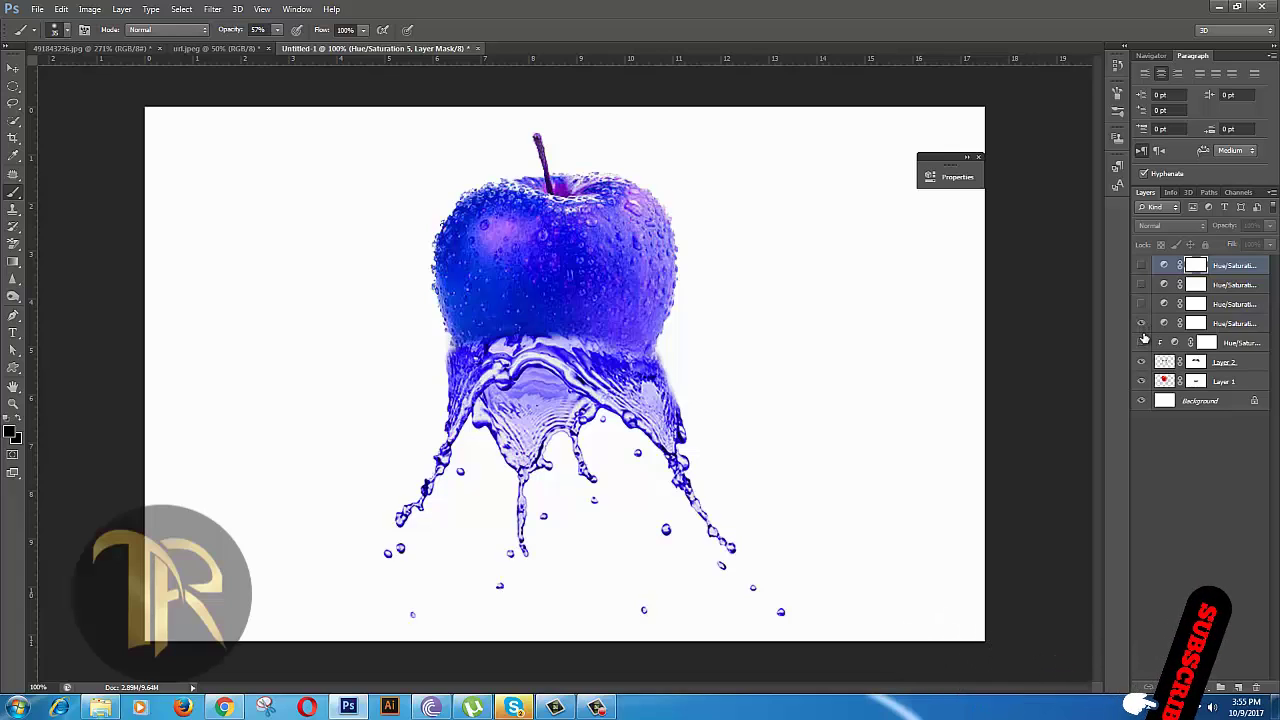
left_click(1142, 342)
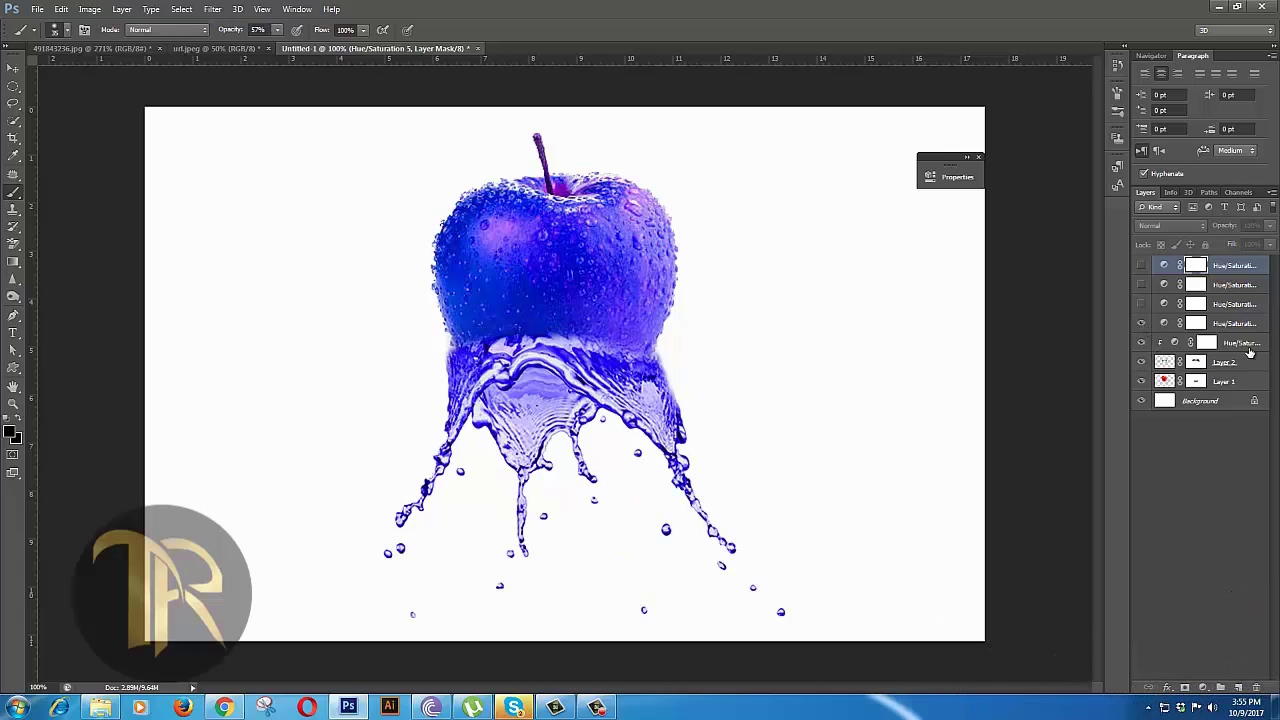
left_click(1141, 323)
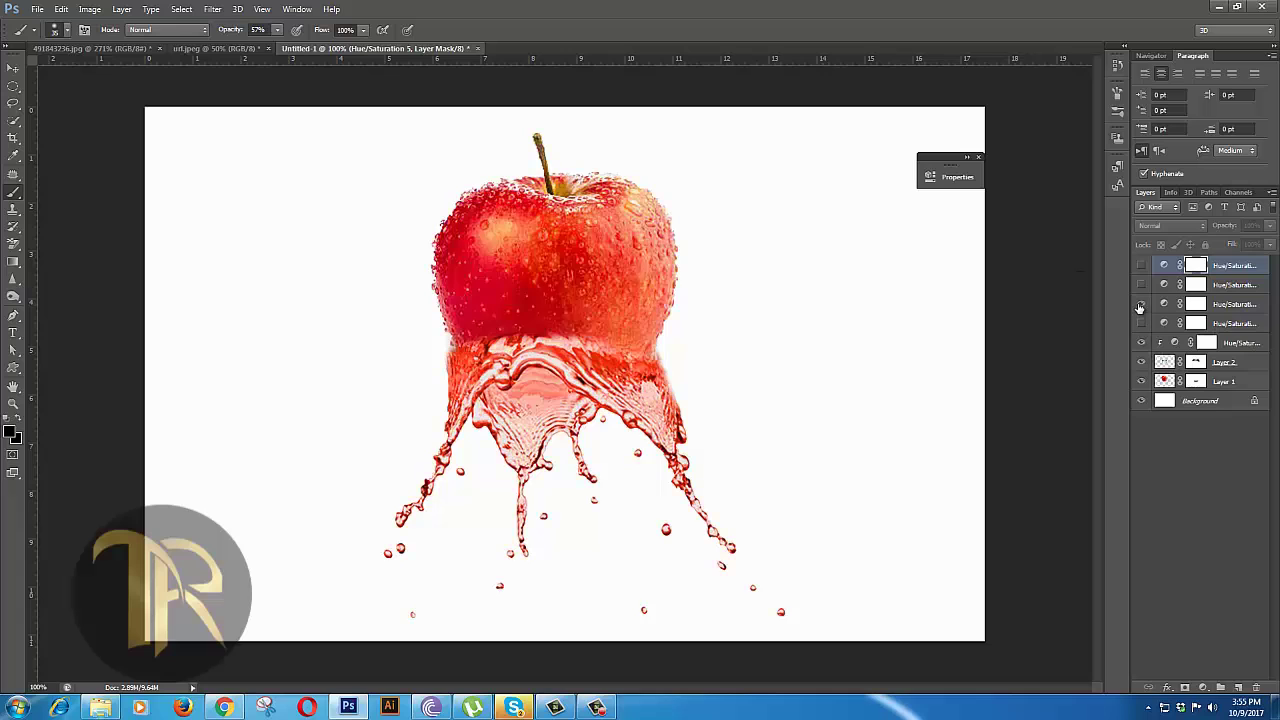
left_click(1142, 304)
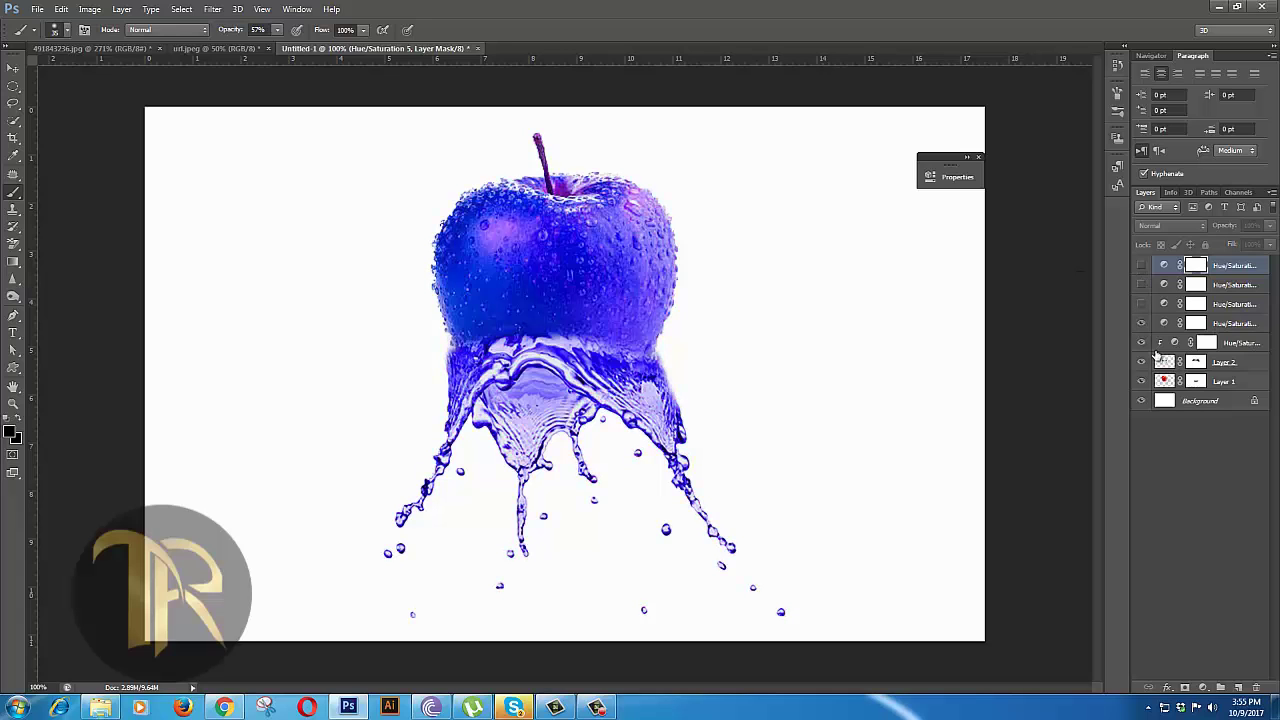
left_click(1141, 323)
left_click(1142, 304)
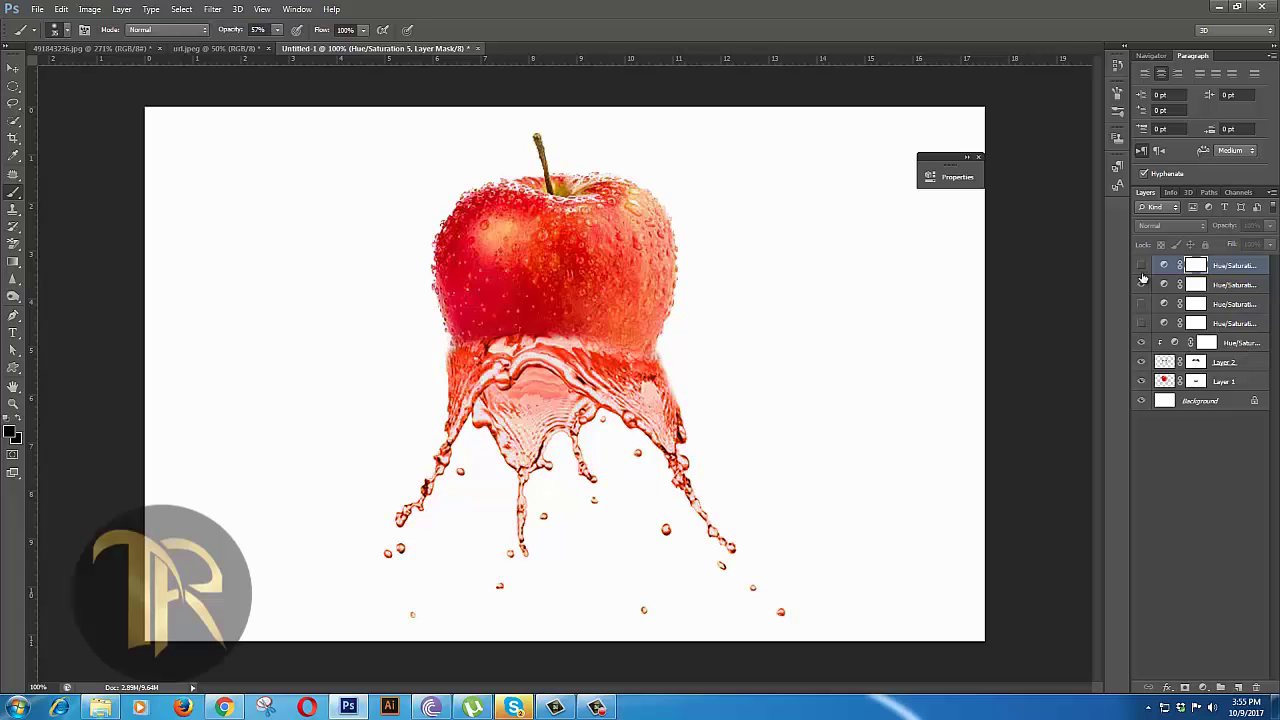
left_click(1141, 265)
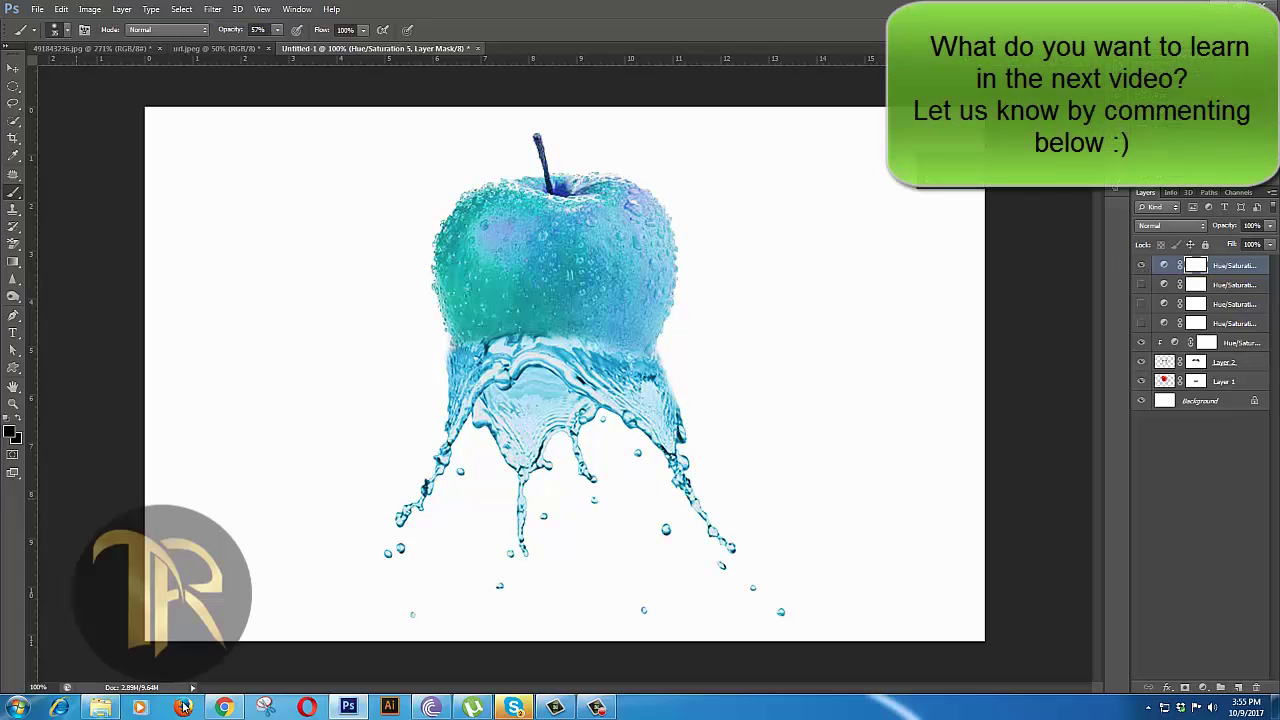